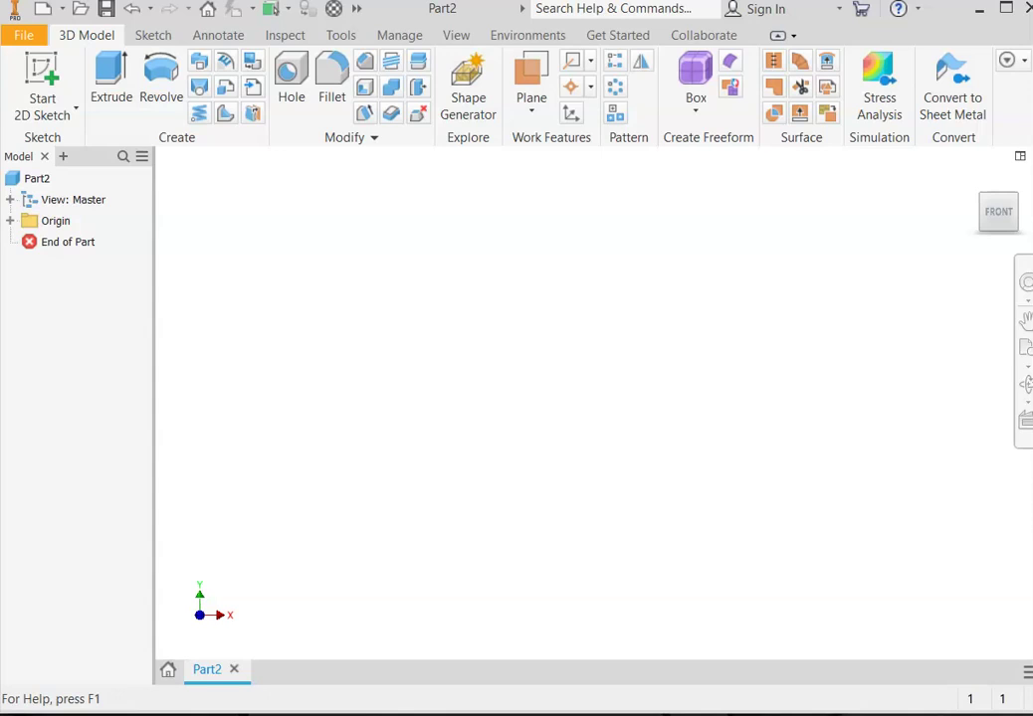
Switch to Adobe Acrobat to examine the Cylinder Support drawing's views and dimensions, and return to the empty part in Inventor
key(alt+Tab)
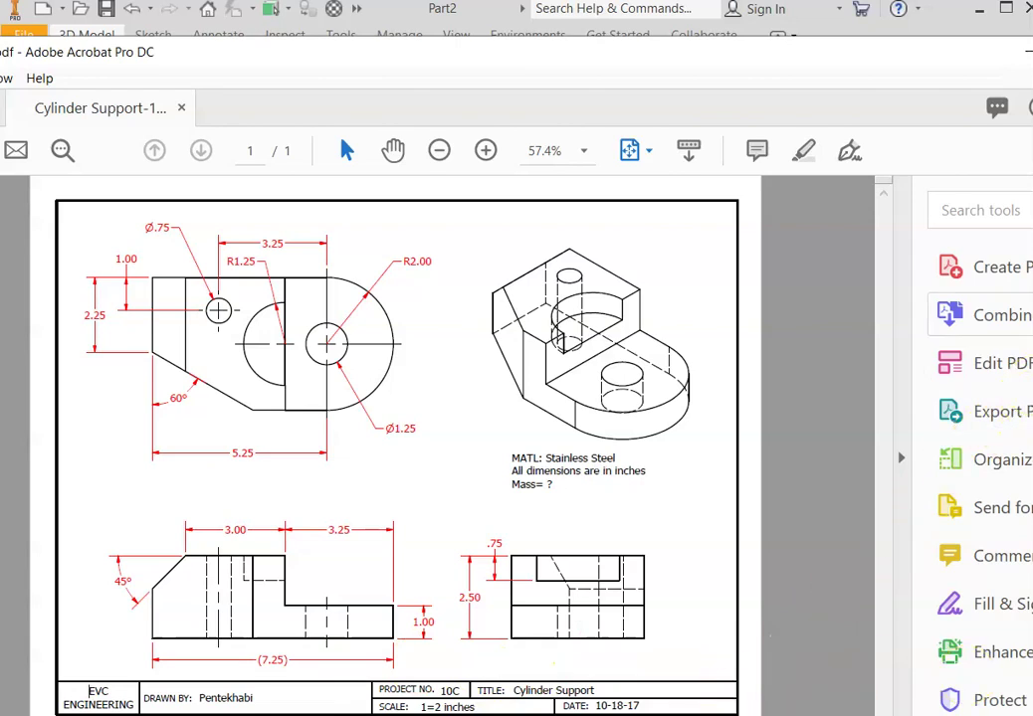
key(shift+F4)
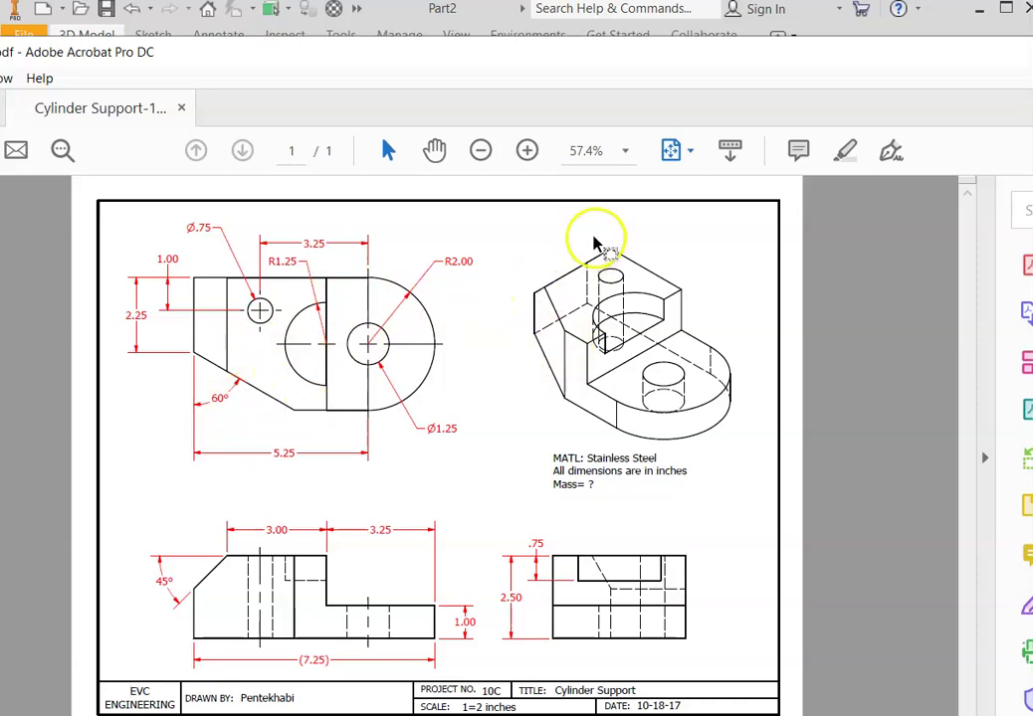
click(978, 12)
click(978, 12)
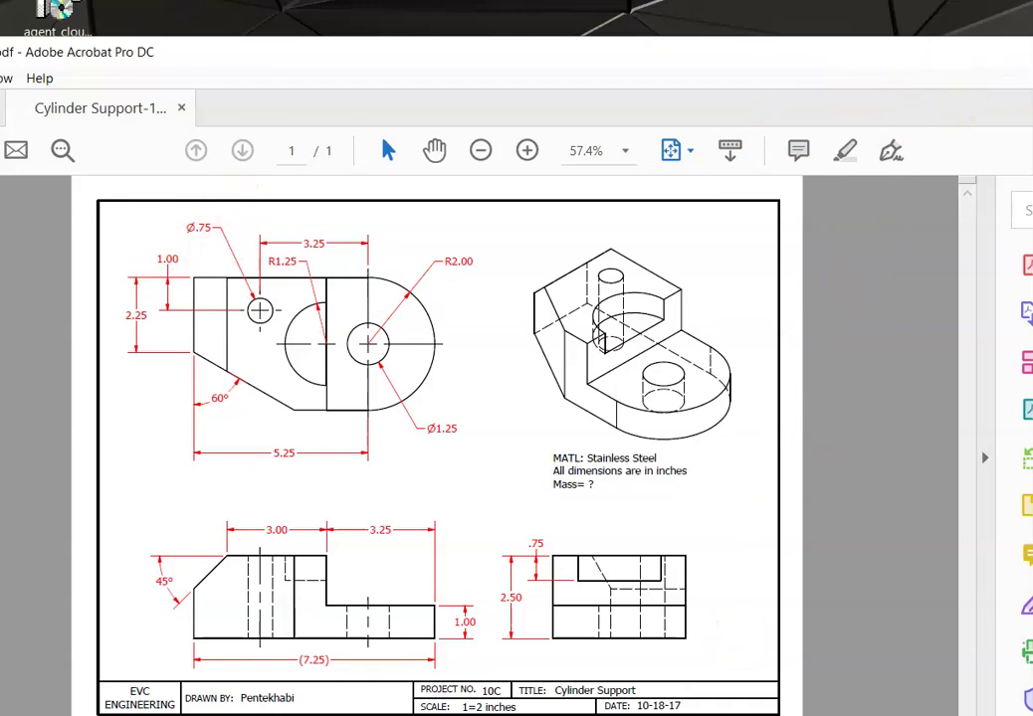
key(alt+Tab)
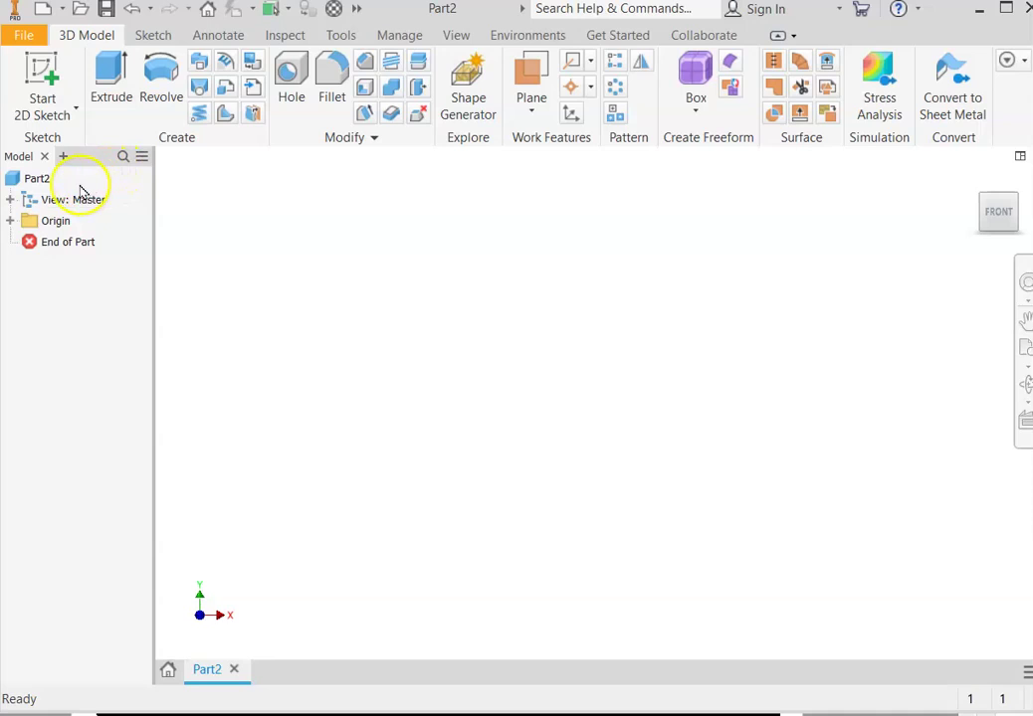
Start a 2D sketch on the XZ plane
click(76, 107)
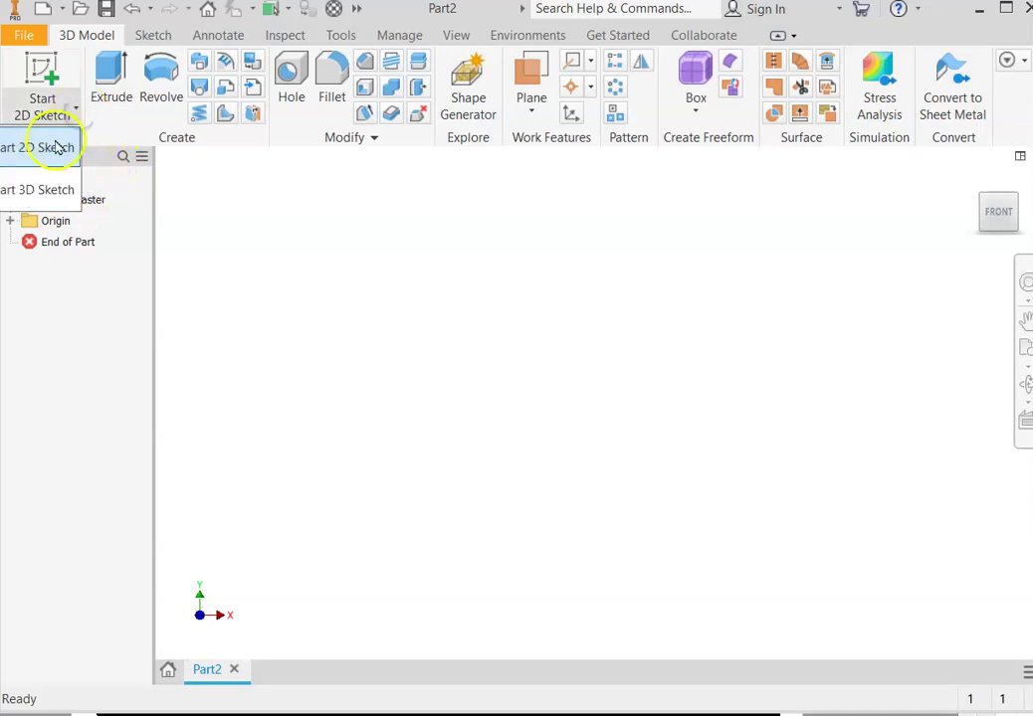
click(56, 147)
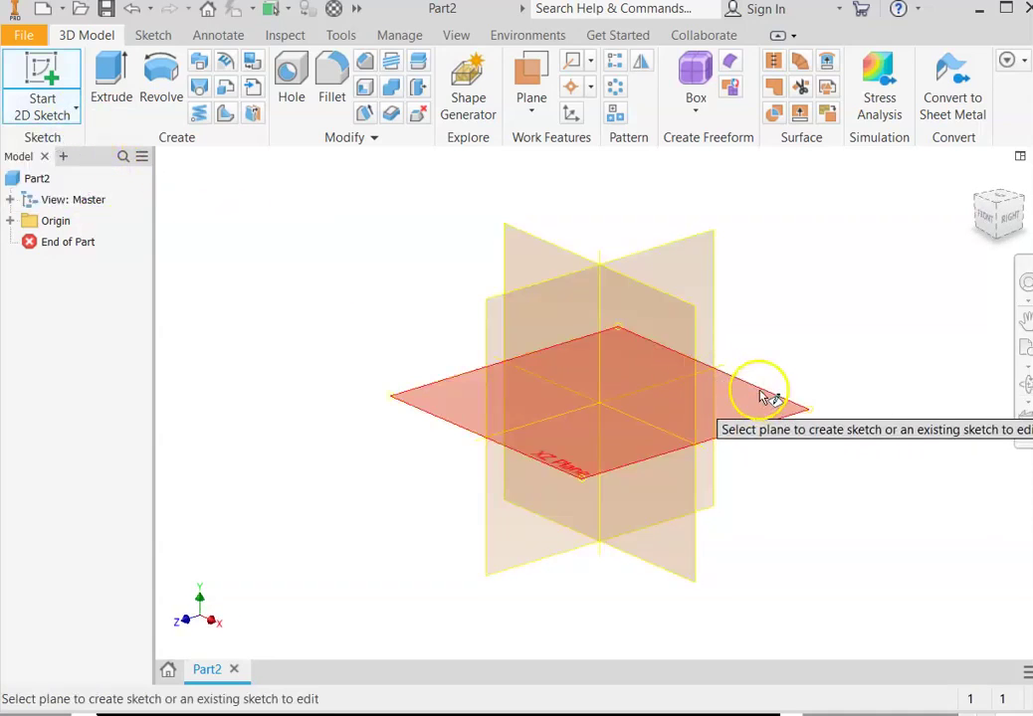
click(766, 402)
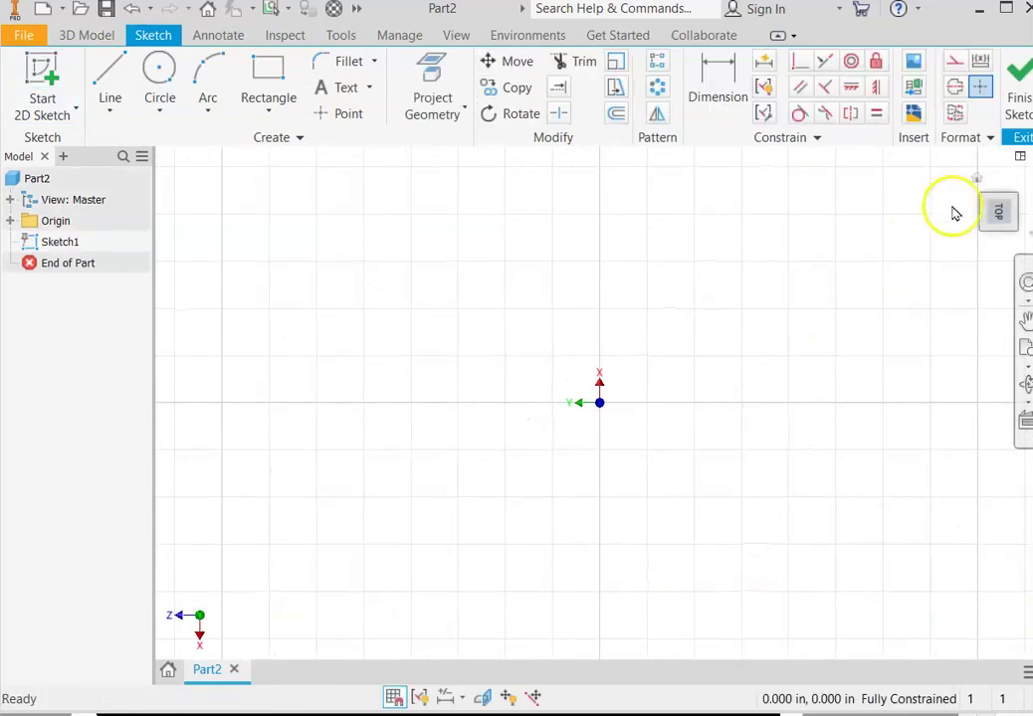
click(976, 179)
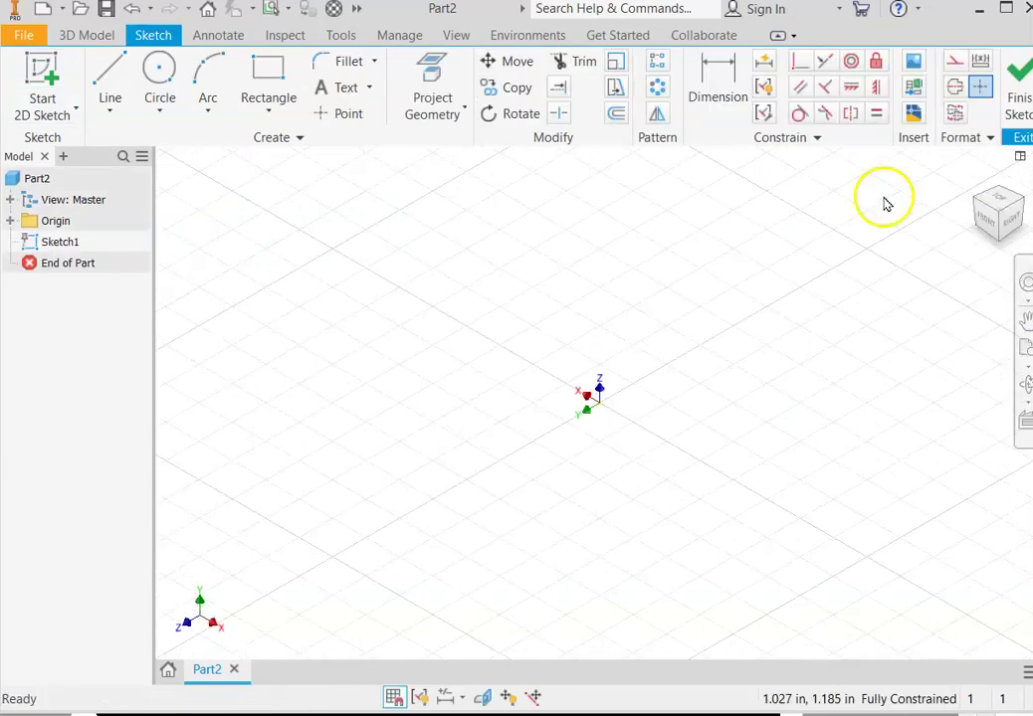
Draw a circle about 0.91 in in diameter centred on the sketch origin
click(159, 116)
click(95, 152)
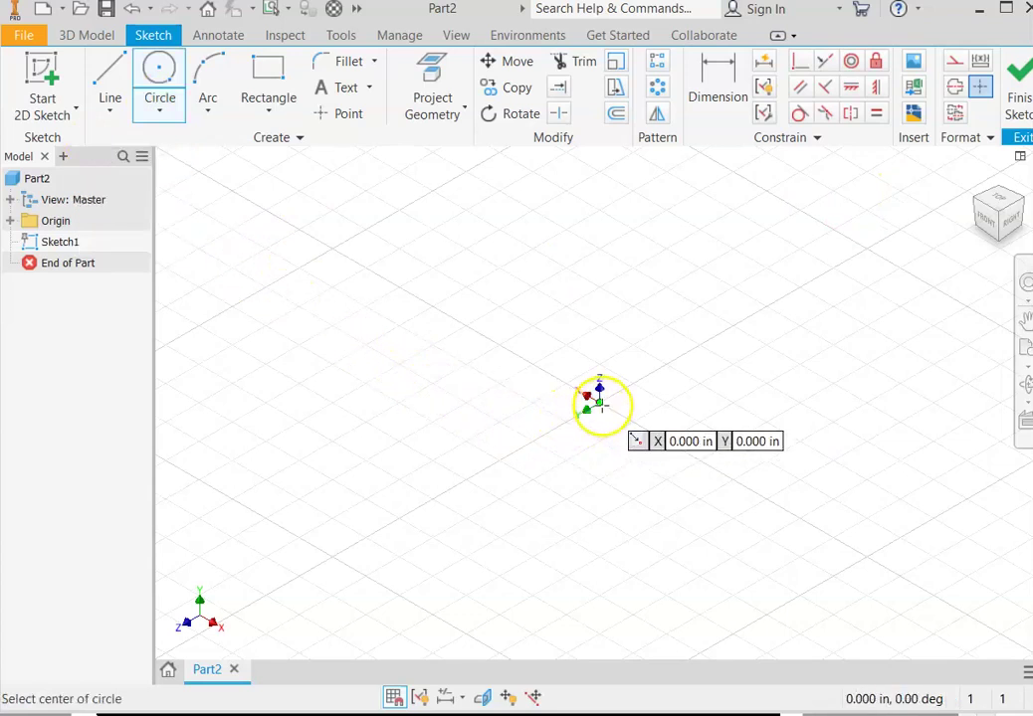
click(599, 401)
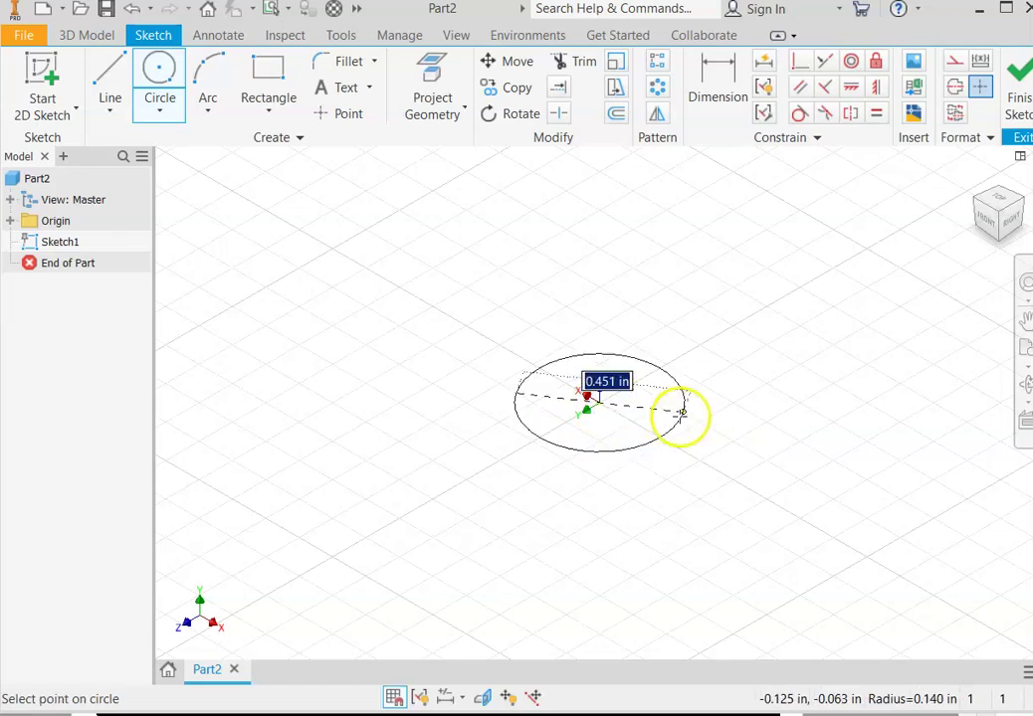
click(756, 449)
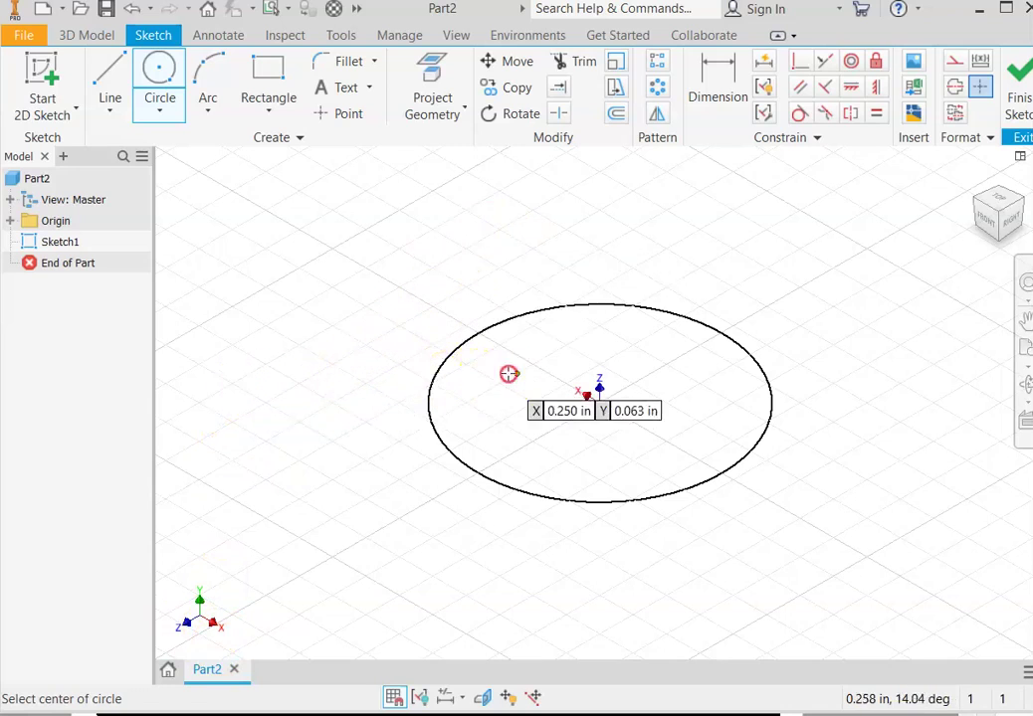
Draw a rectangle about 1.23 by 0.91 in with one short side lying along the circle's diameter
middle_drag(507, 373, 536, 438)
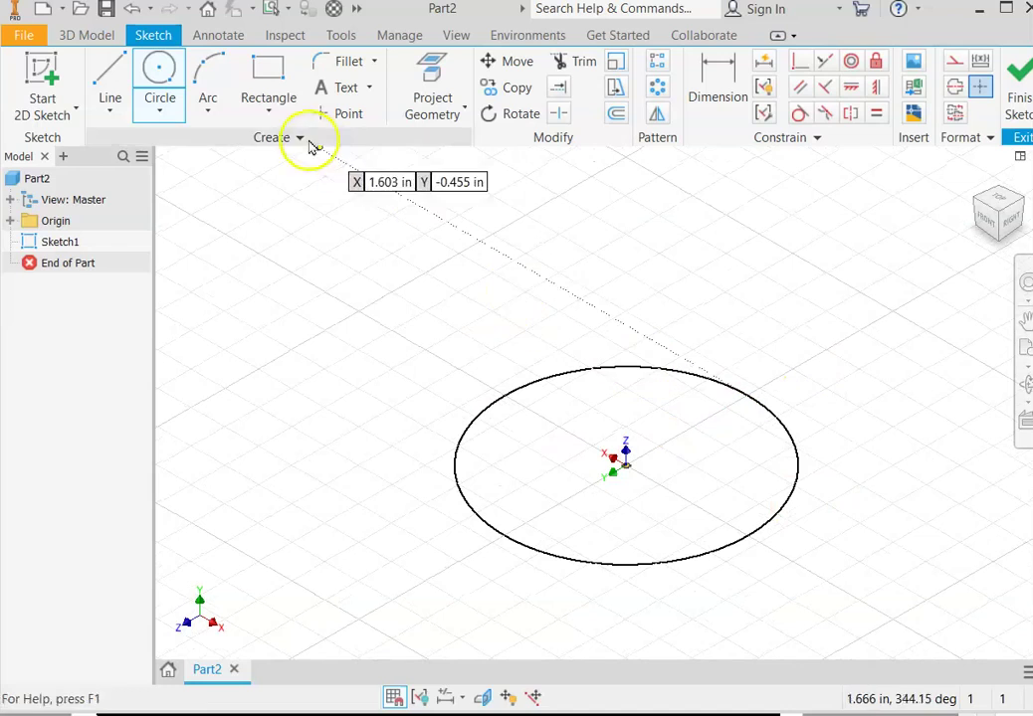
click(268, 76)
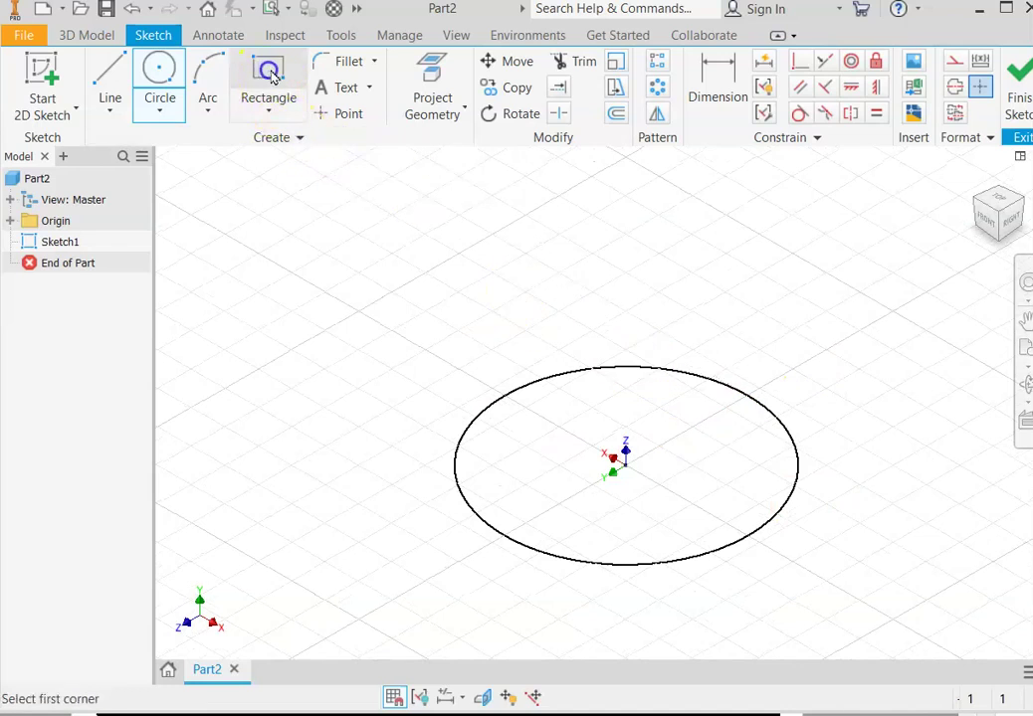
click(747, 395)
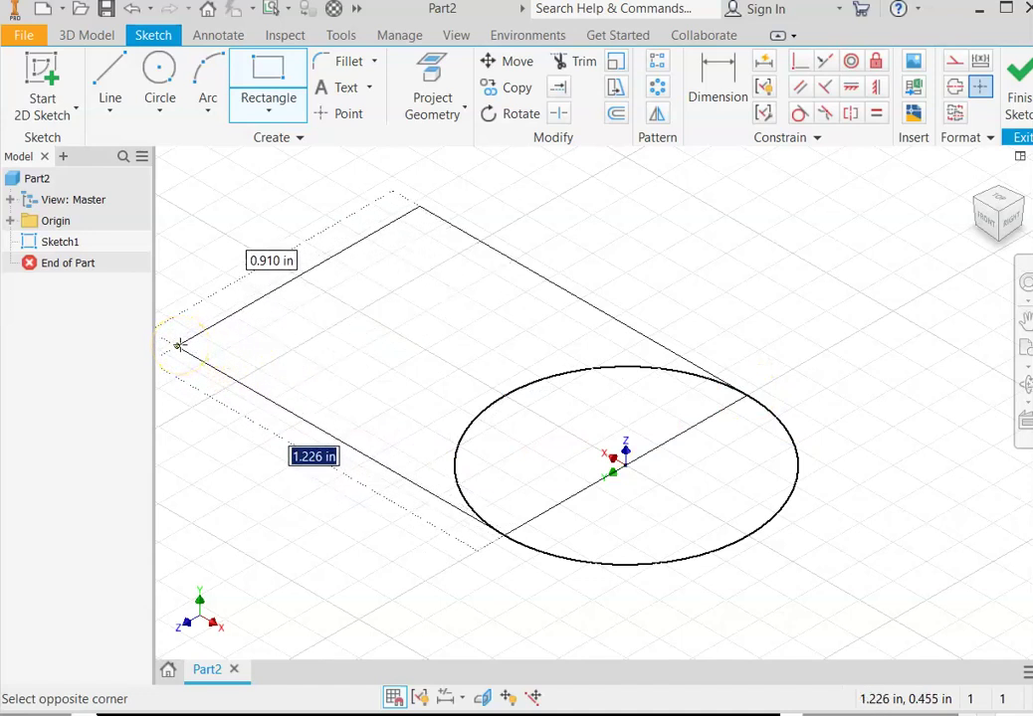
click(179, 346)
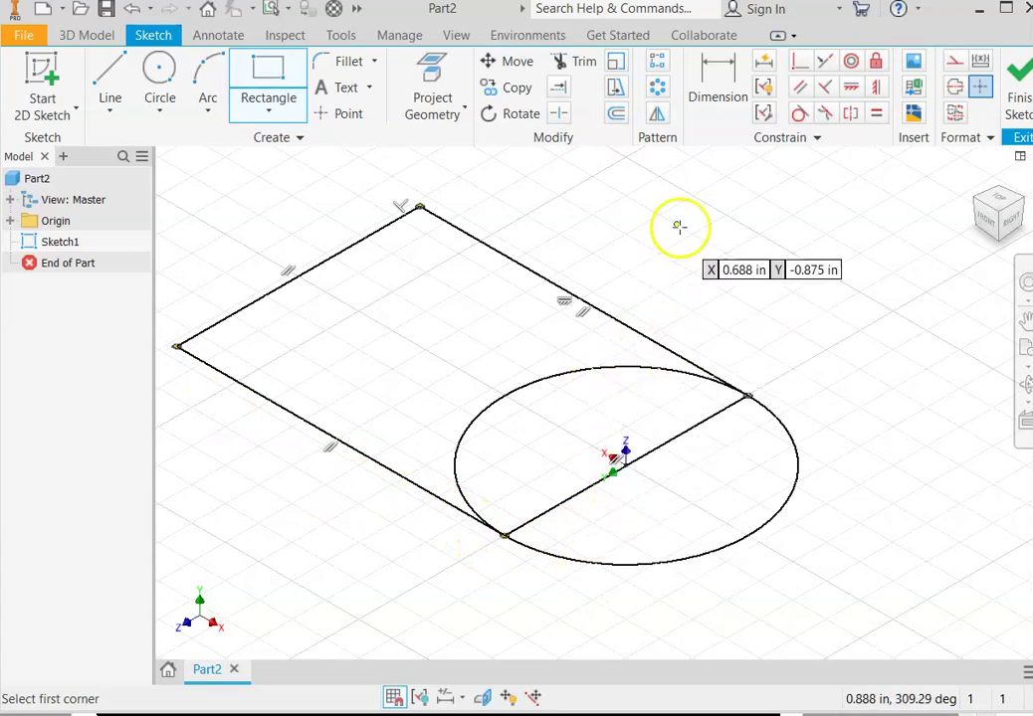
Dimension the distance from the circle's centre to the rectangle's far short edge as 5.25 in
click(720, 79)
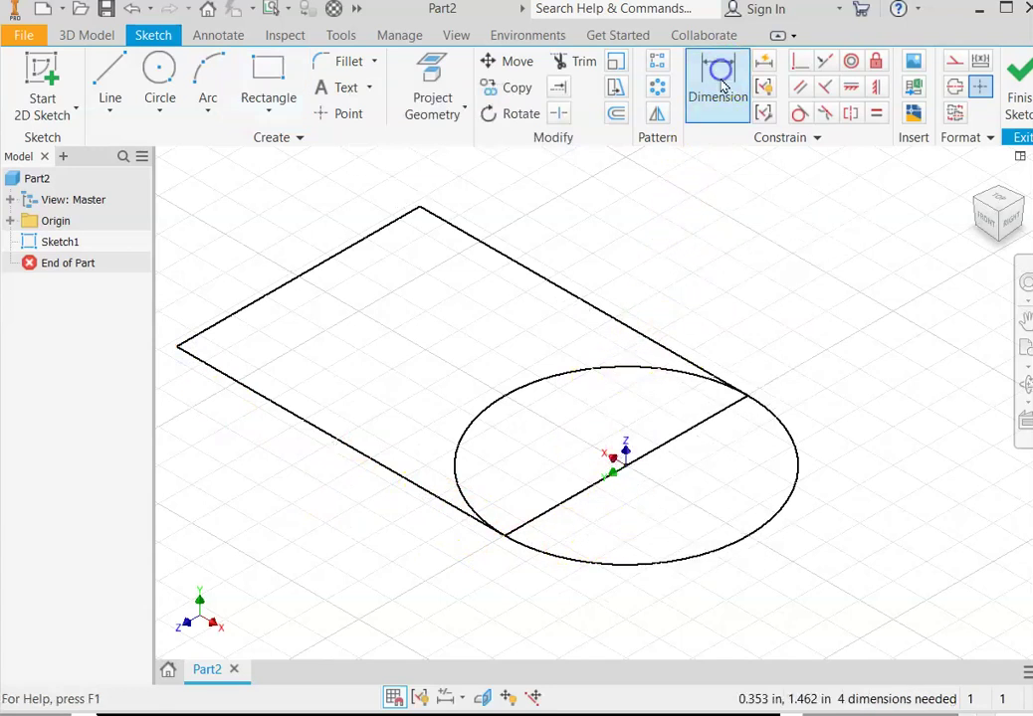
click(785, 426)
click(358, 248)
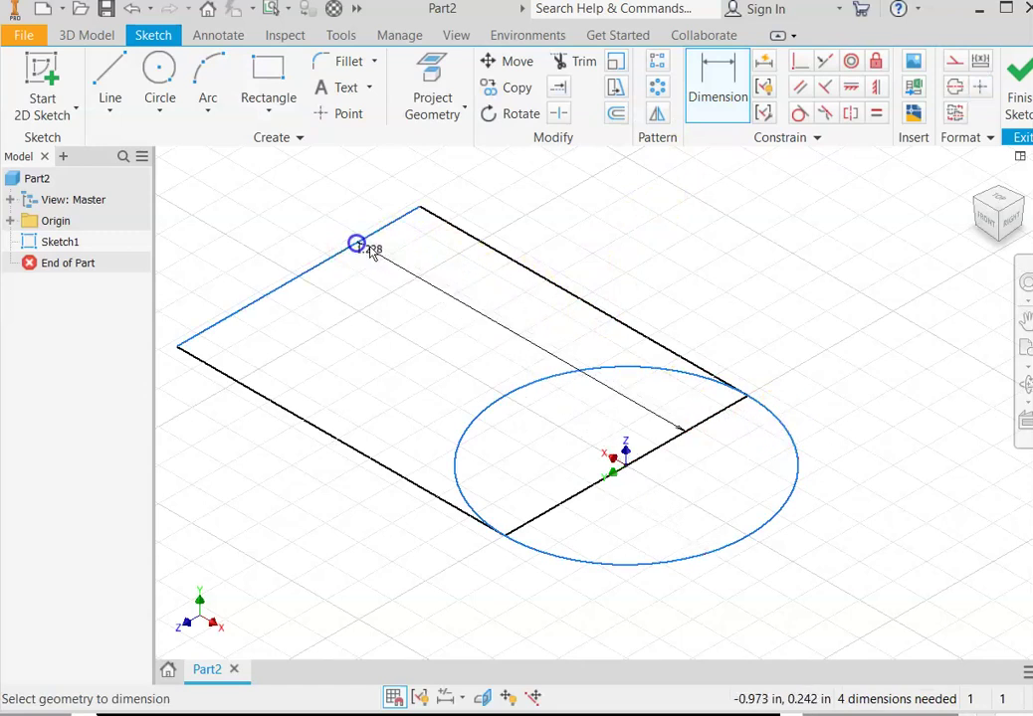
click(599, 243)
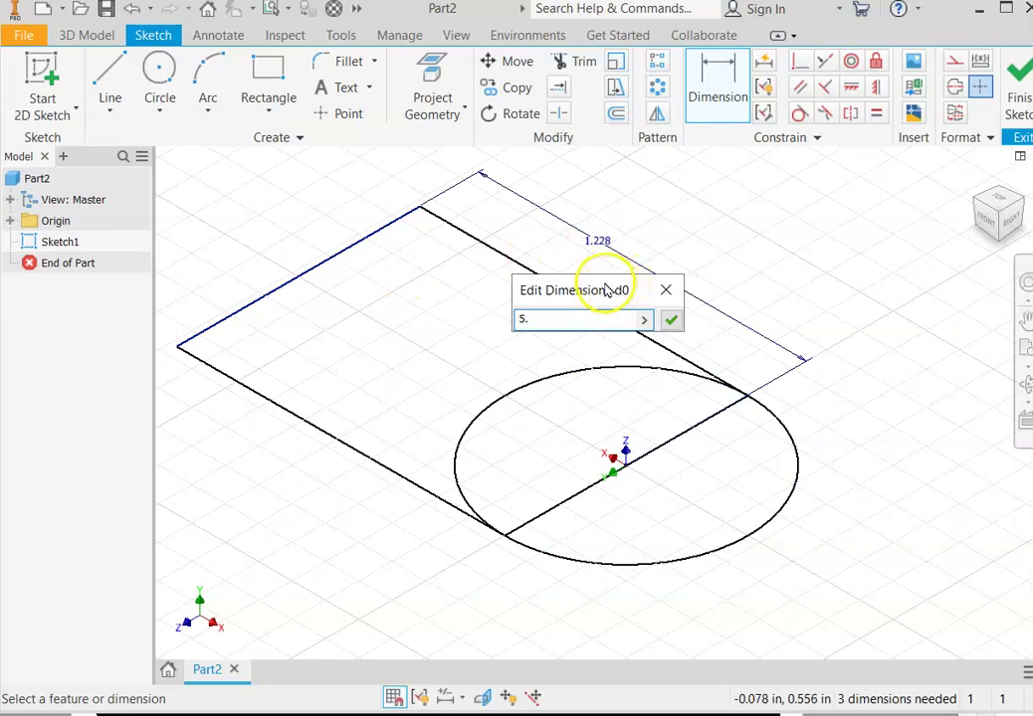
click(671, 320)
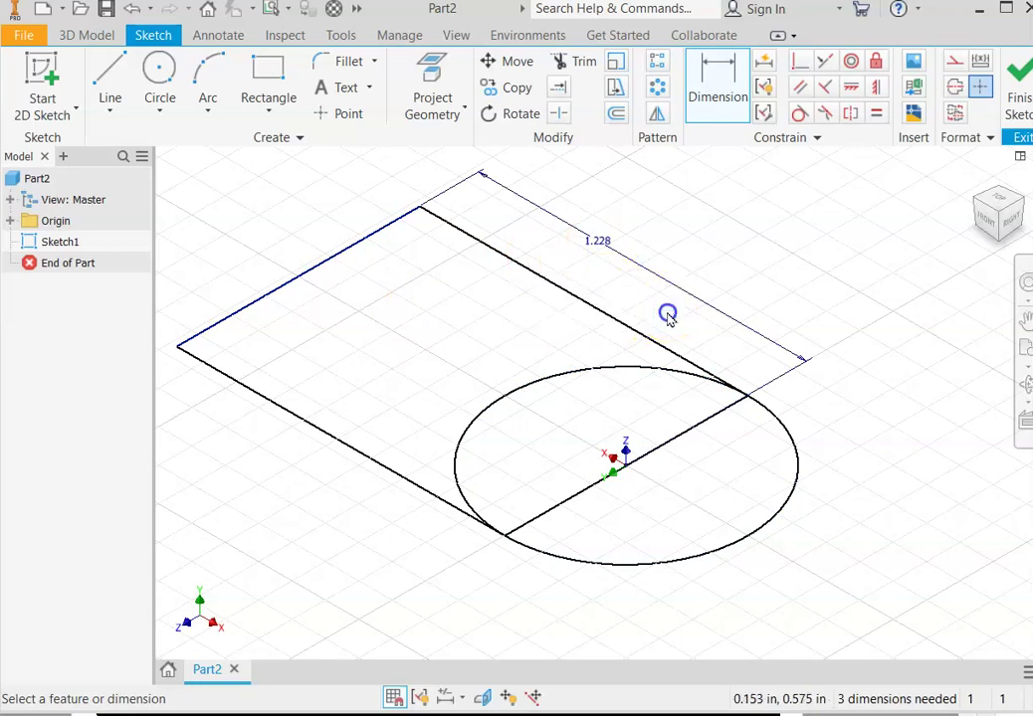
Trim away the half of the circle inside the rectangle and the rectangle side crossing the circle
scroll(583, 399, down, 3)
scroll(573, 418, up, 3)
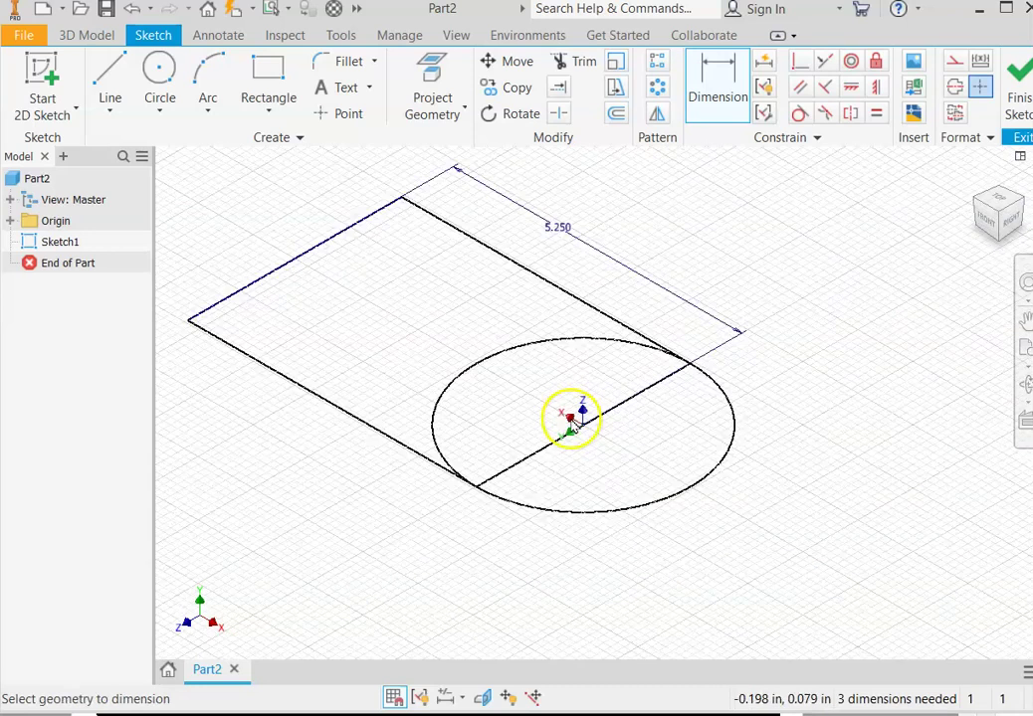
middle_drag(574, 418, 583, 422)
scroll(595, 421, up, 2)
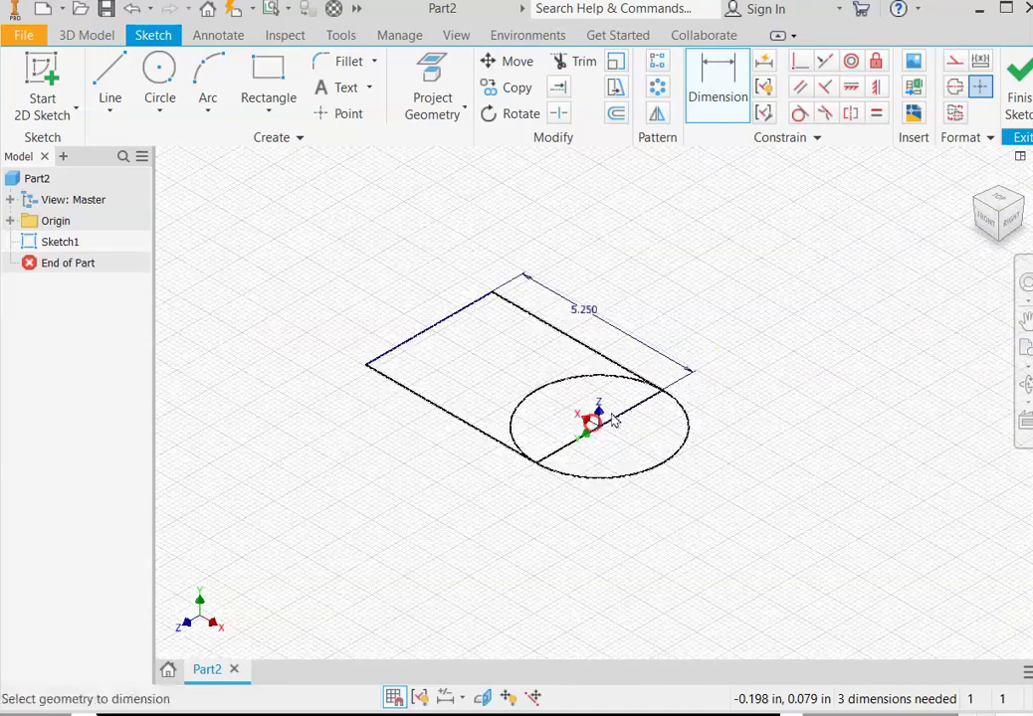
click(965, 207)
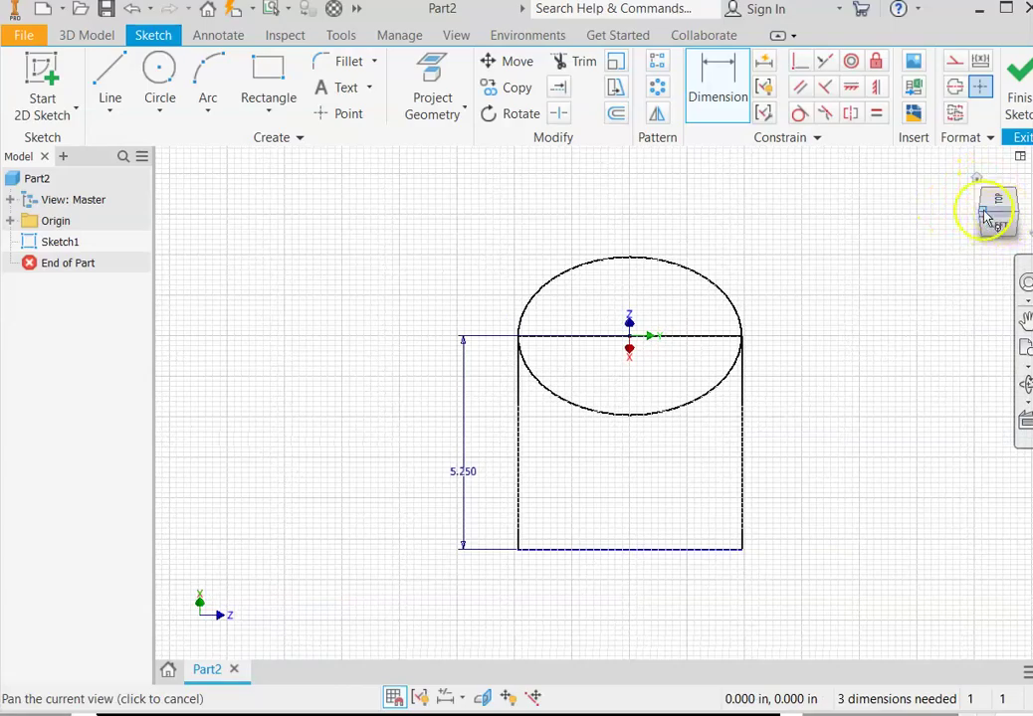
click(978, 183)
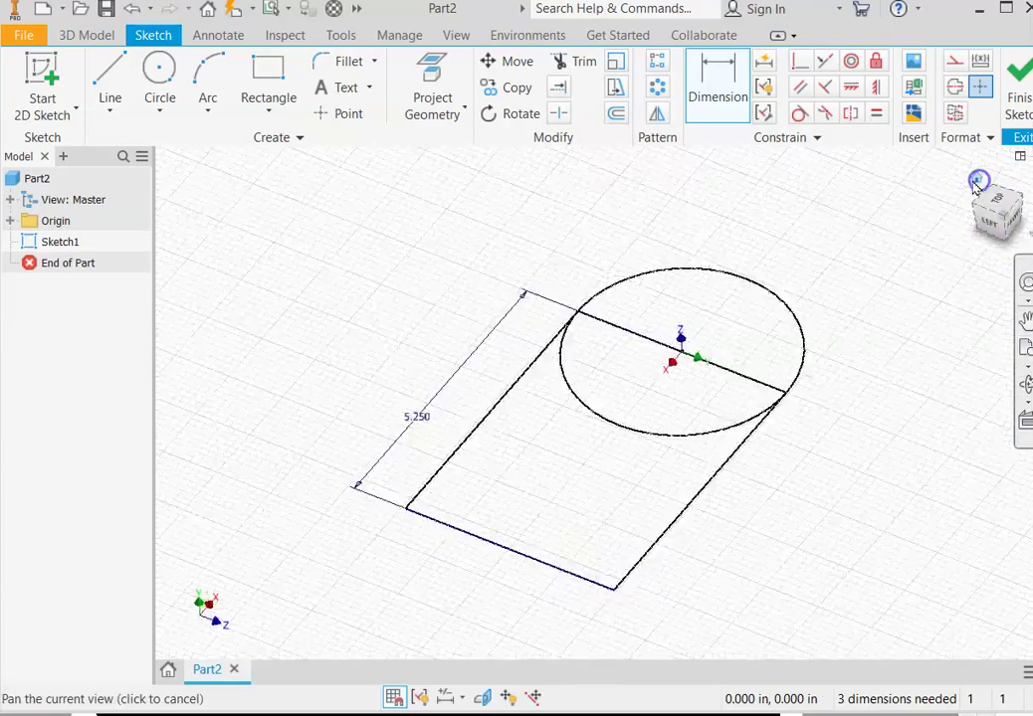
click(999, 204)
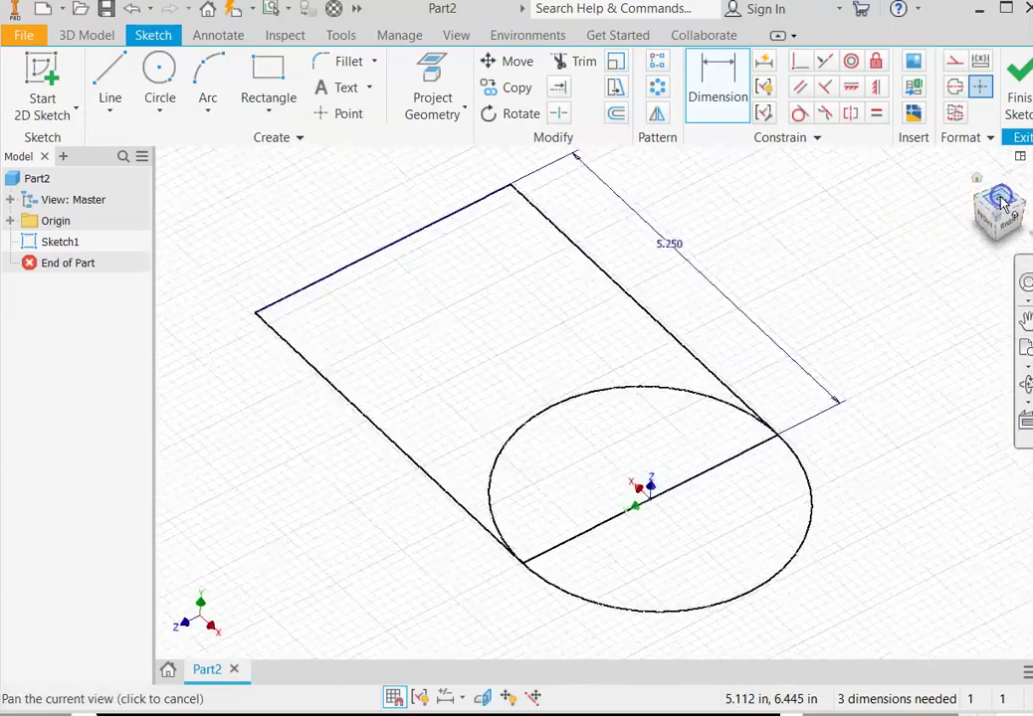
click(976, 193)
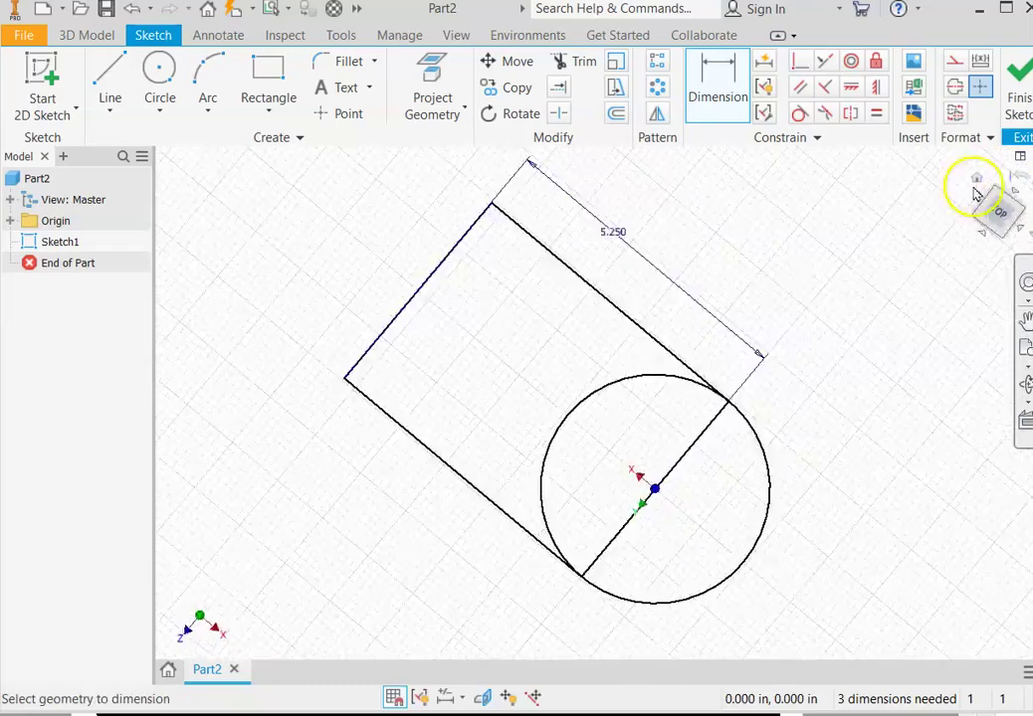
scroll(633, 416, down, 2)
scroll(629, 423, up, 2)
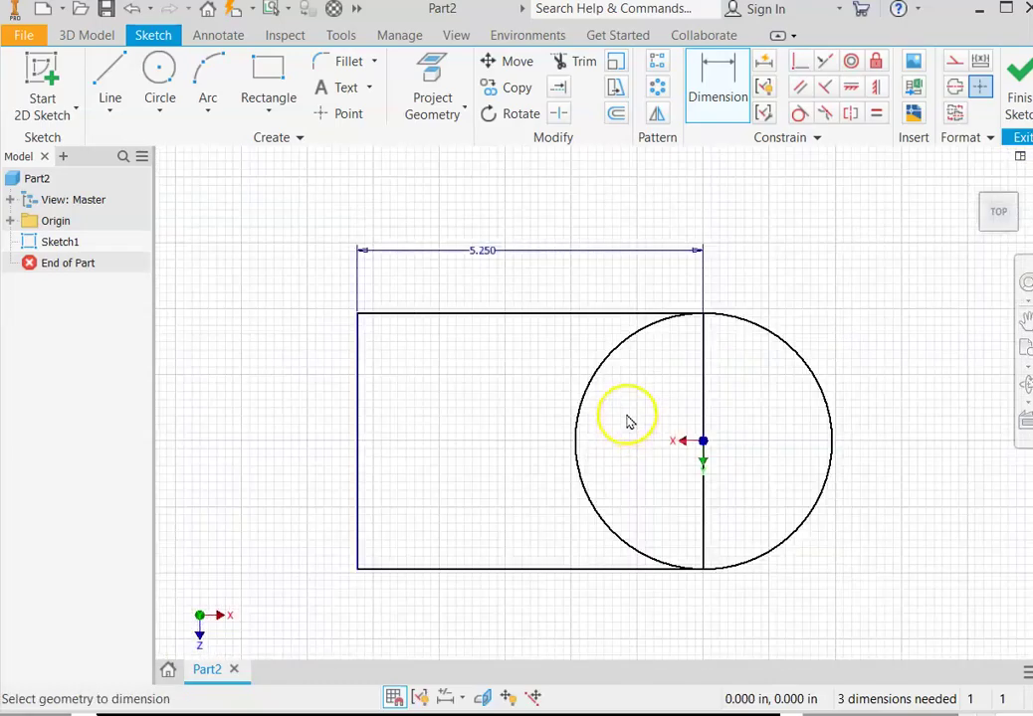
mouse_move(630, 422)
middle_down()
mouse_move(588, 373)
mouse_move(582, 387)
middle_up()
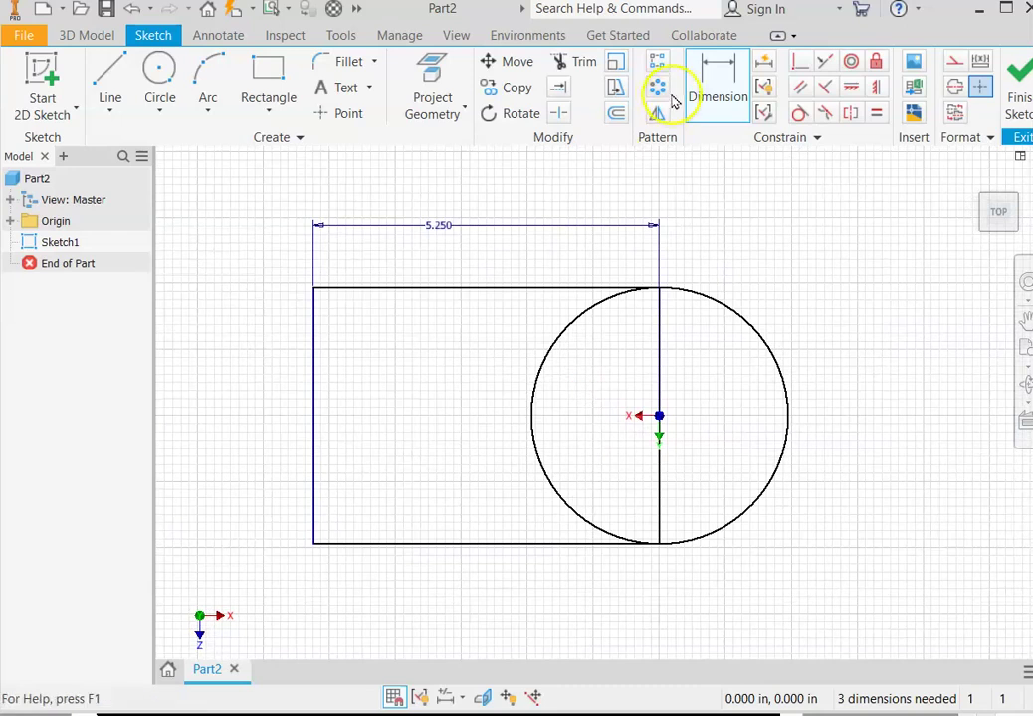
click(576, 61)
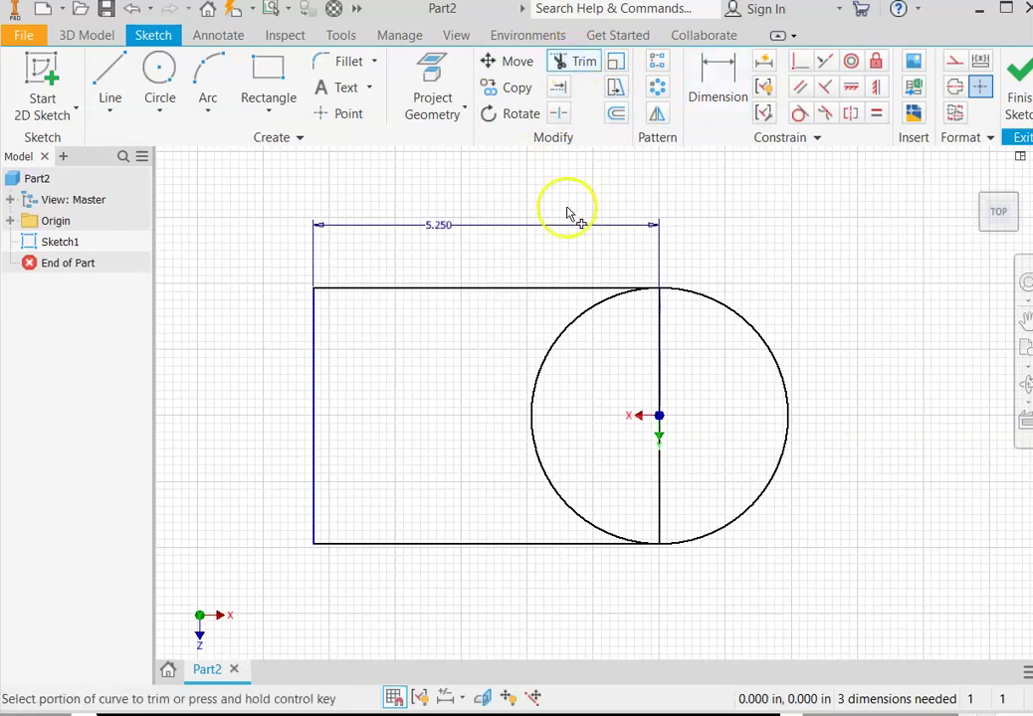
click(575, 328)
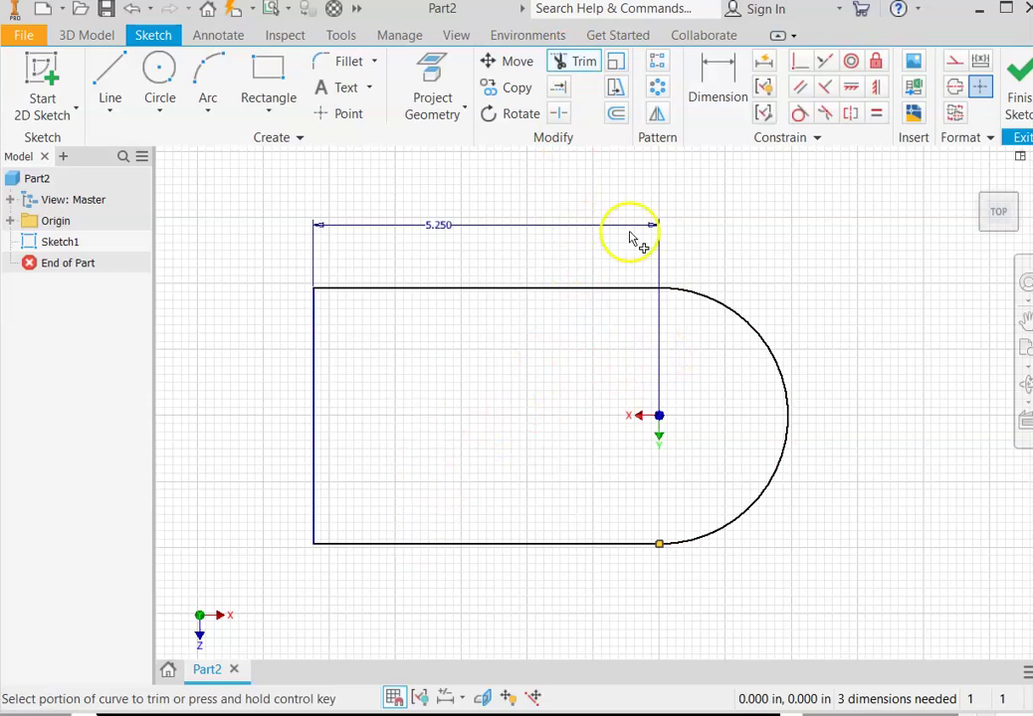
Apply tangent constraints between the semicircular arc and both long edges of the profile
click(799, 116)
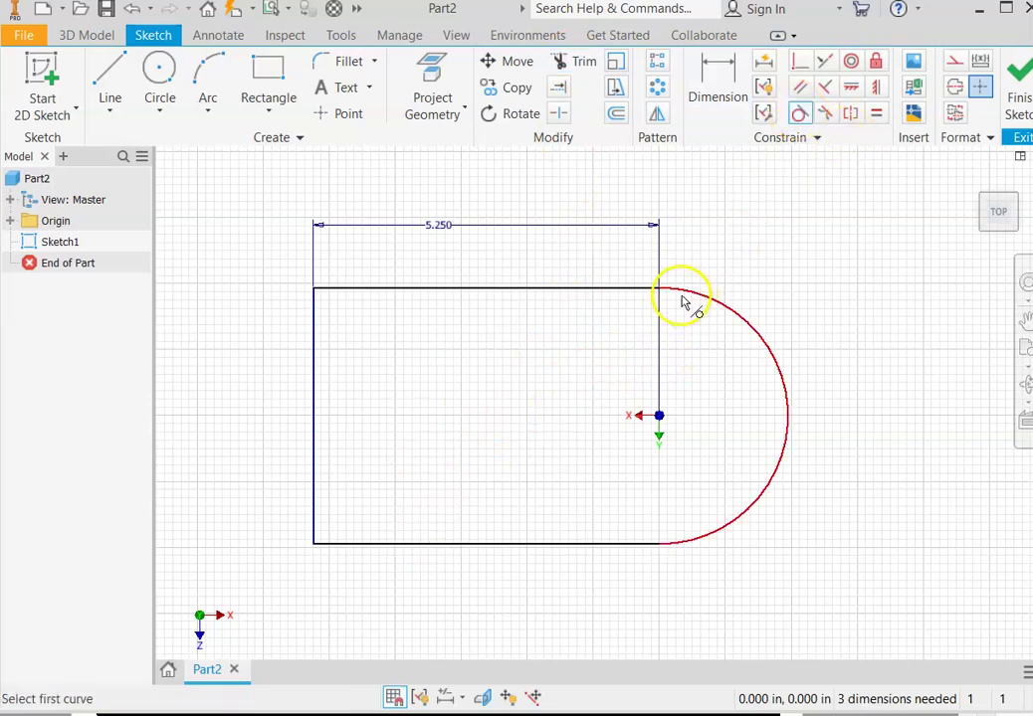
click(684, 297)
click(633, 290)
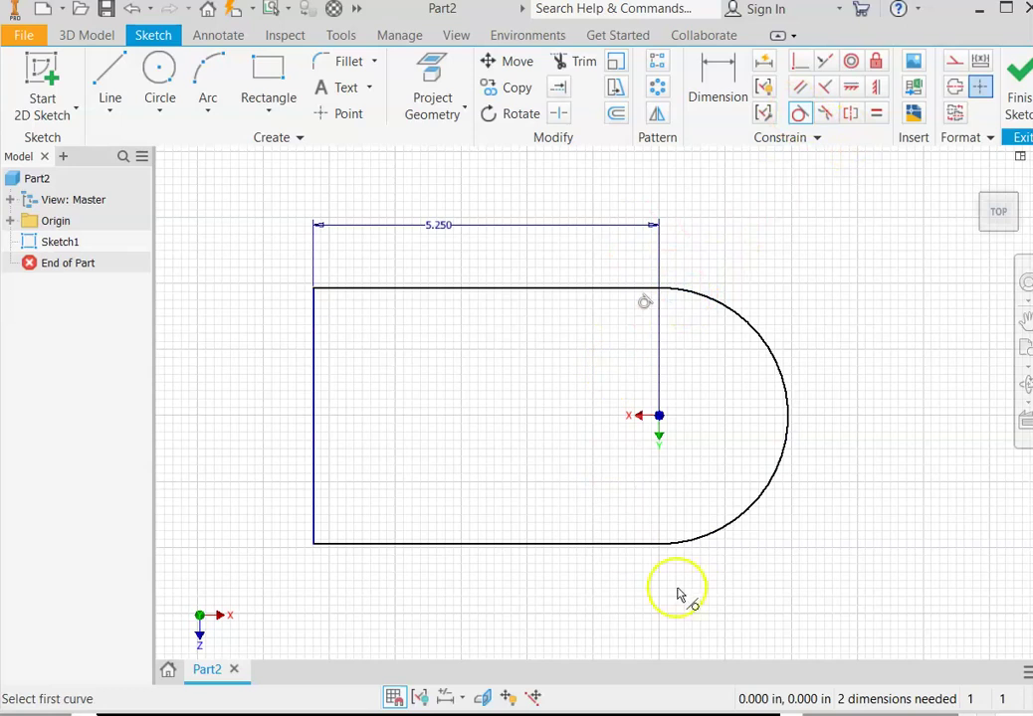
click(698, 542)
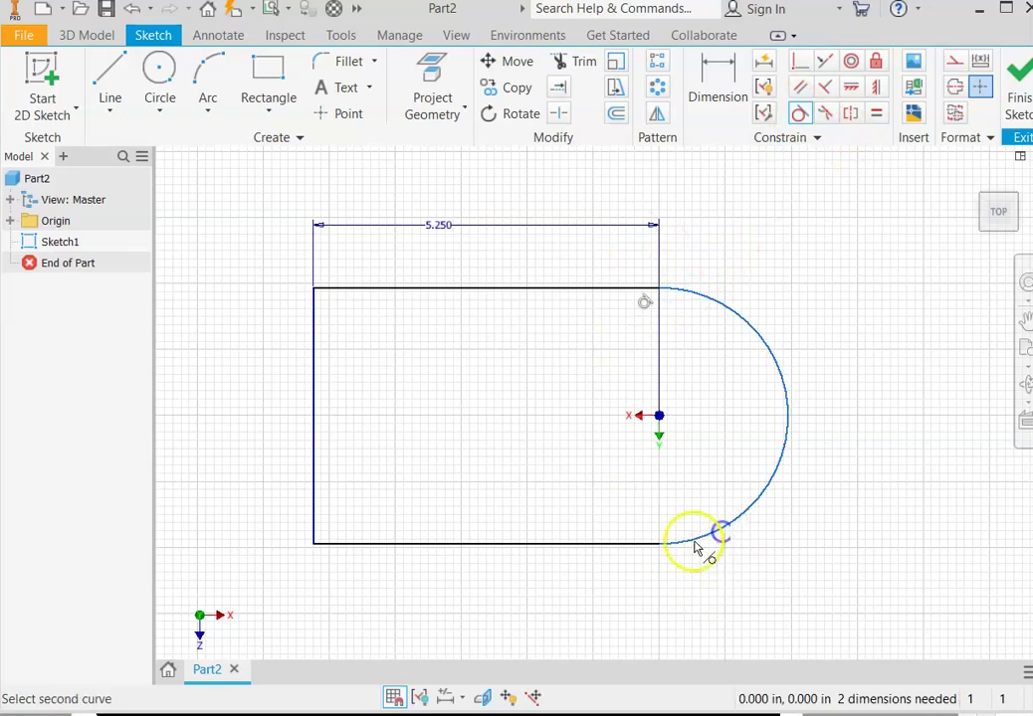
click(637, 545)
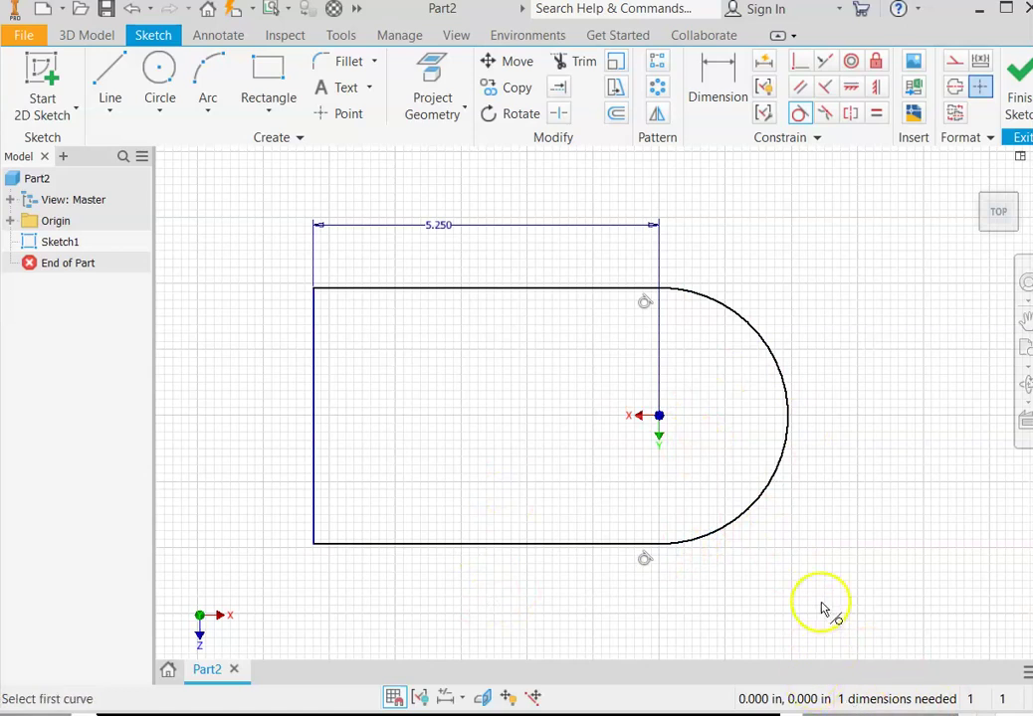
Dimension the semicircular arc's radius as 2 in and finish the base profile sketch
click(716, 100)
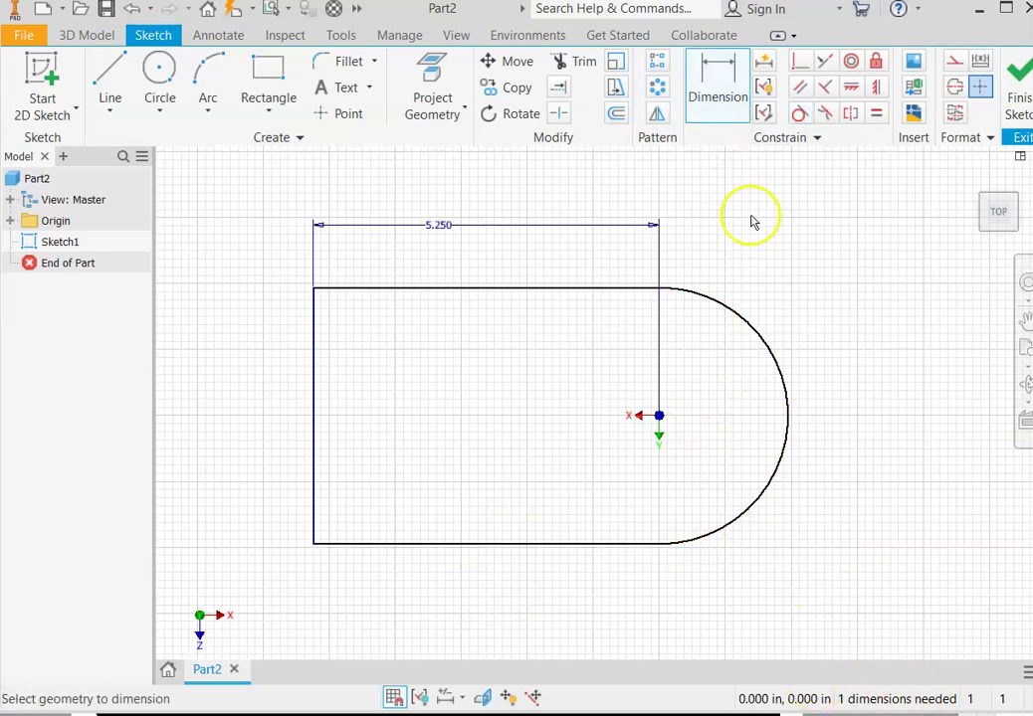
click(759, 339)
click(721, 382)
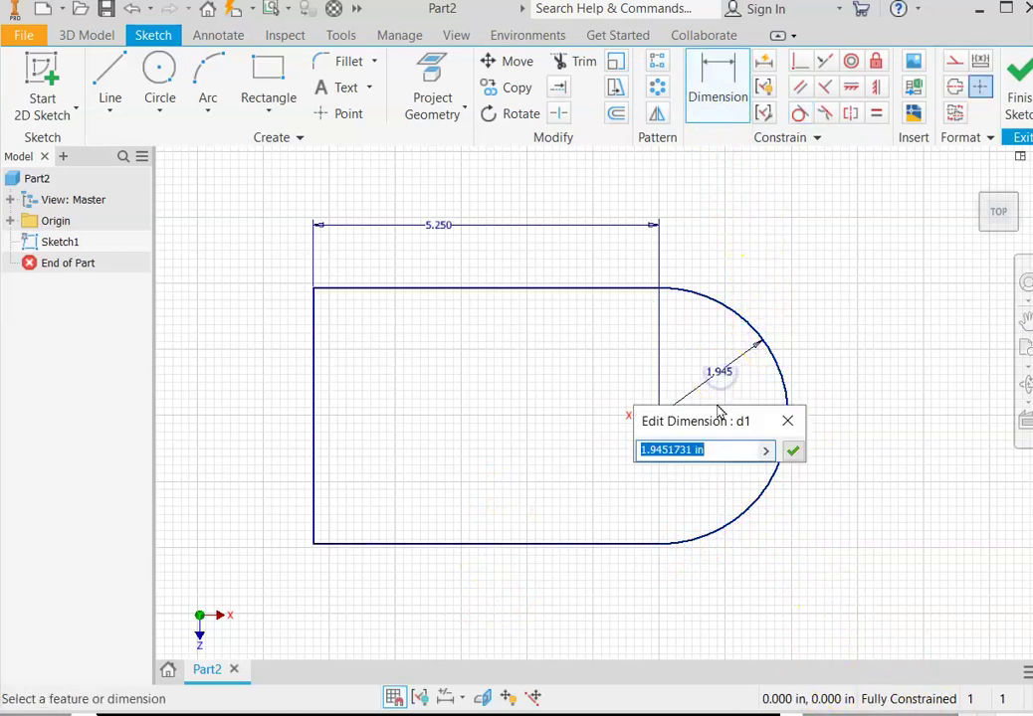
text(2)
click(792, 451)
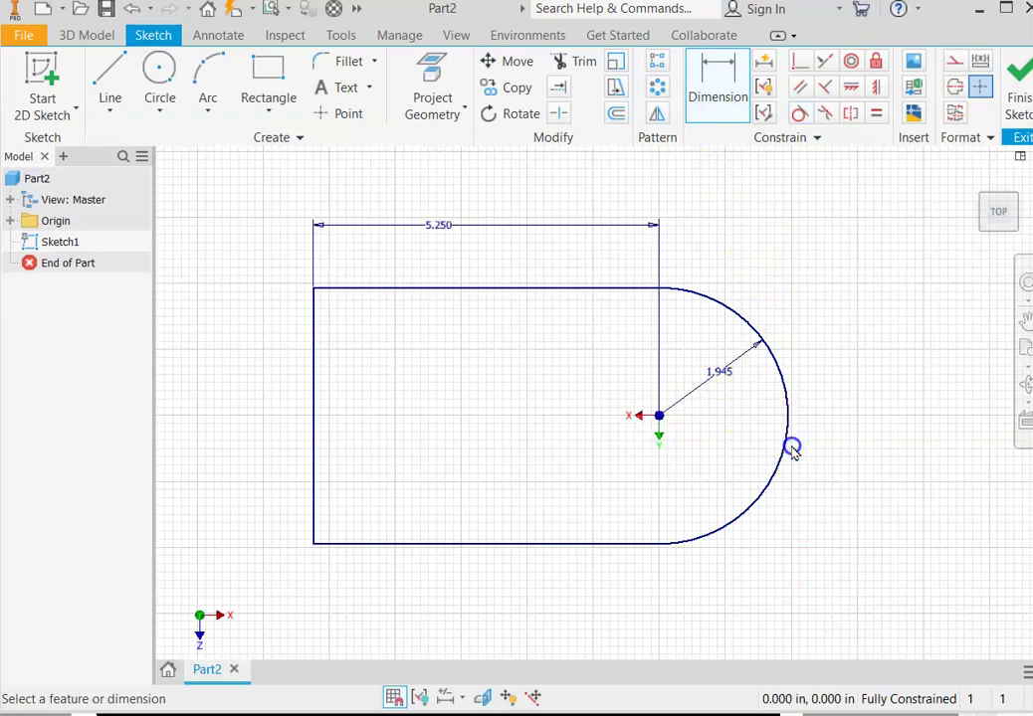
click(365, 559)
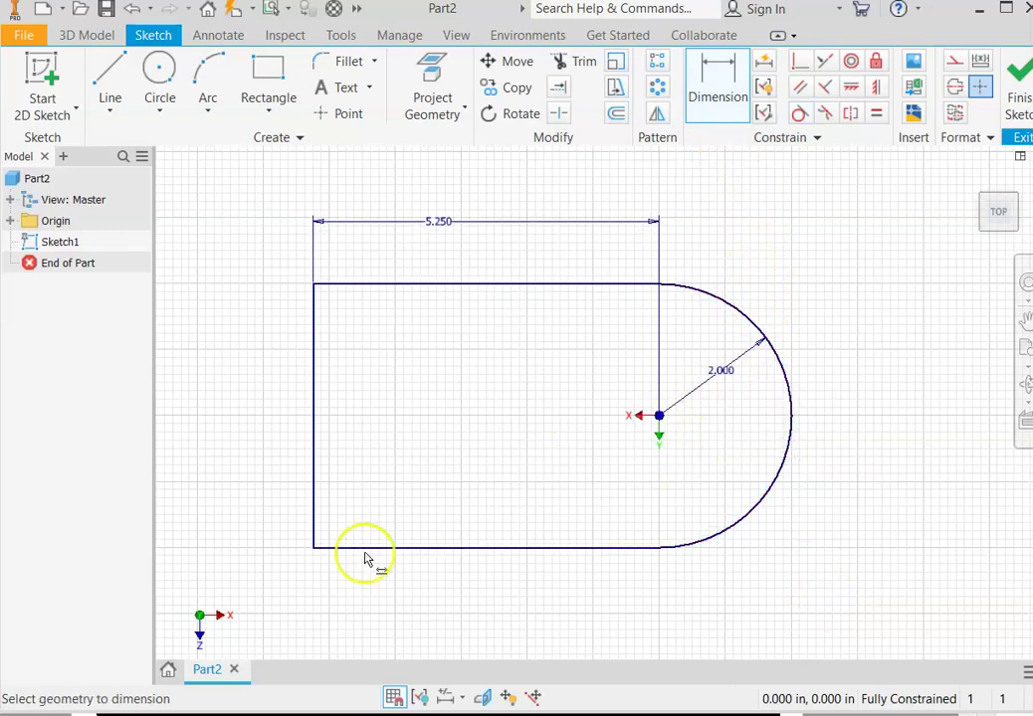
click(1023, 100)
click(1023, 83)
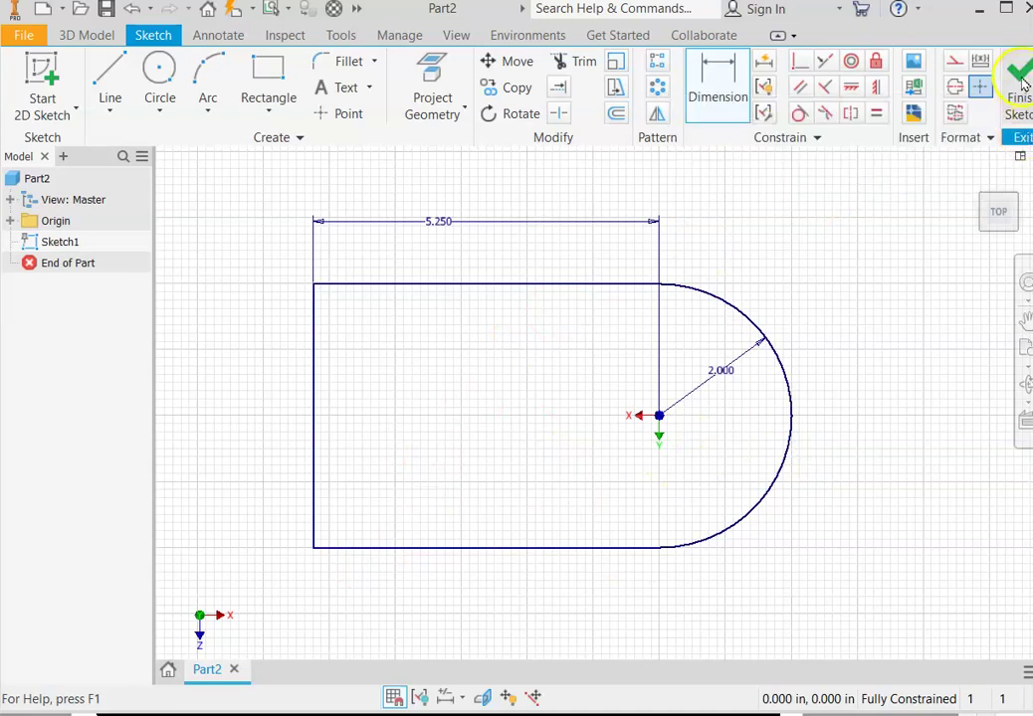
click(1023, 83)
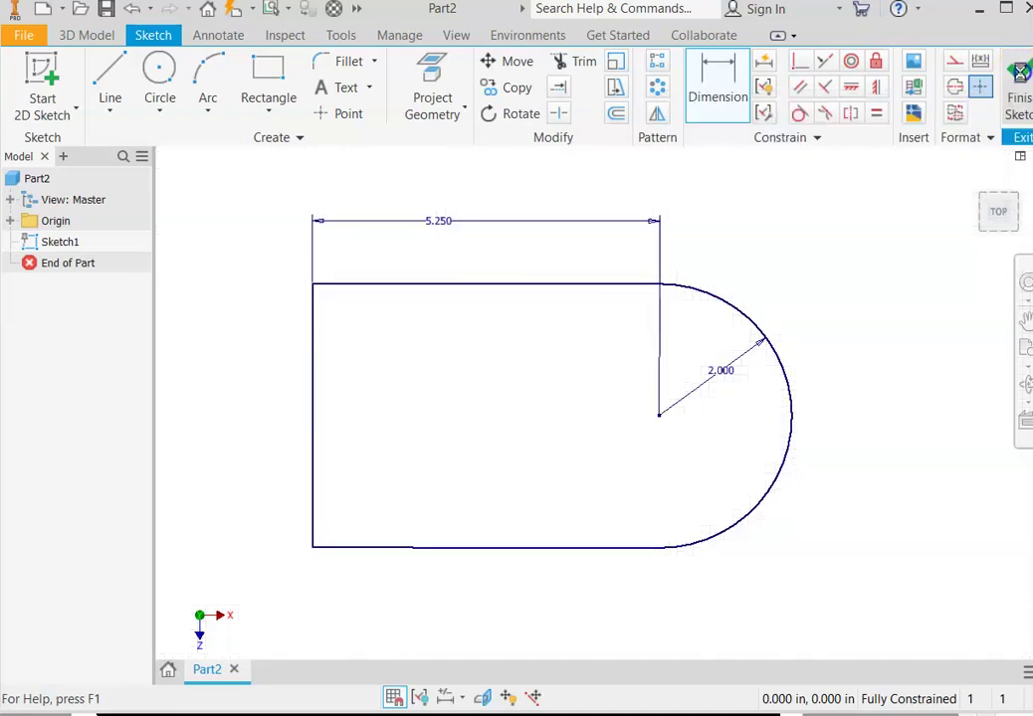
Extrude the base profile 1 in upward into a solid
scroll(587, 388, down, 3)
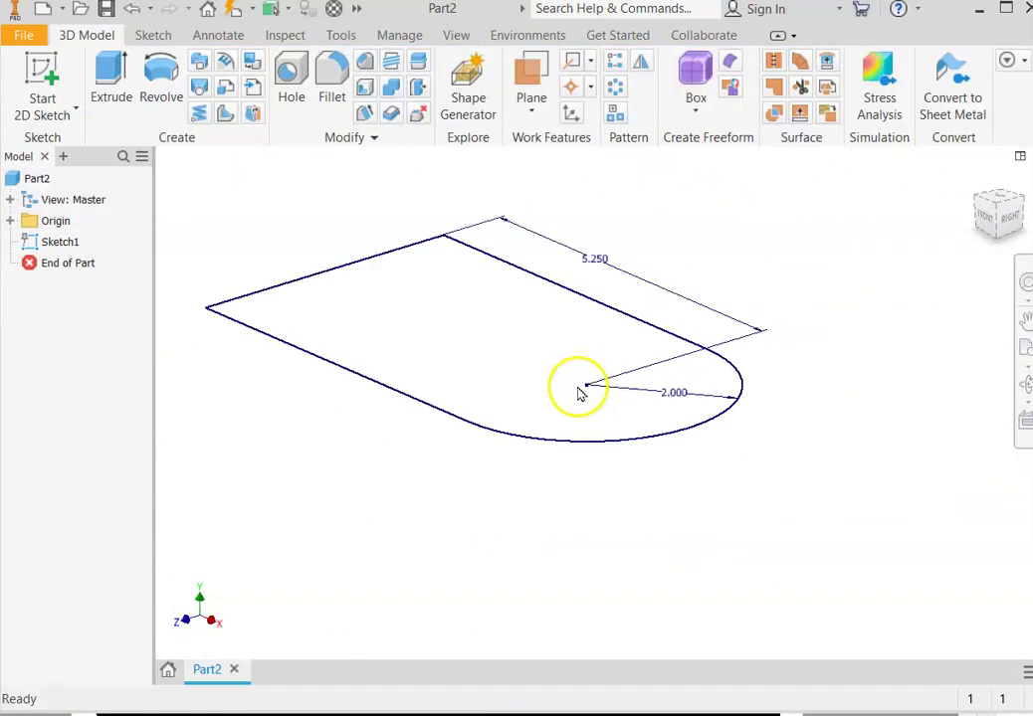
middle_drag(581, 392, 655, 461)
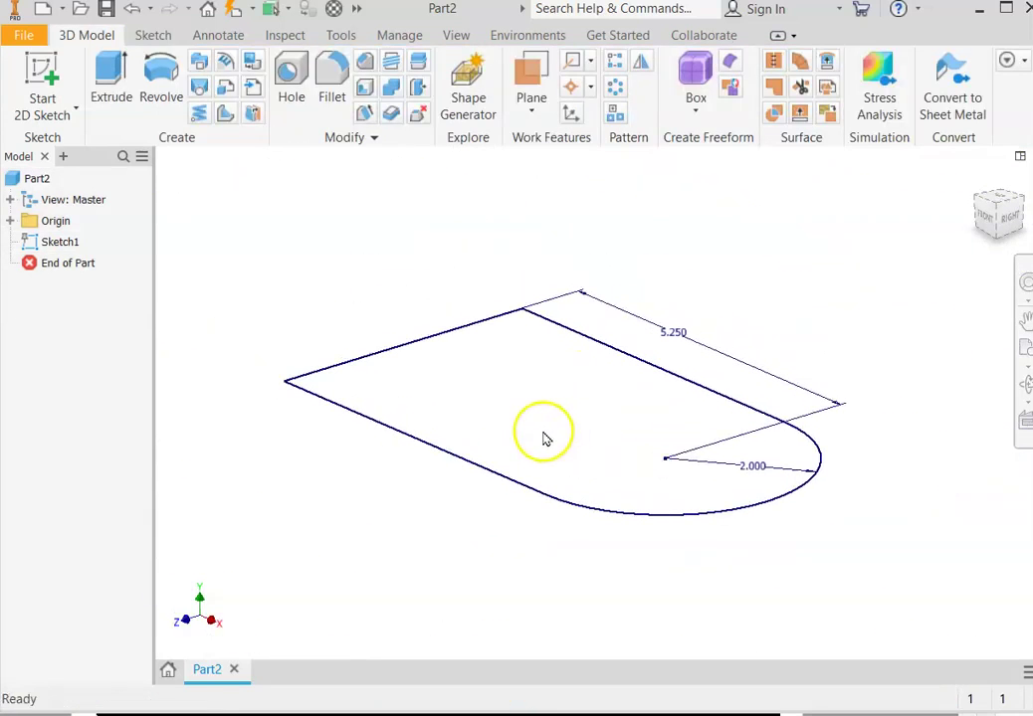
click(105, 80)
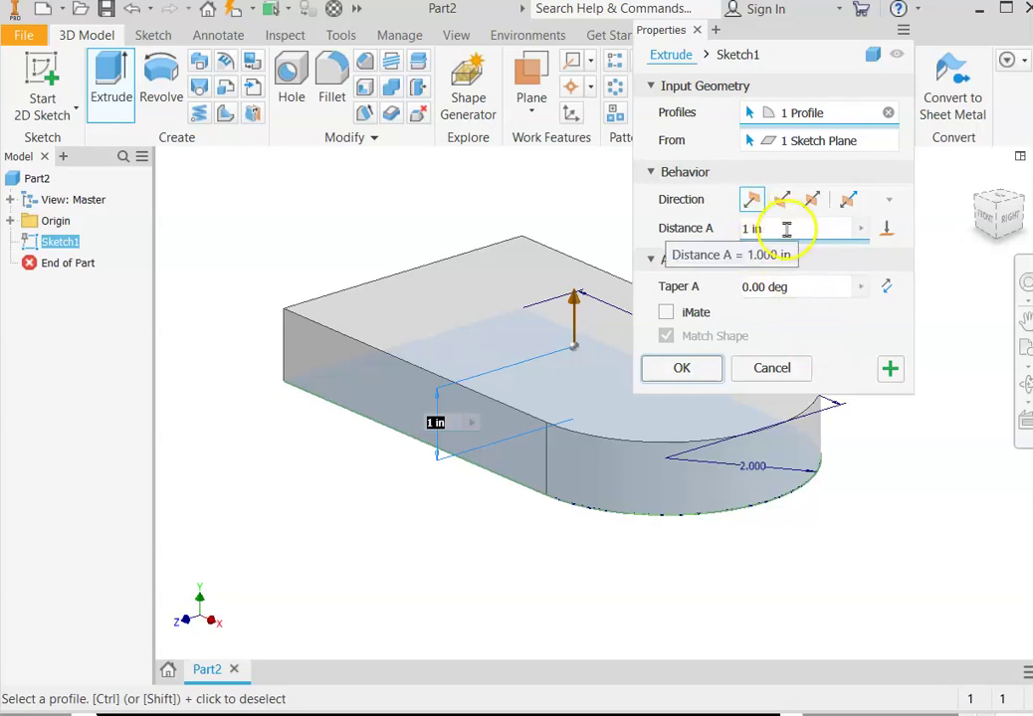
click(677, 365)
Start a sketch on the base's top face and draw a full-width rectangle about 3.75 in long from the straight end
click(514, 298)
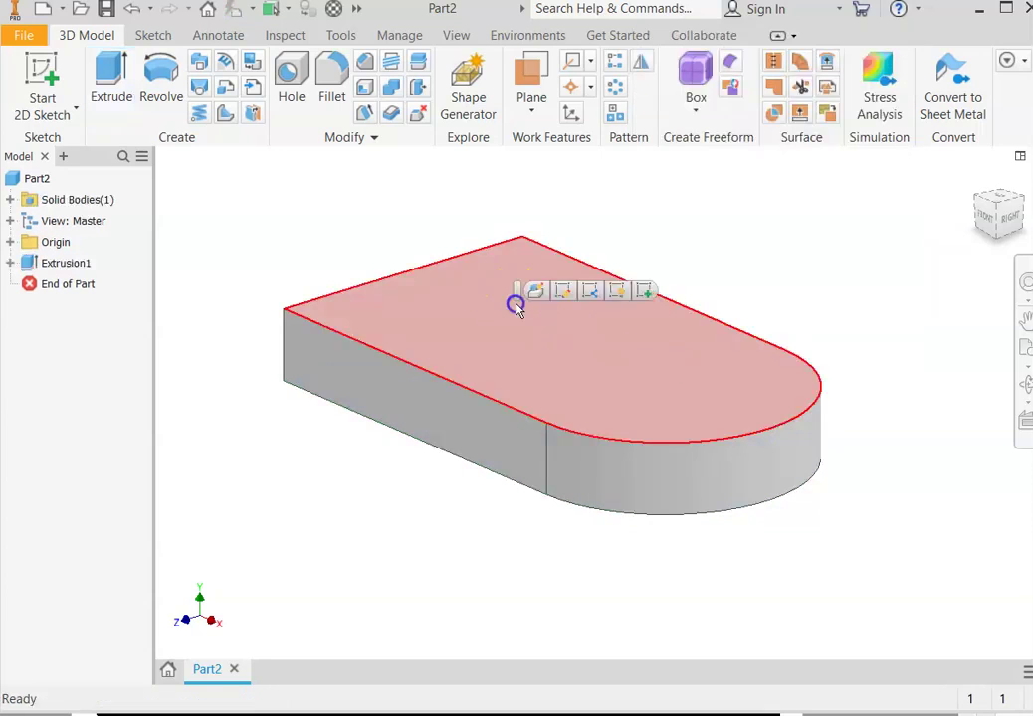
click(645, 292)
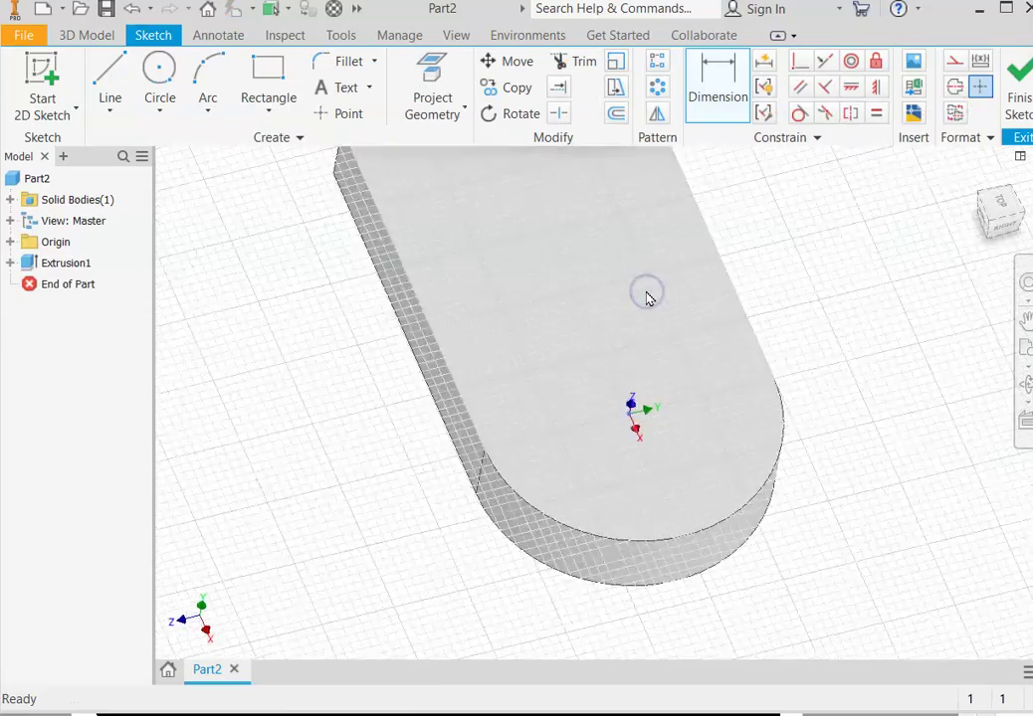
click(1020, 177)
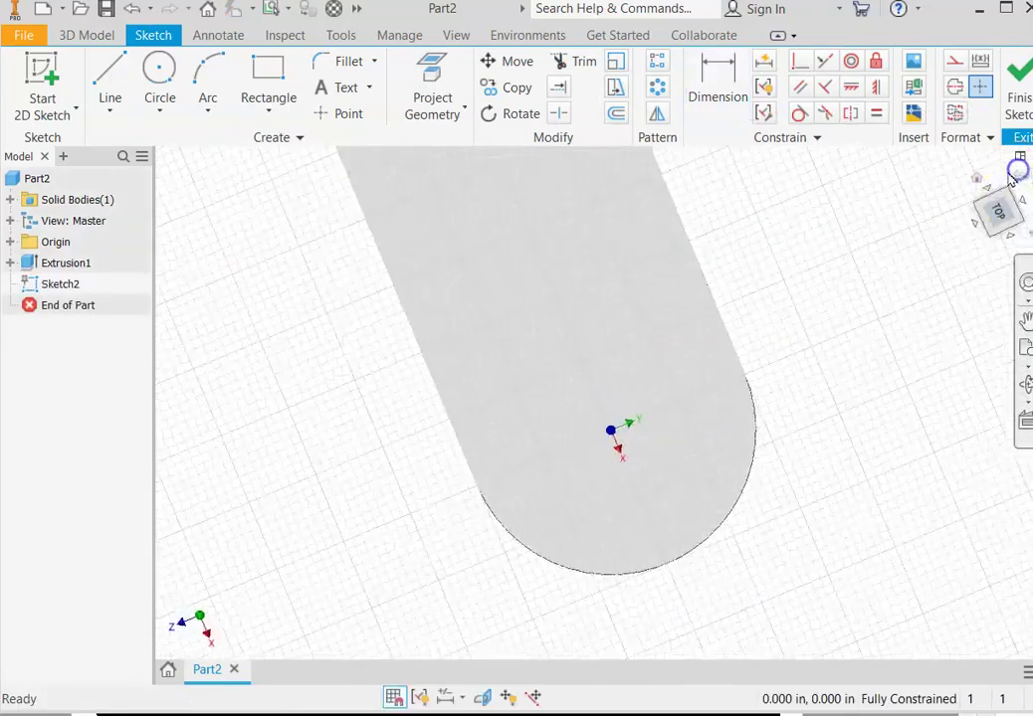
click(256, 75)
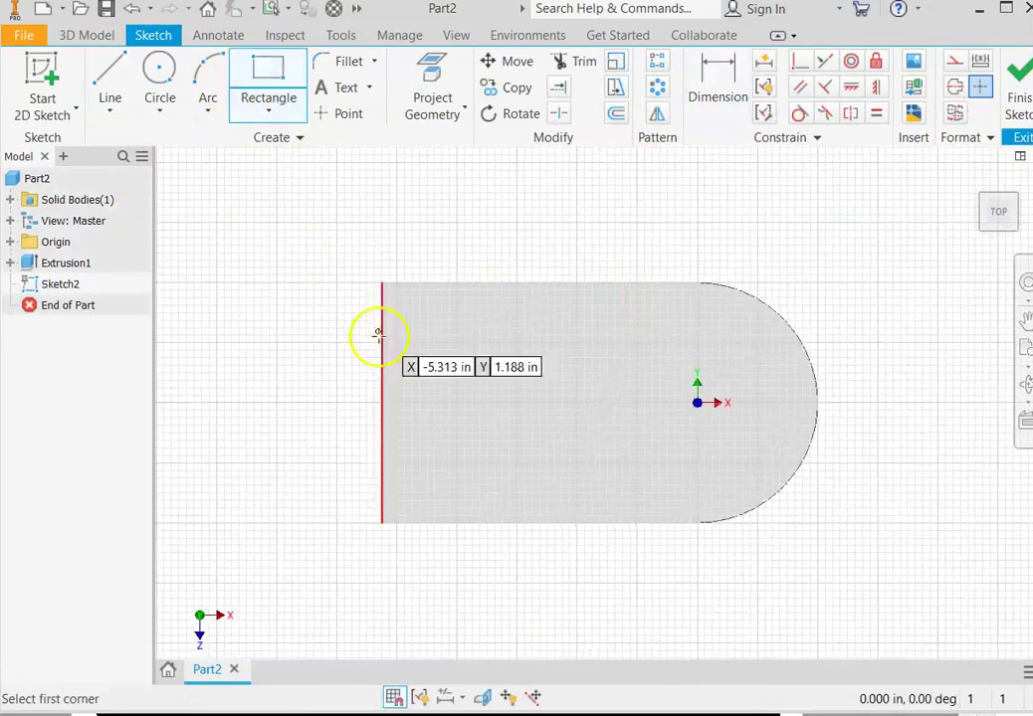
click(382, 282)
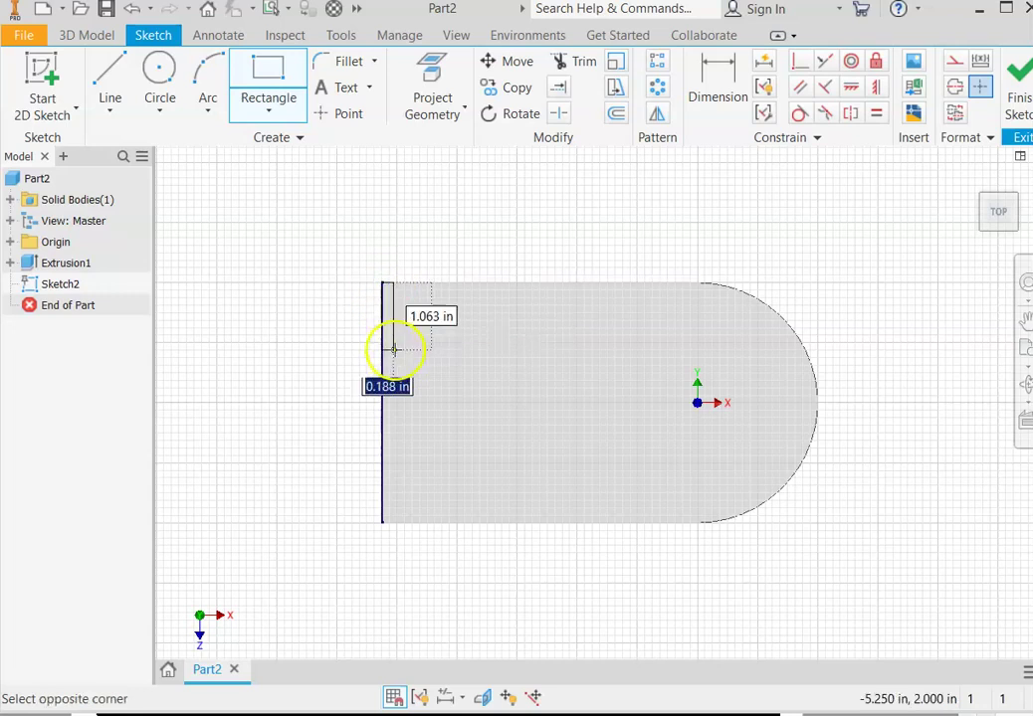
click(606, 522)
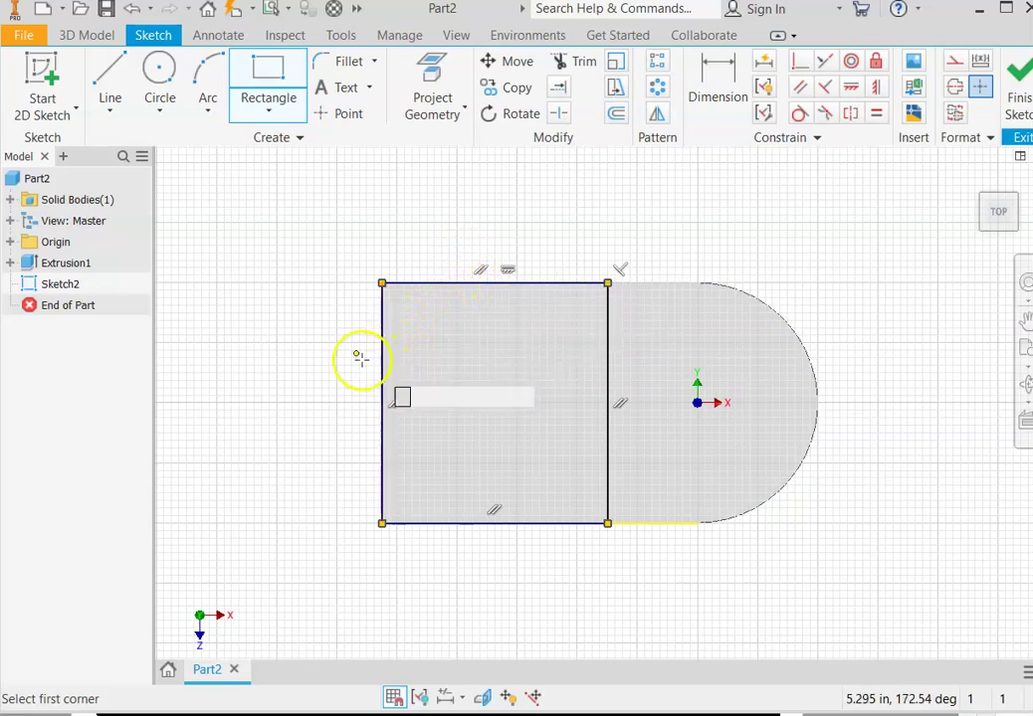
Dimension the rectangle's length along the base as 4 in and finish the sketch
click(717, 87)
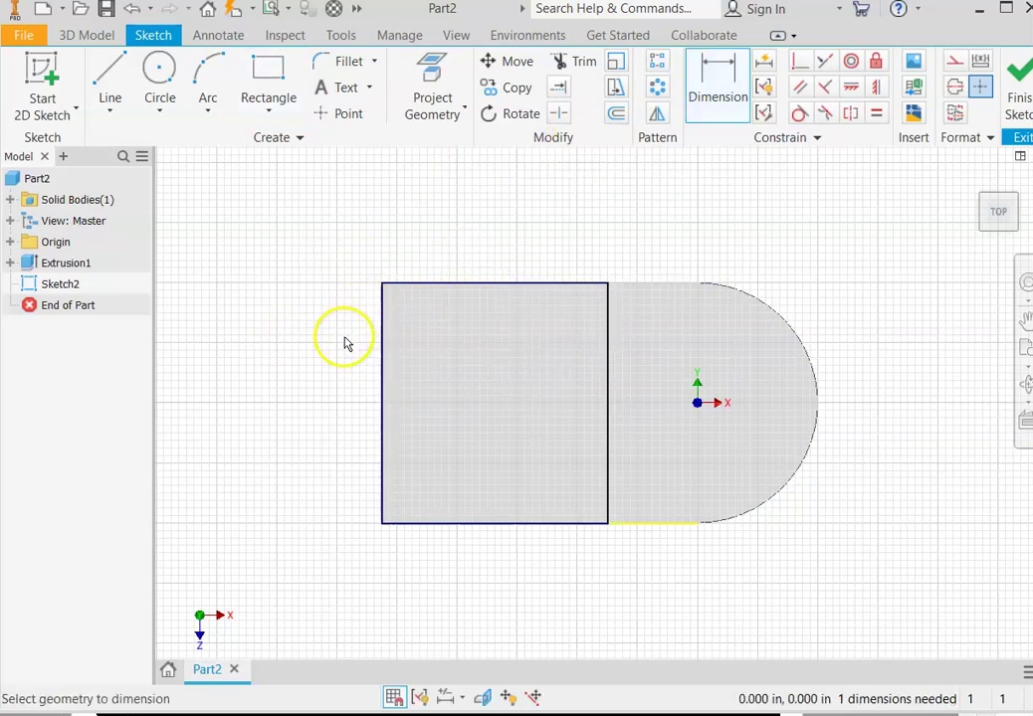
click(379, 335)
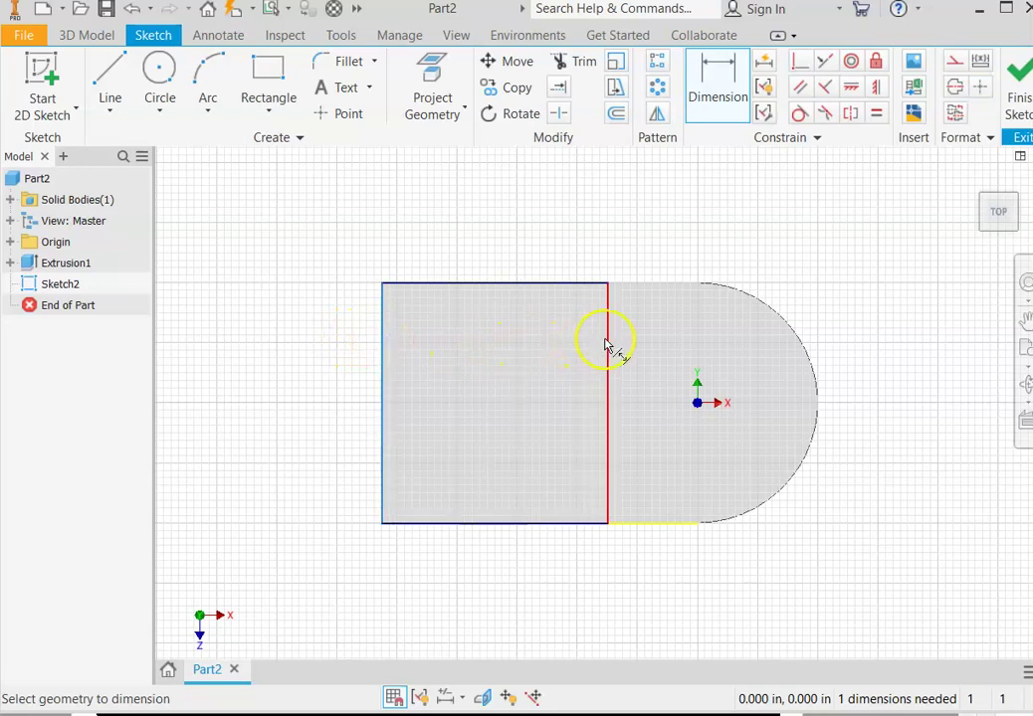
click(608, 341)
click(507, 218)
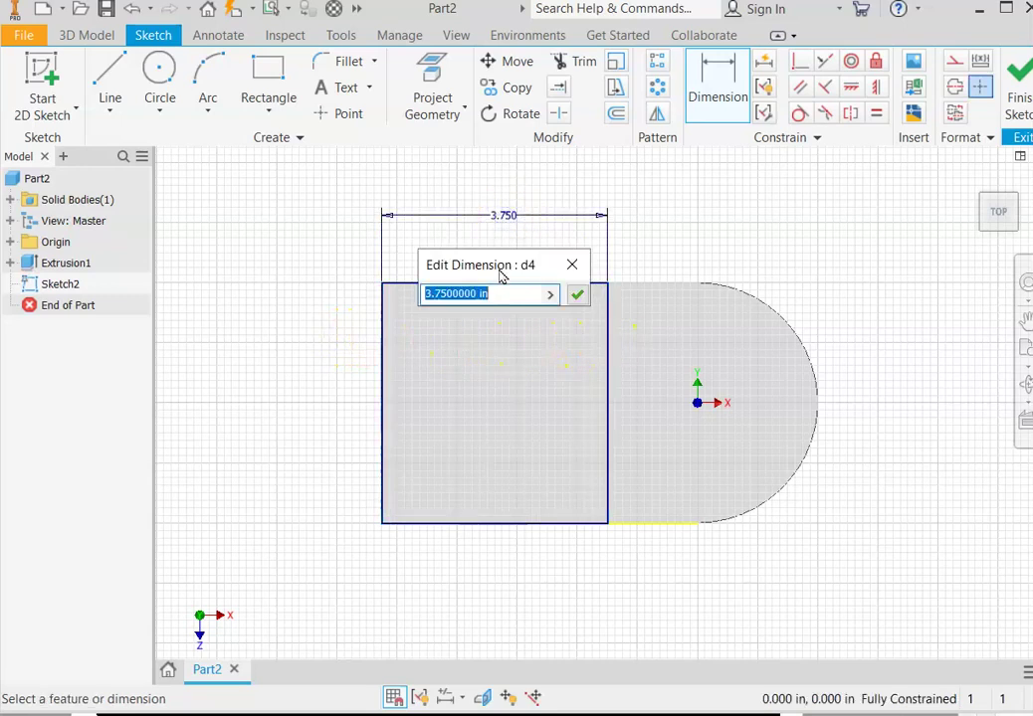
text(4)
click(577, 295)
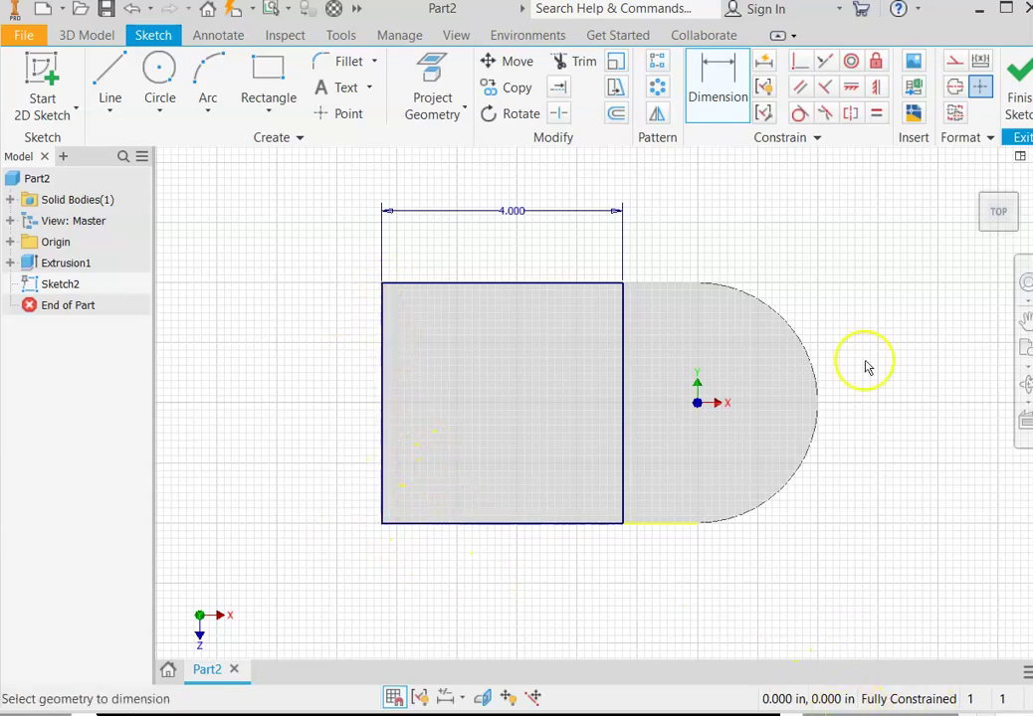
click(1015, 76)
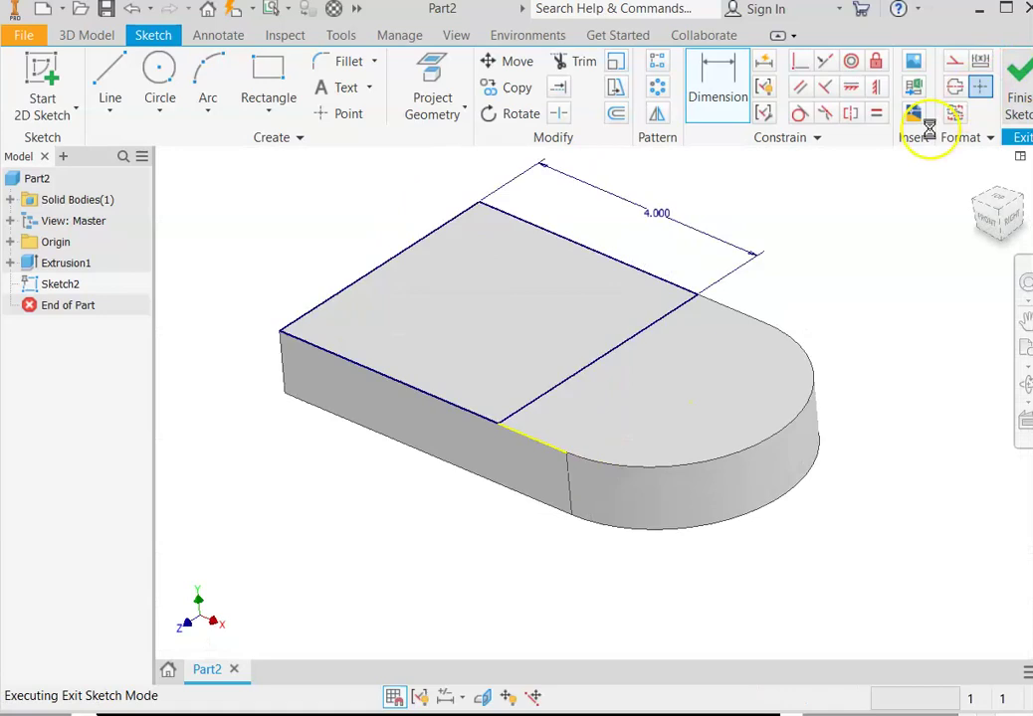
Extrude the rectangle 2.5 in upward, joined to the base
click(108, 92)
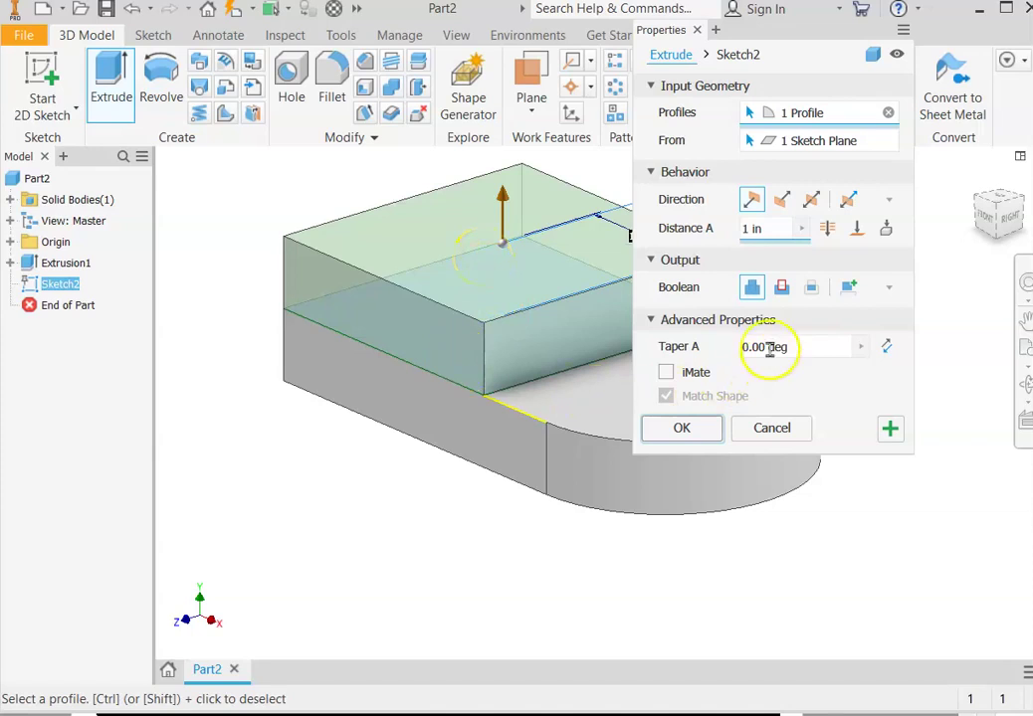
click(755, 230)
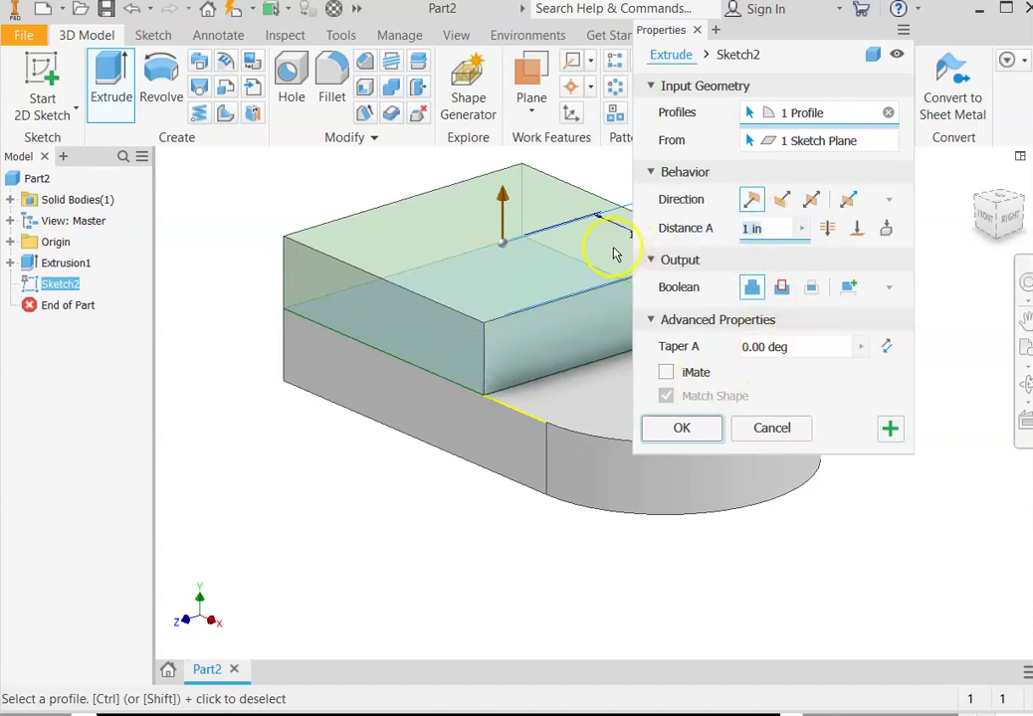
text(2.5)
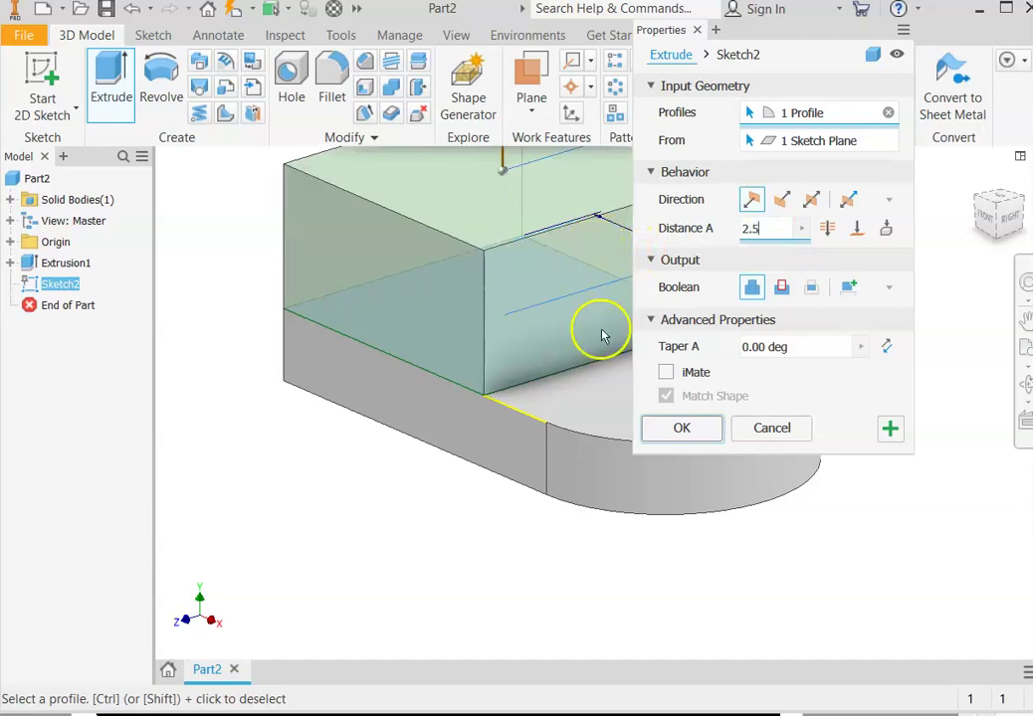
click(682, 425)
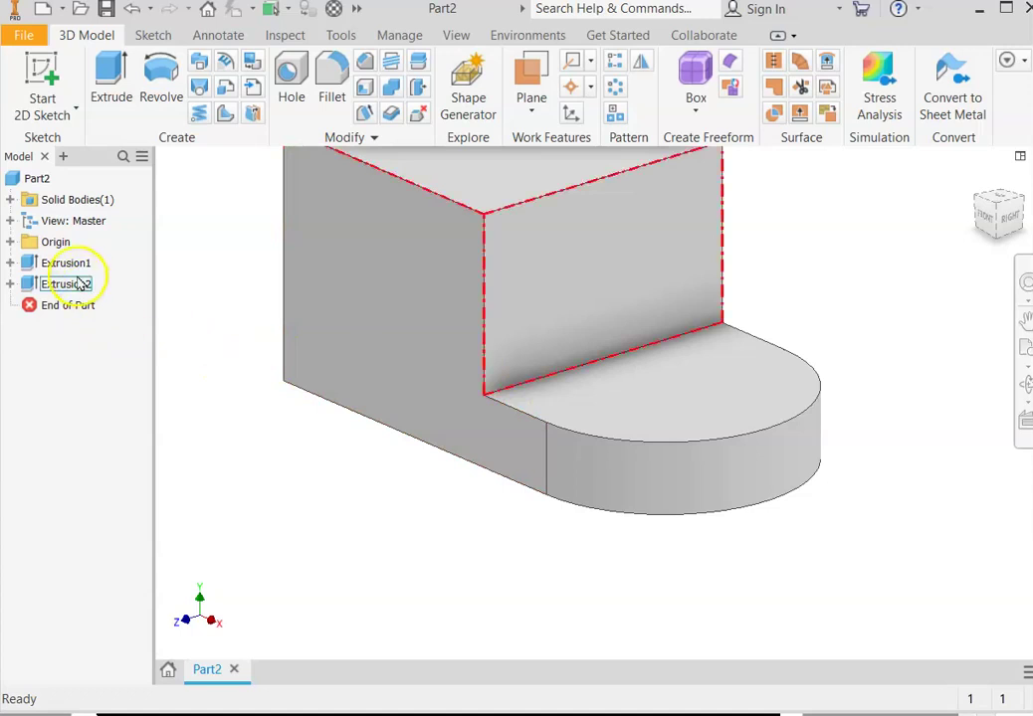
Edit the raised block's extrusion and set its distance to 1.5 in
click(30, 285)
right_click(50, 286)
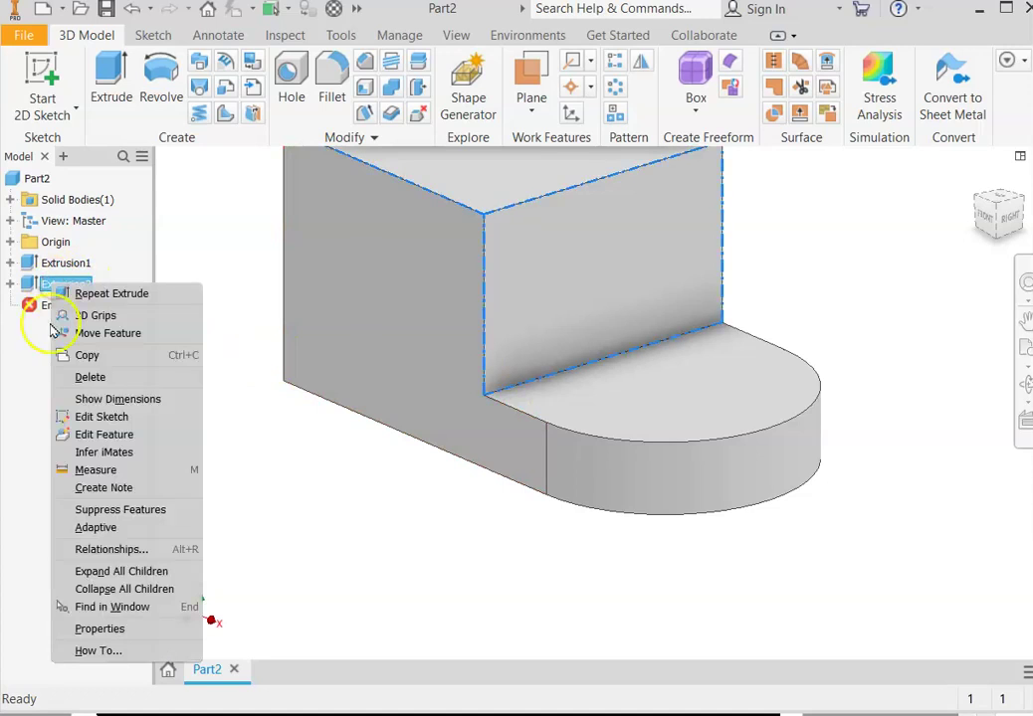
click(99, 434)
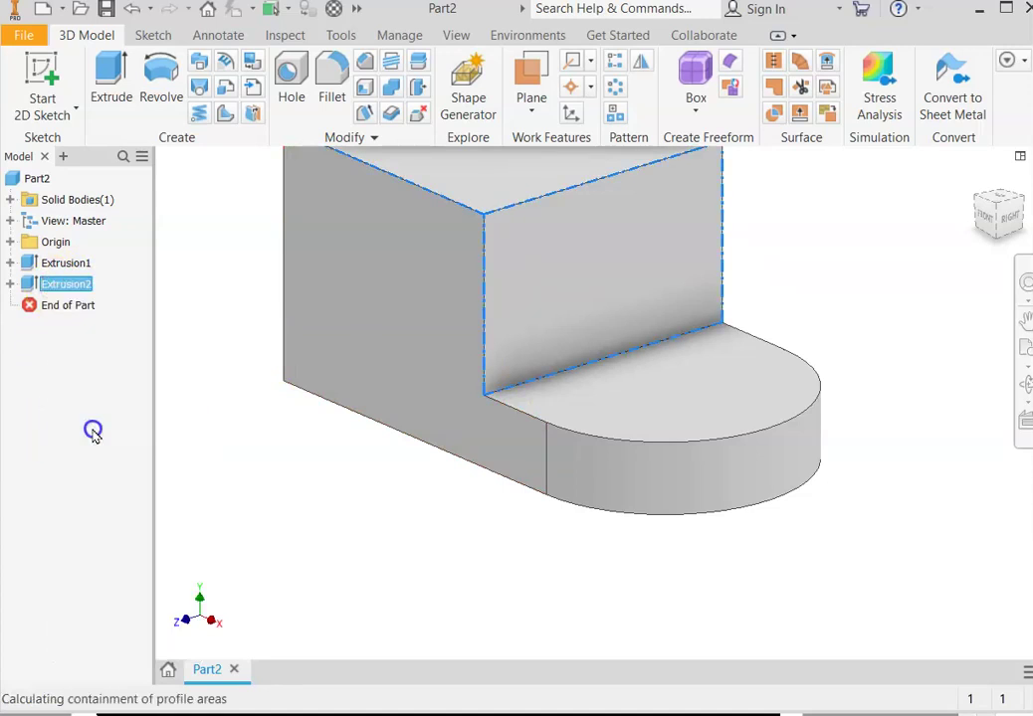
click(779, 228)
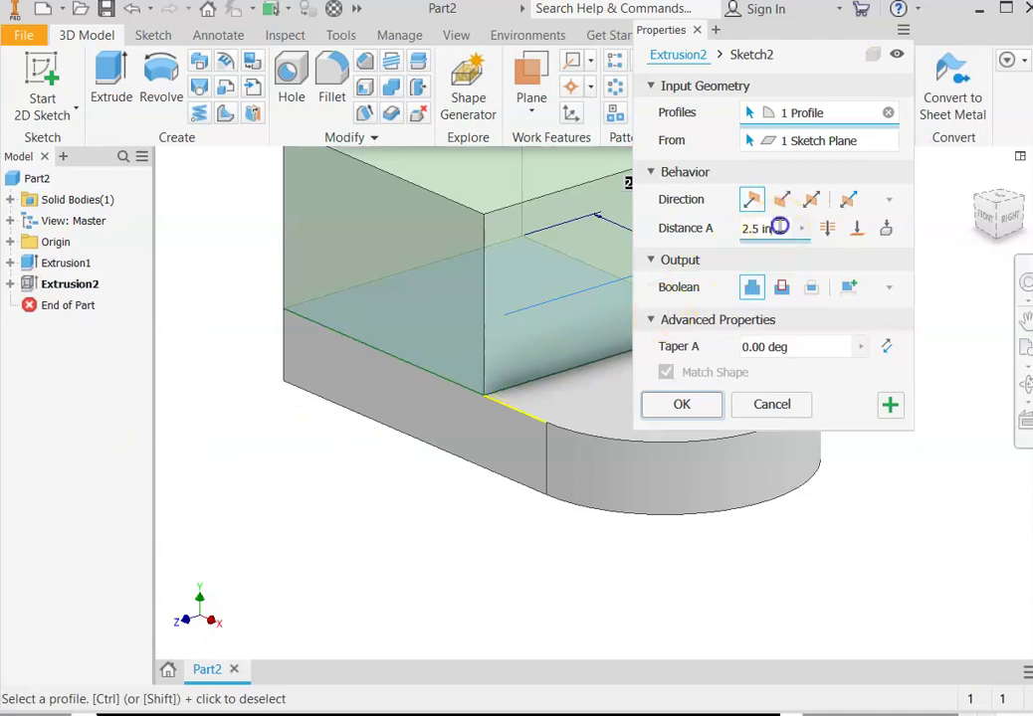
text(1.5)
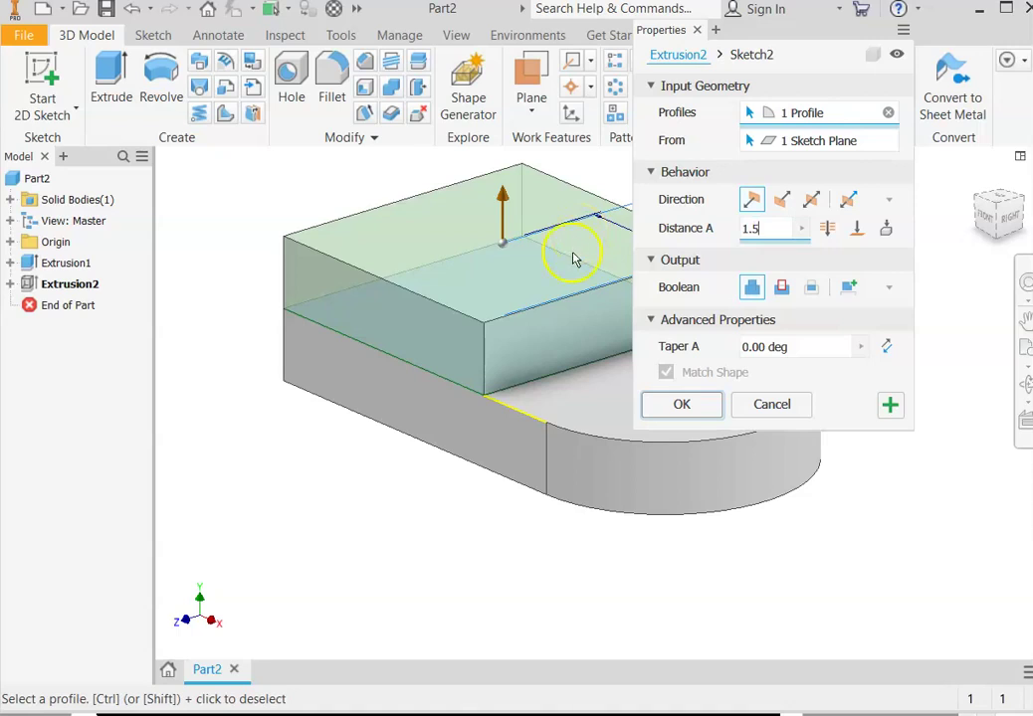
click(673, 406)
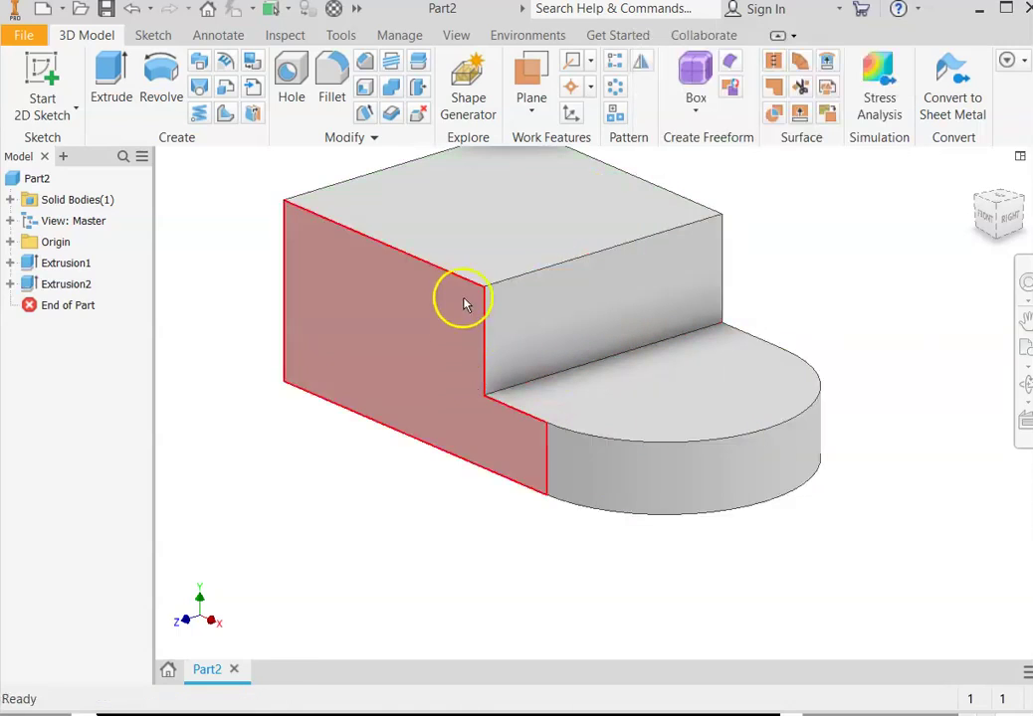
Start a distance-and-angle chamfer and select the flat end face opposite the rounded end as its reference face
middle_drag(528, 358, 597, 429)
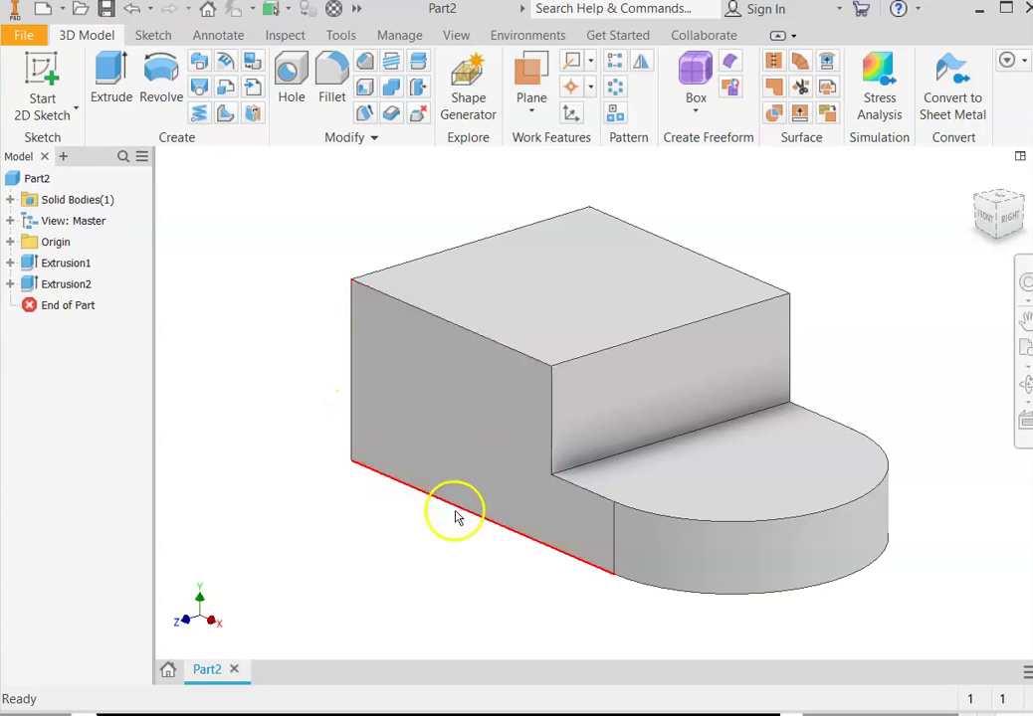
click(367, 64)
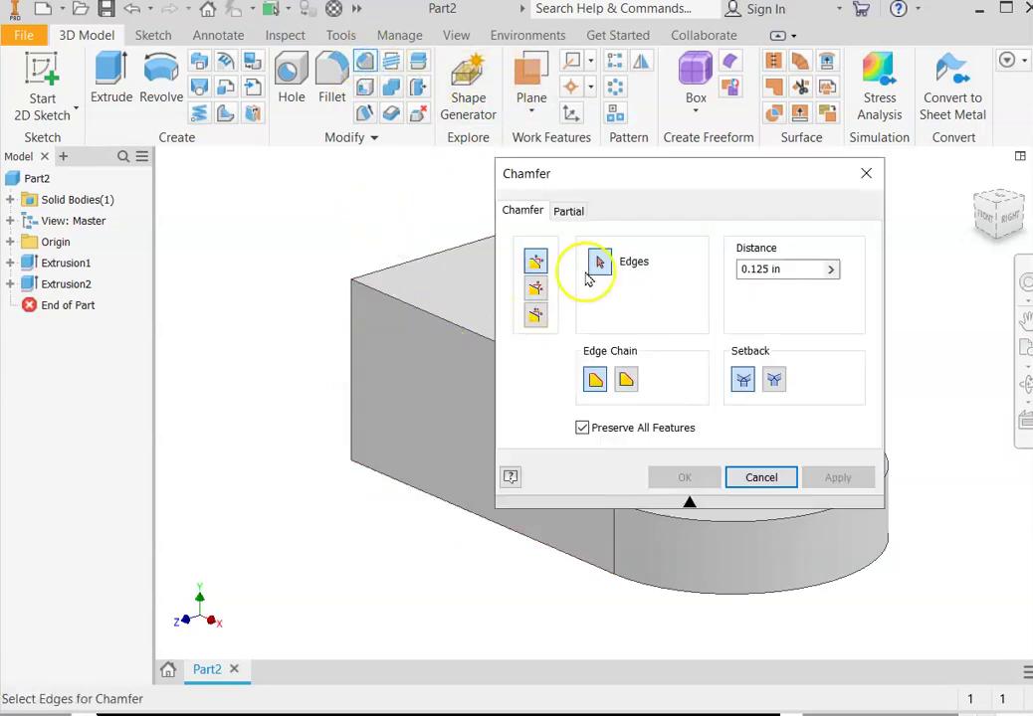
click(535, 288)
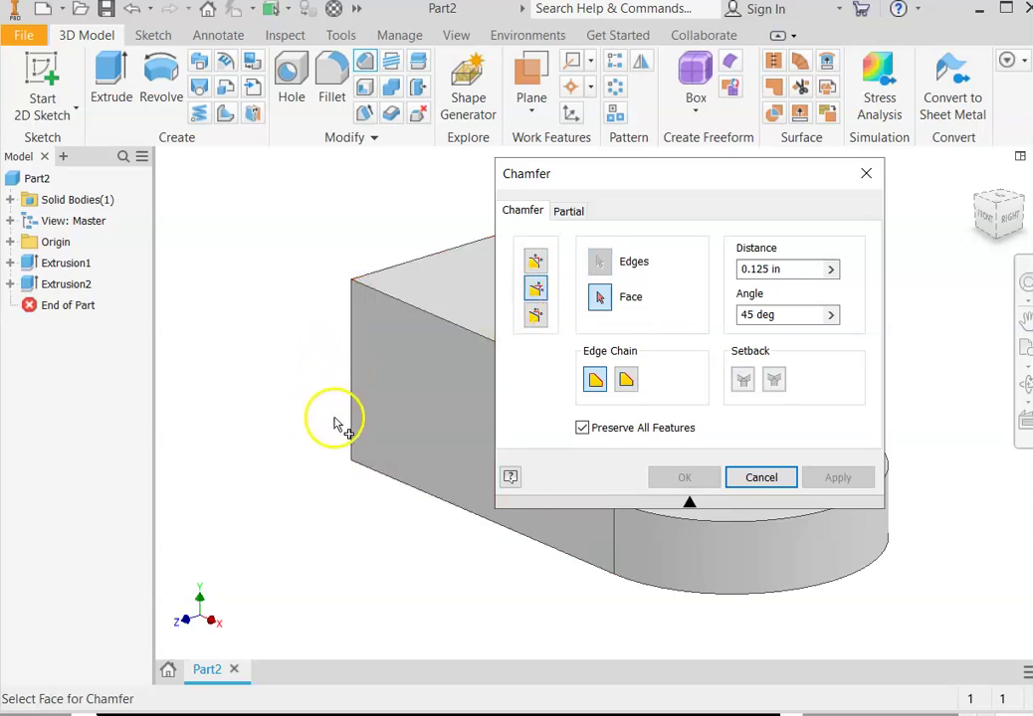
shift+middle_drag(364, 459, 387, 472)
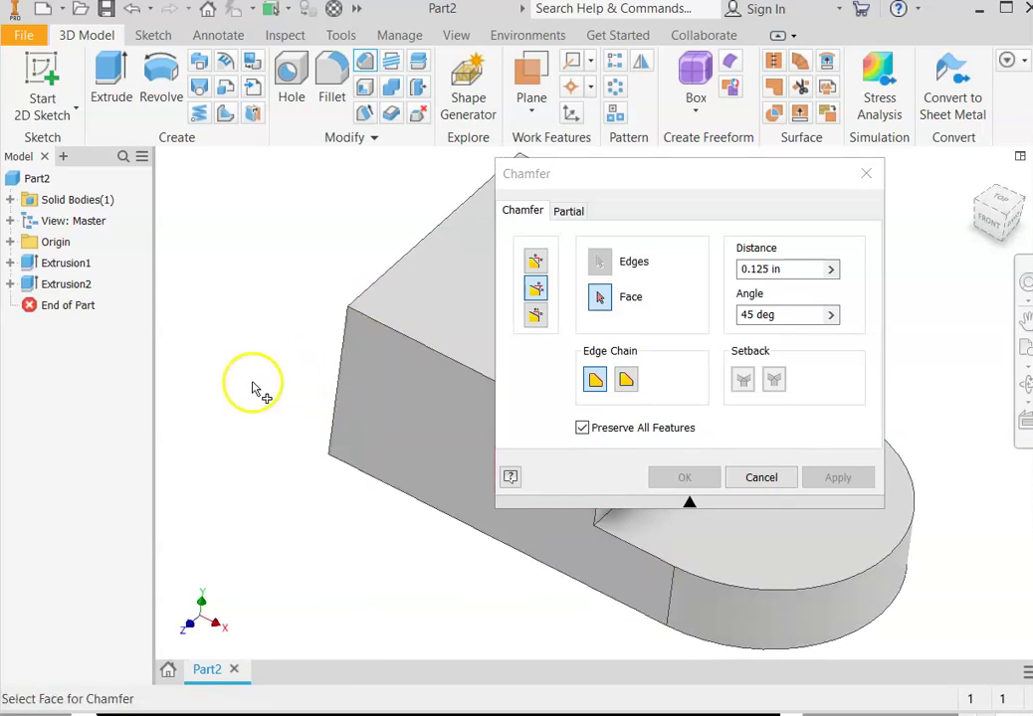
shift+middle_drag(451, 466, 491, 498)
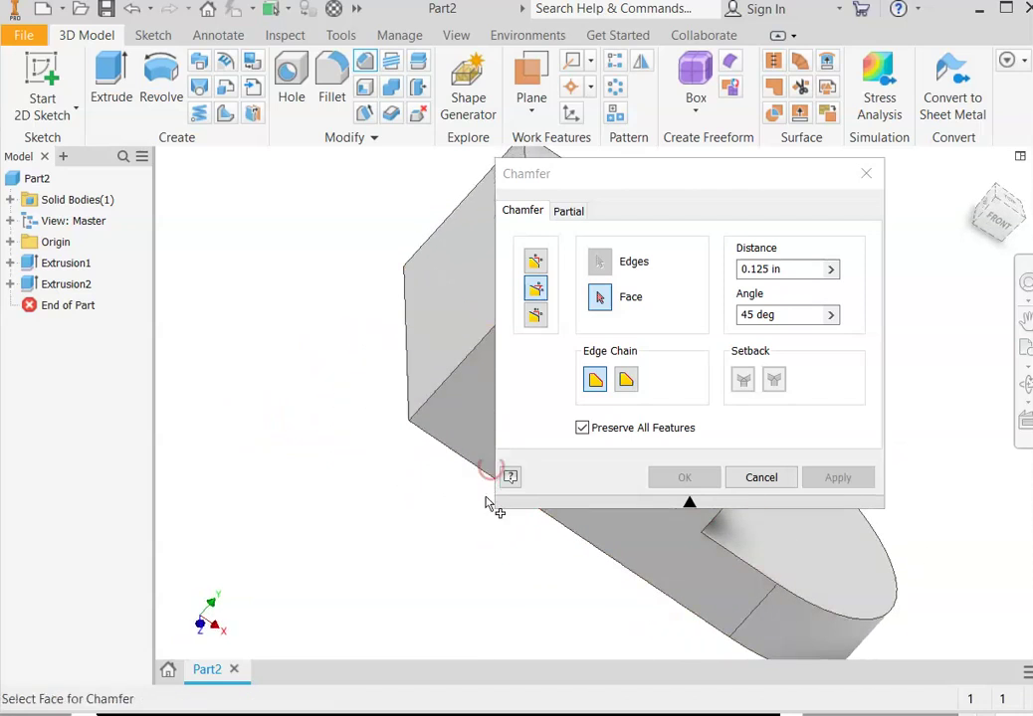
key(alt+Tab)
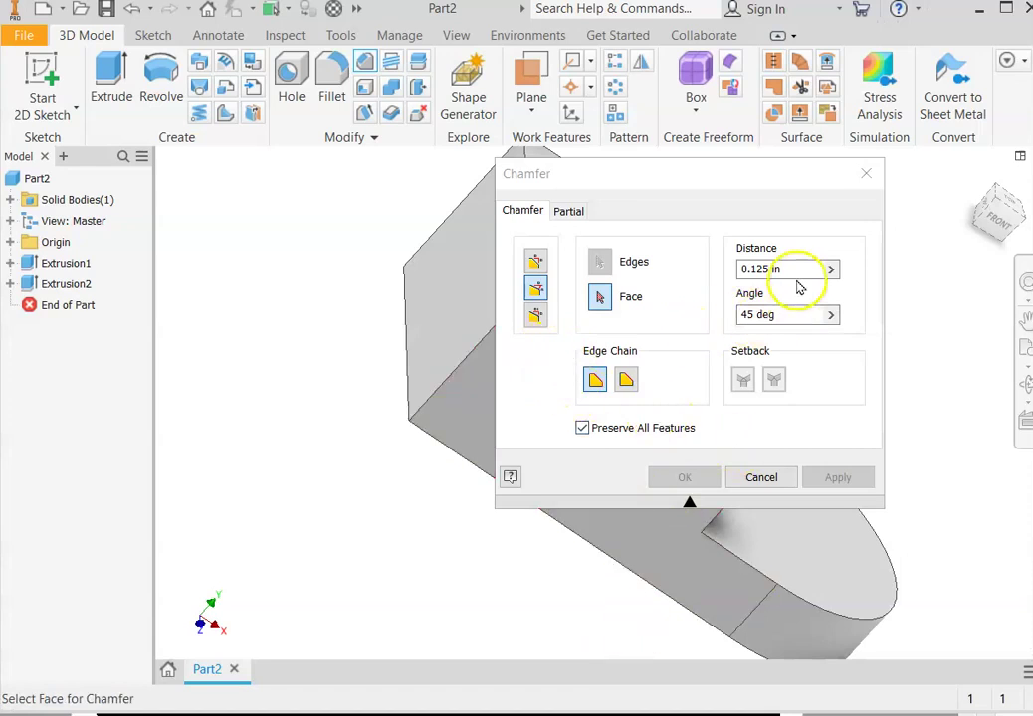
click(535, 287)
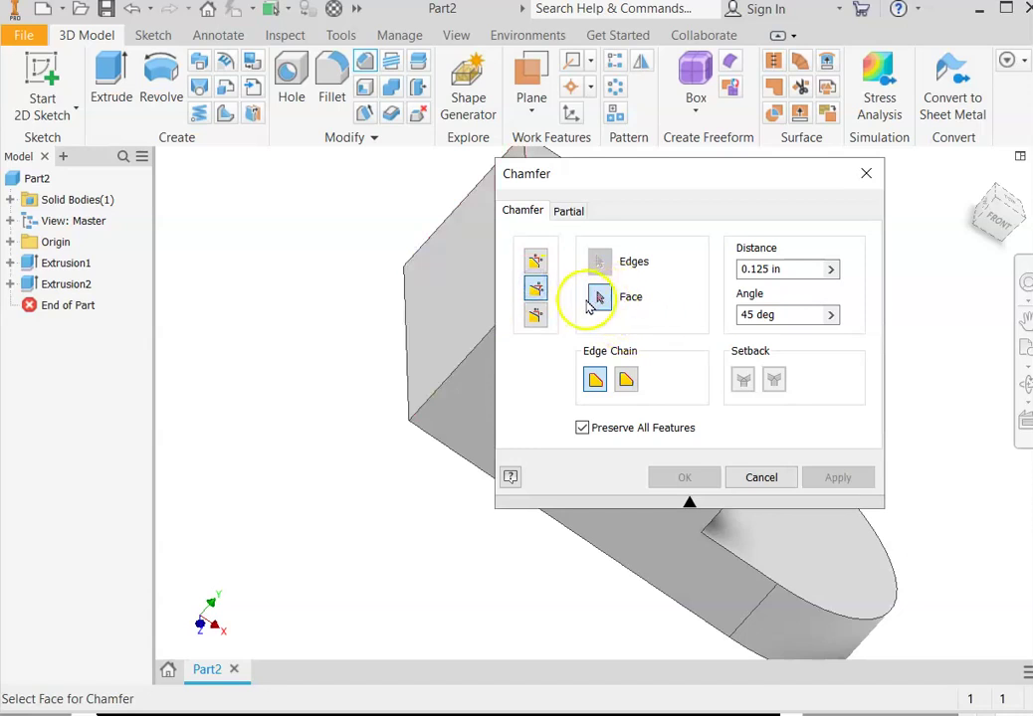
click(461, 308)
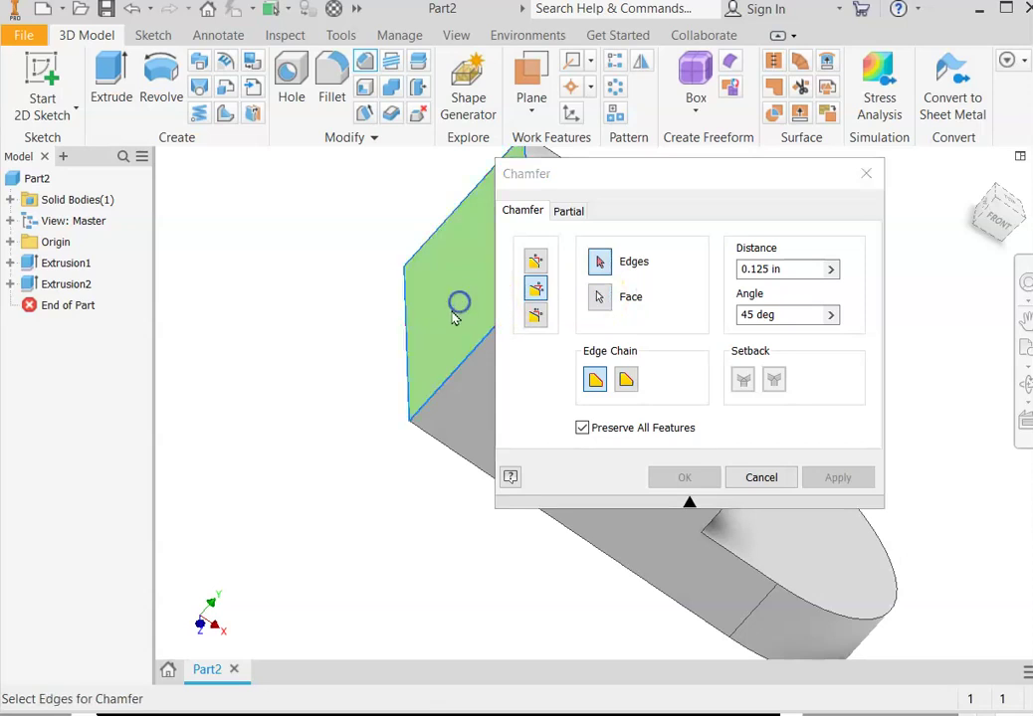
click(694, 183)
drag(694, 184, 802, 193)
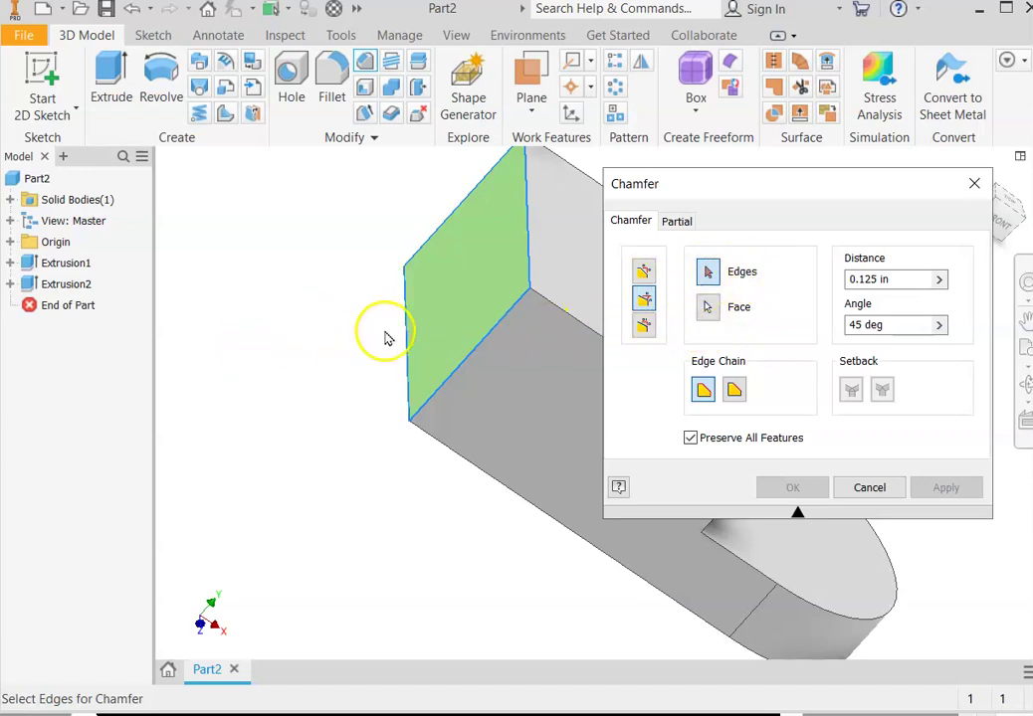
Chamfer the vertical corner edge of the selected end face with a 1.75 in distance and a 60° angle
click(488, 343)
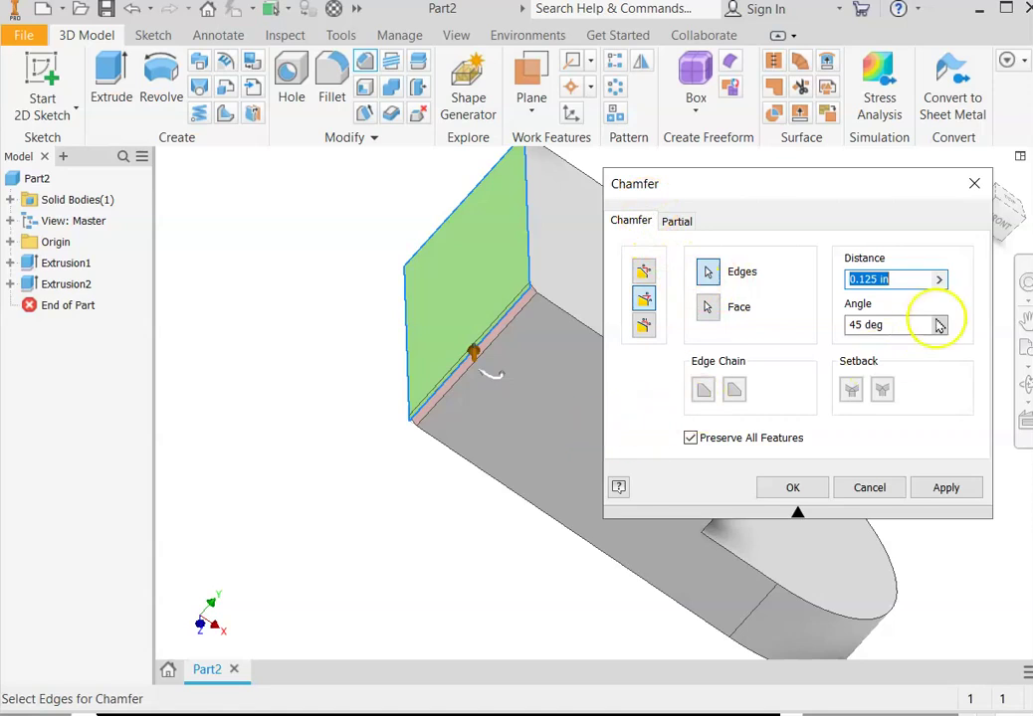
click(920, 279)
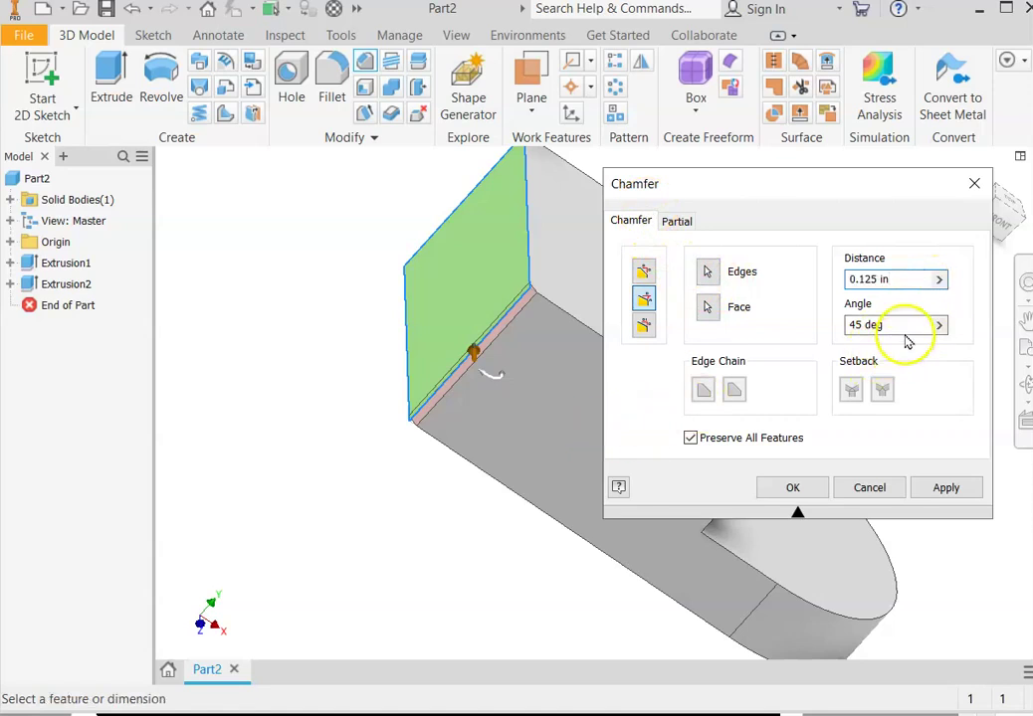
click(904, 326)
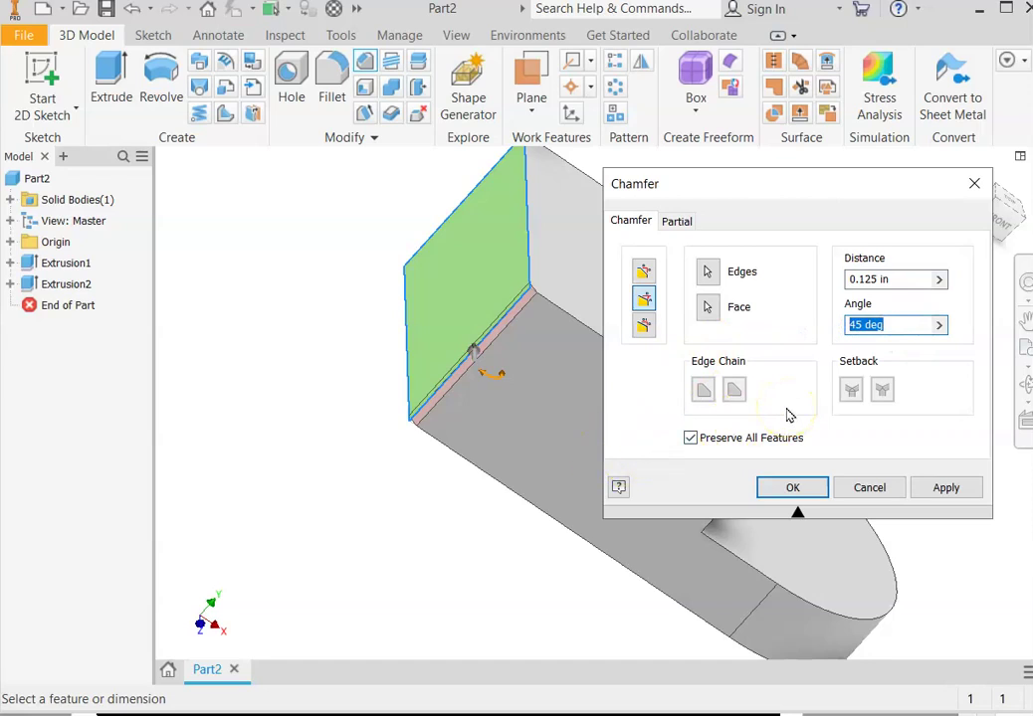
text(60)
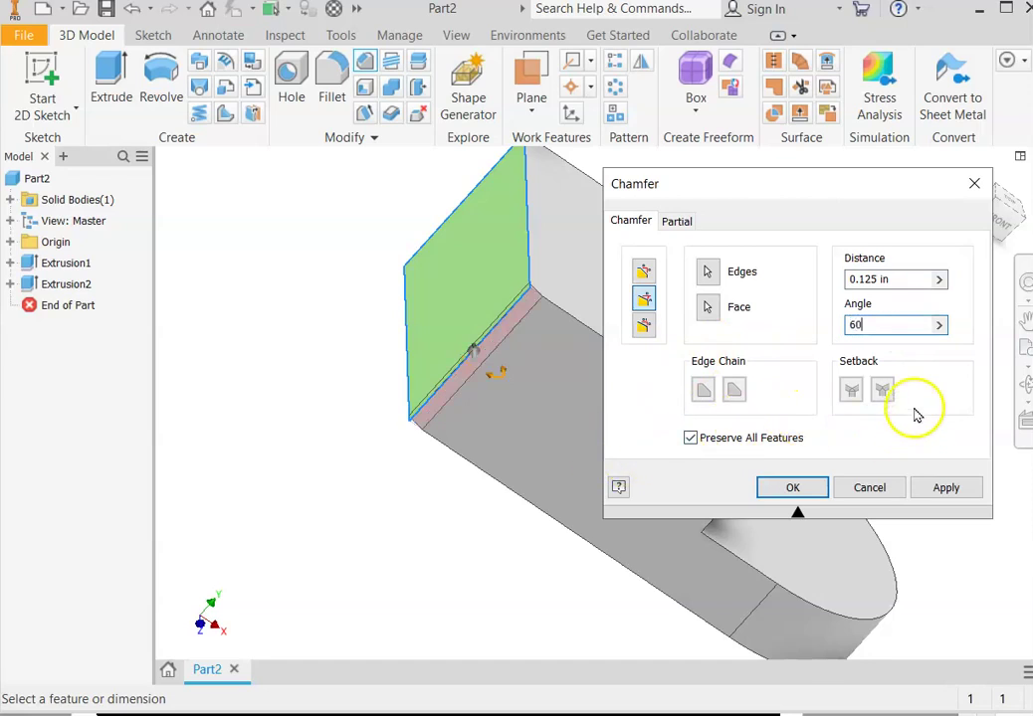
click(904, 280)
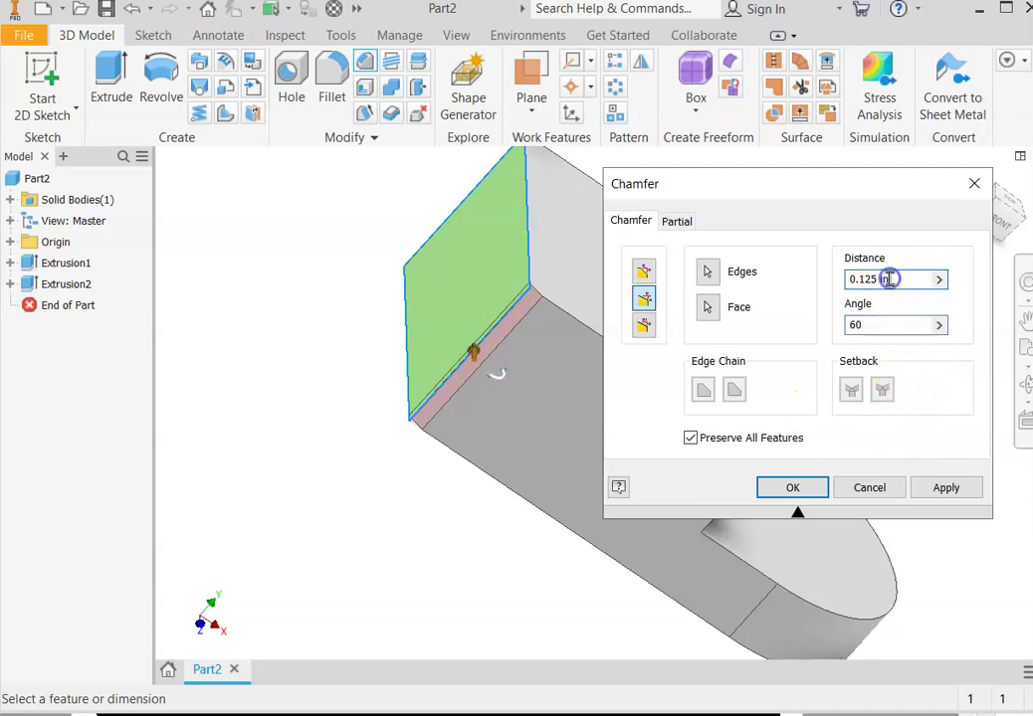
double_click(883, 280)
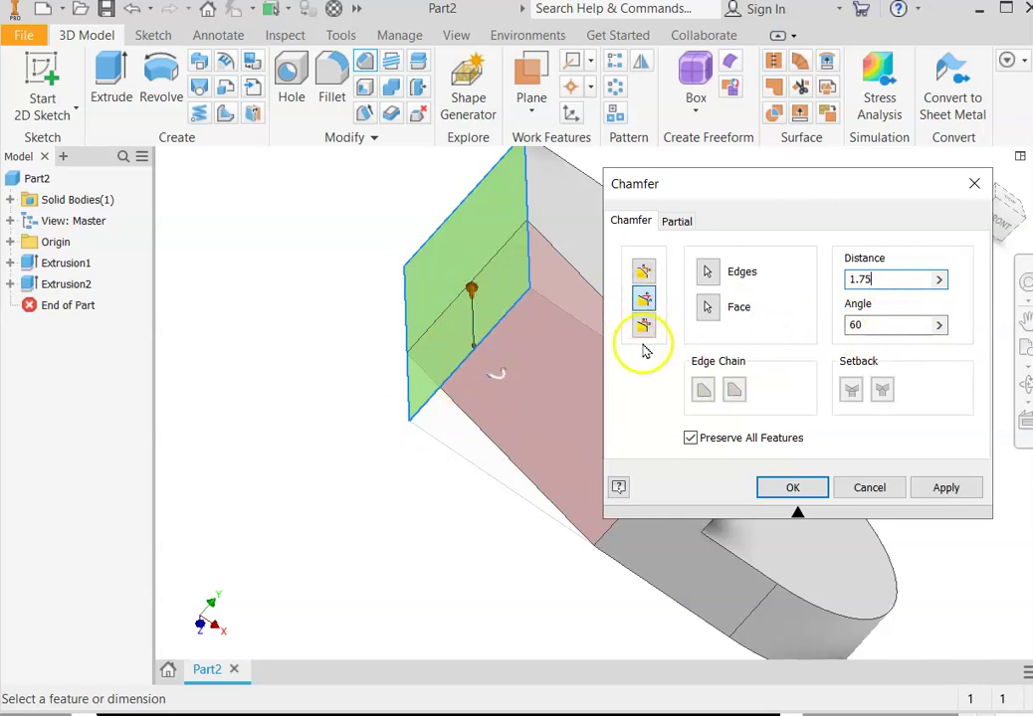
click(784, 487)
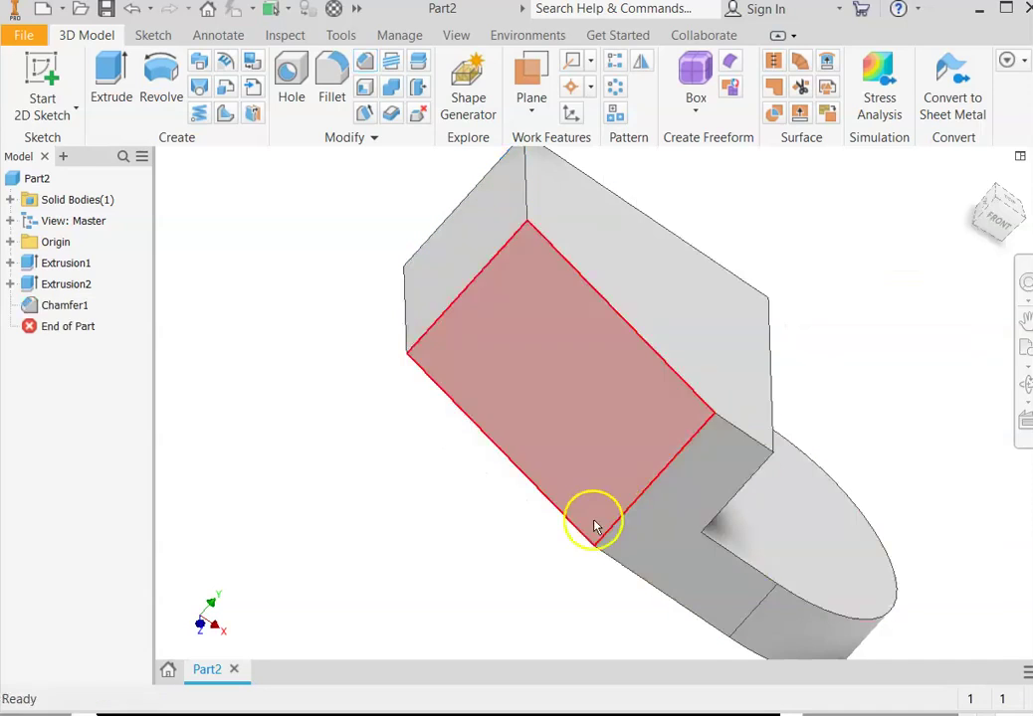
Add a 1 in equal-distance chamfer to the edge between the raised block's end face and top face
middle_drag(535, 513, 515, 560)
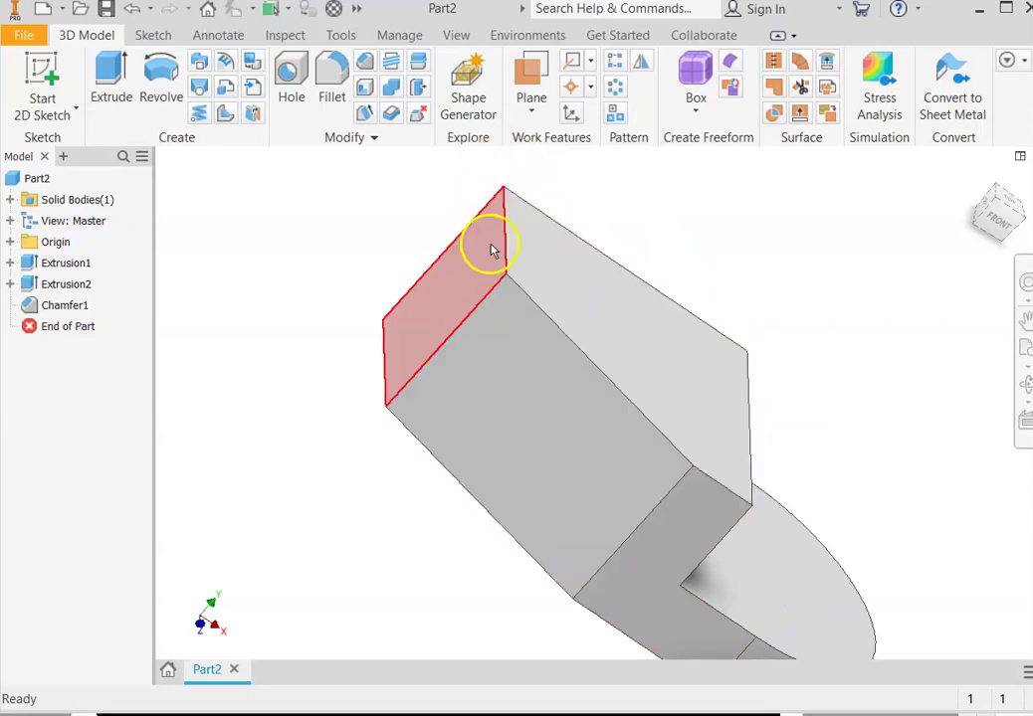
click(365, 67)
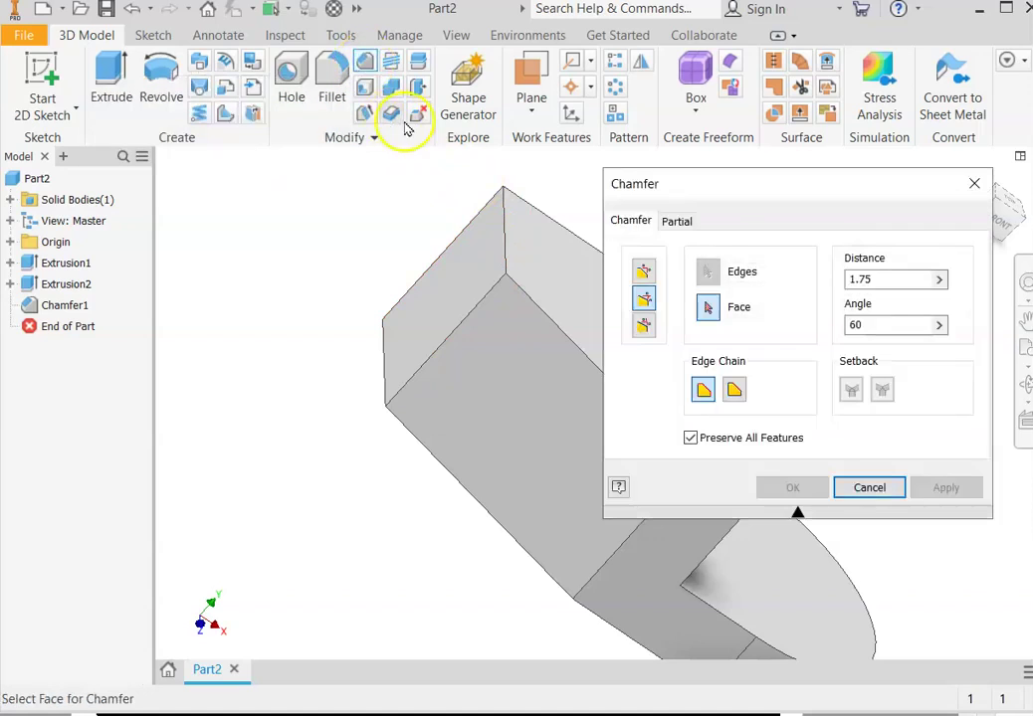
click(643, 274)
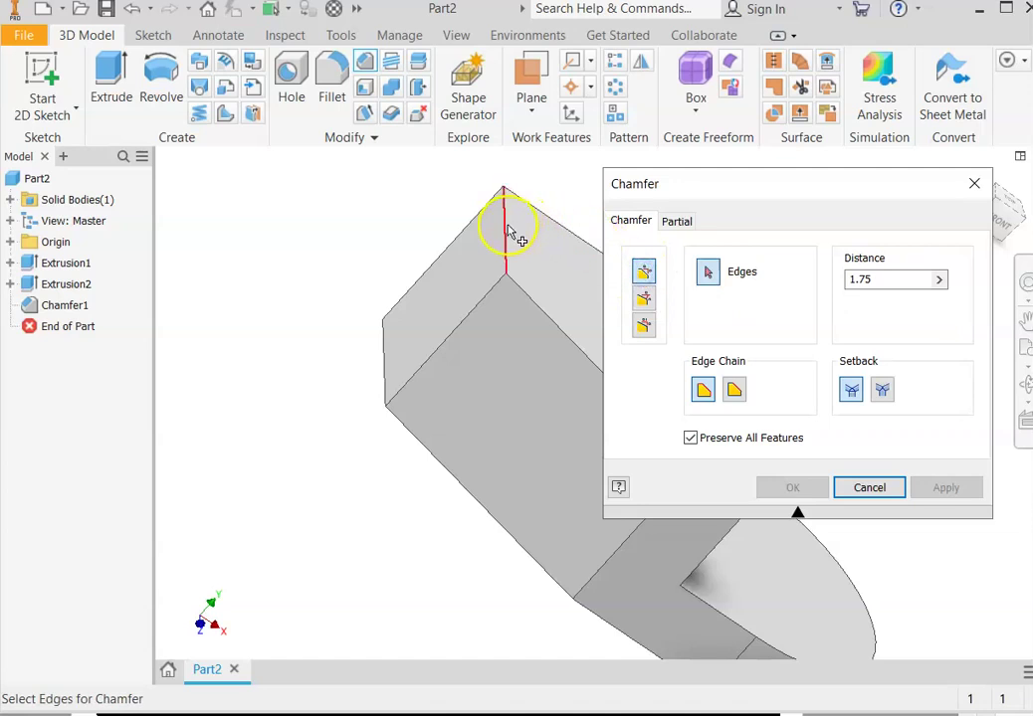
drag(880, 278, 861, 280)
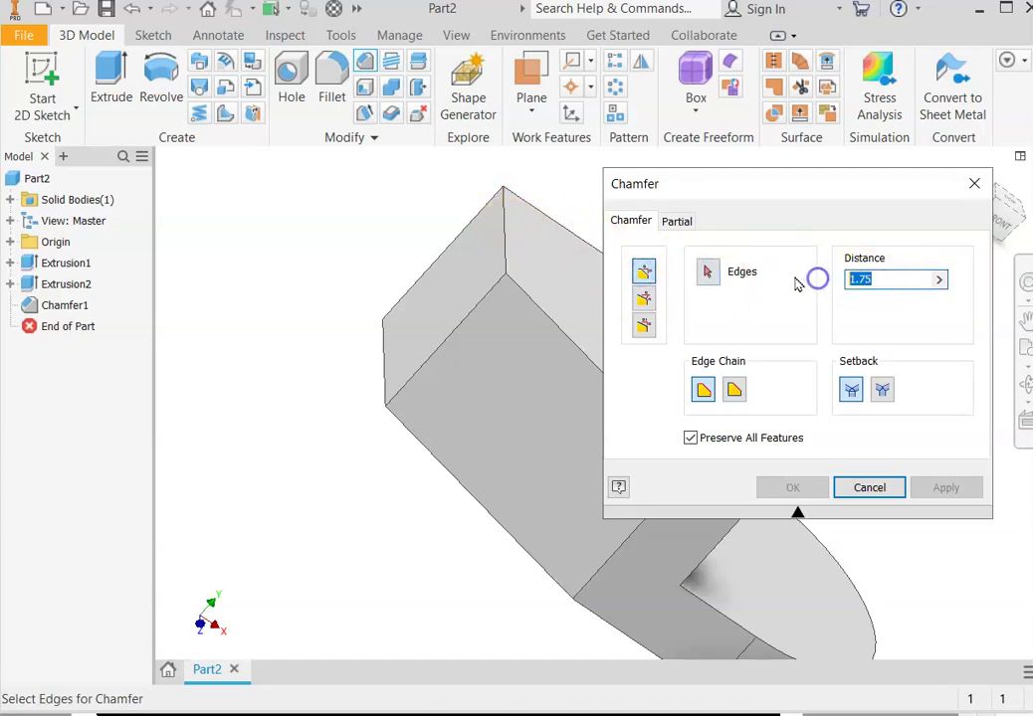
text(1)
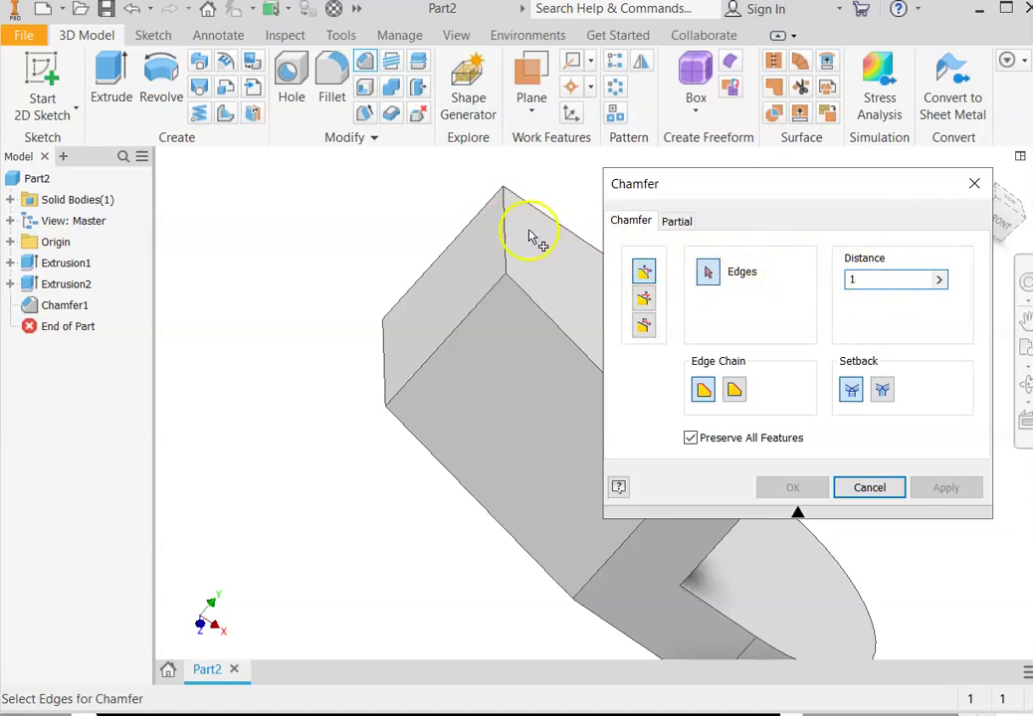
click(508, 246)
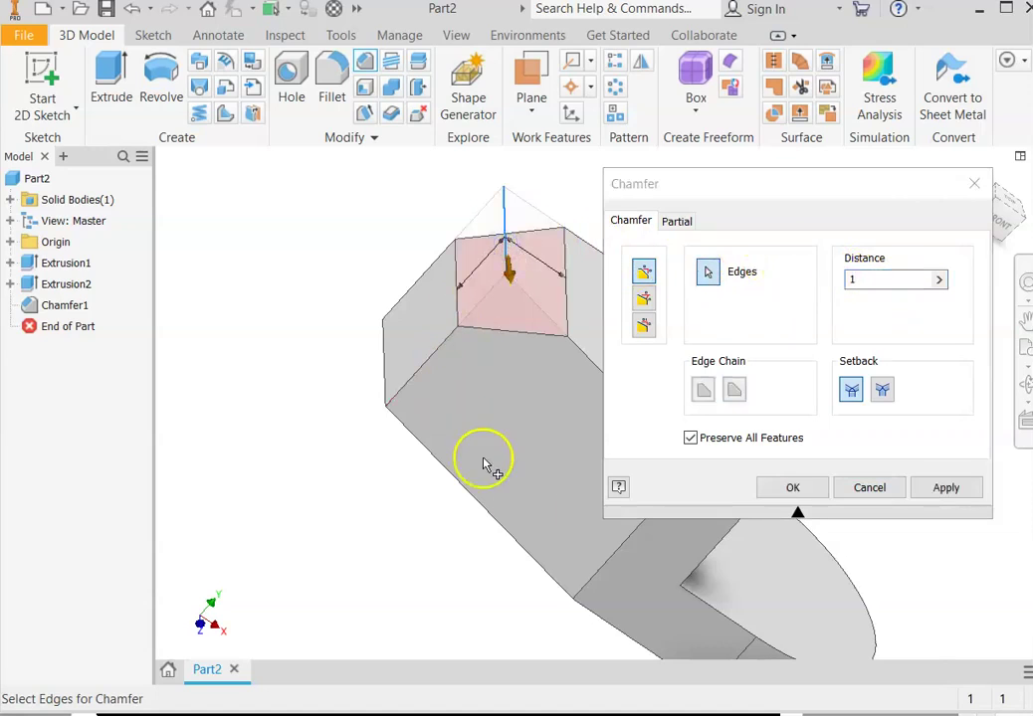
click(945, 490)
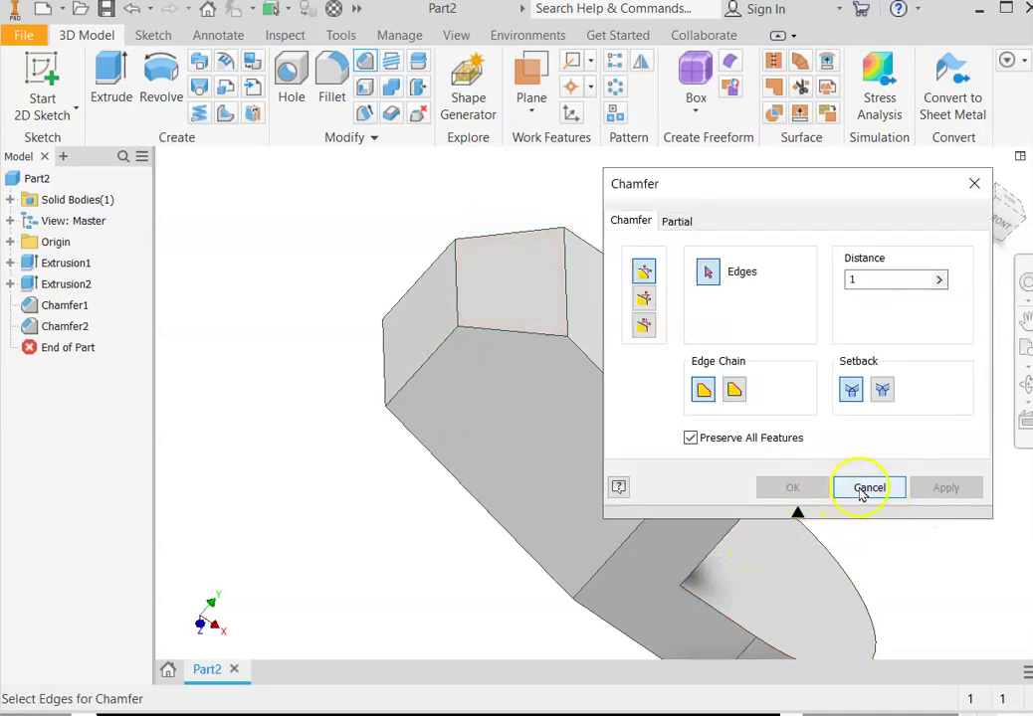
click(865, 488)
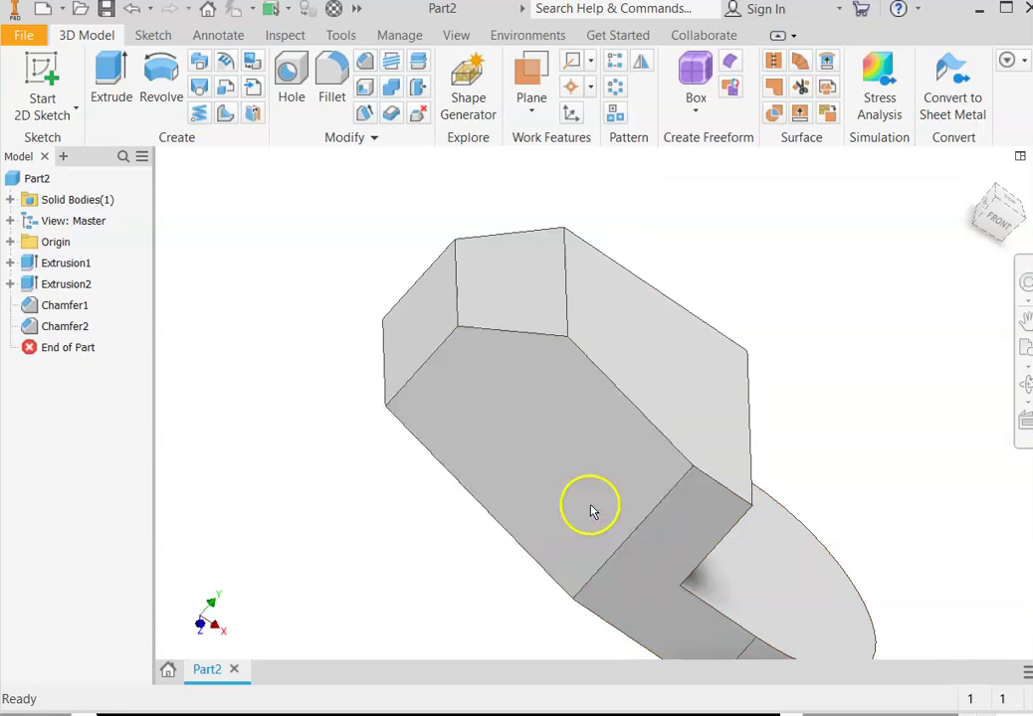
Start a sketch on the raised block's top face and draw a circle about 2.5 in in diameter at the midpoint of its edge above the step
middle_drag(590, 511, 528, 384)
scroll(526, 376, down, 3)
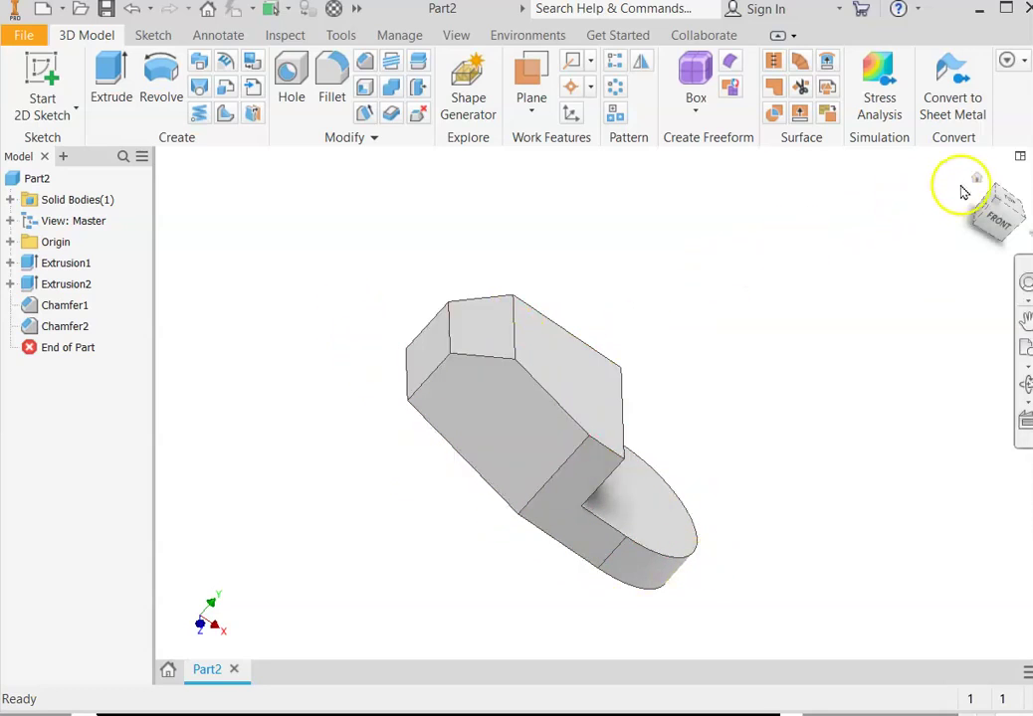
click(975, 181)
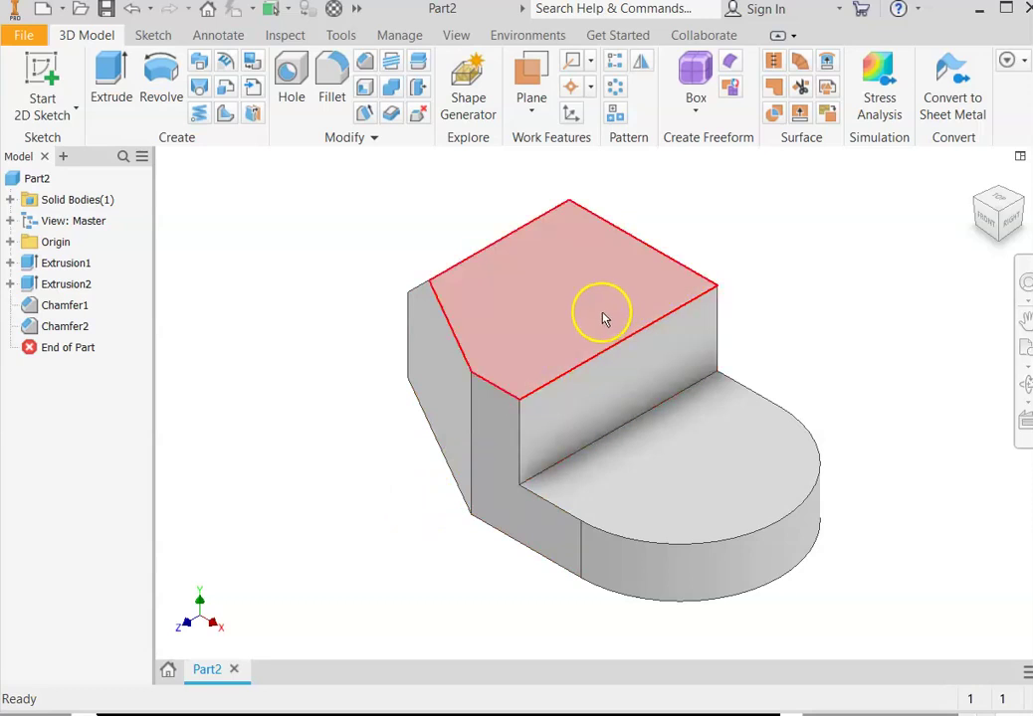
click(602, 316)
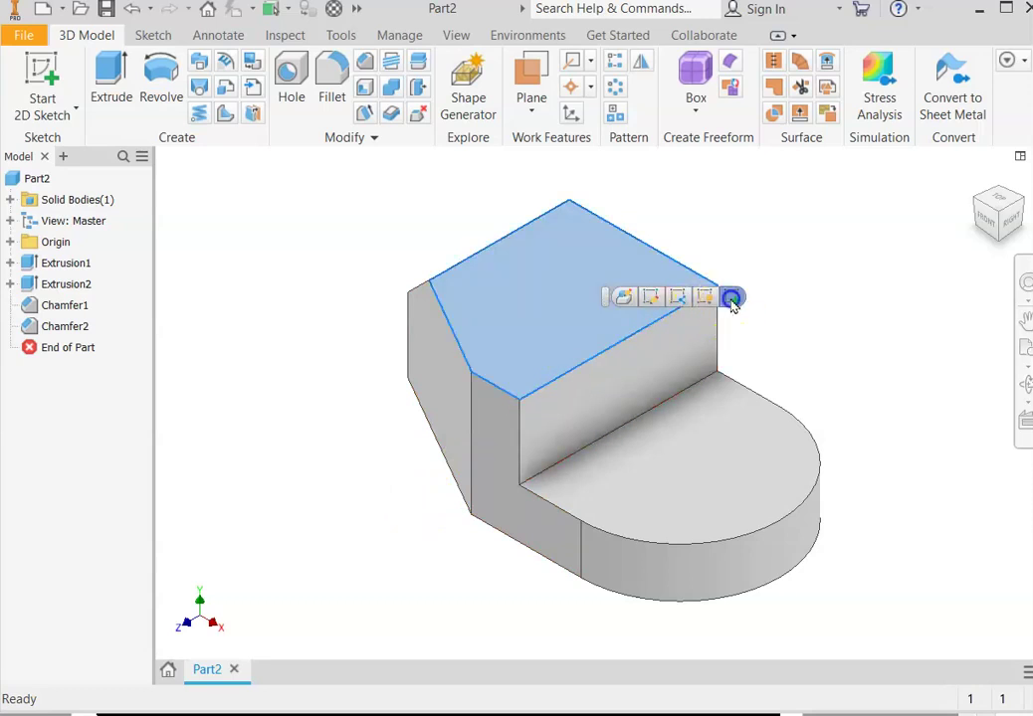
click(730, 300)
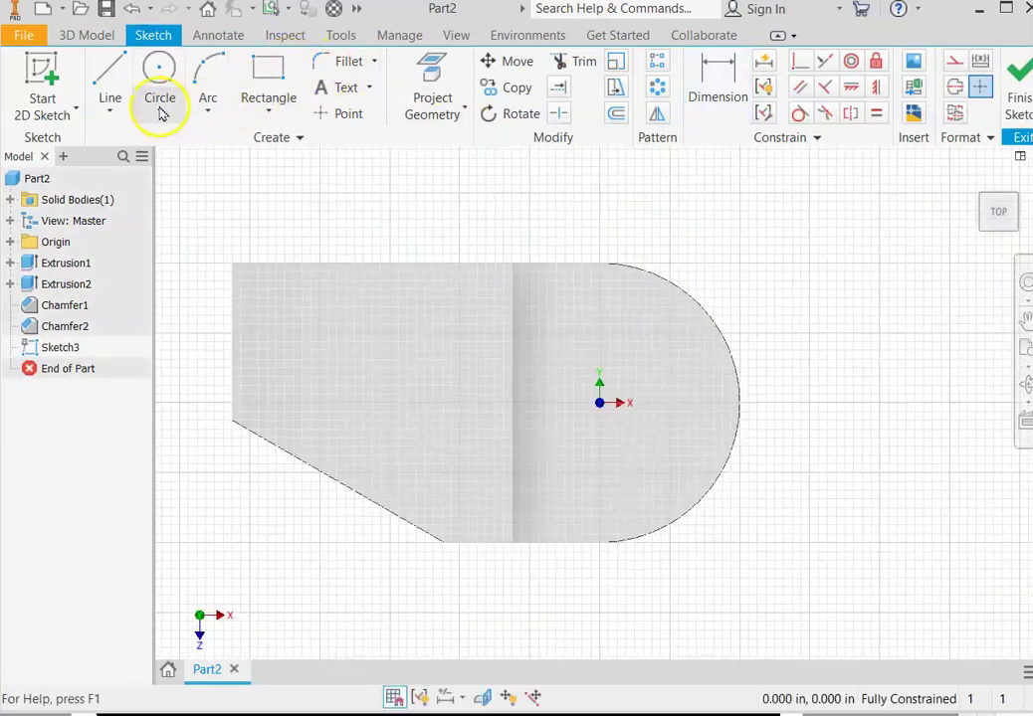
click(159, 108)
click(90, 156)
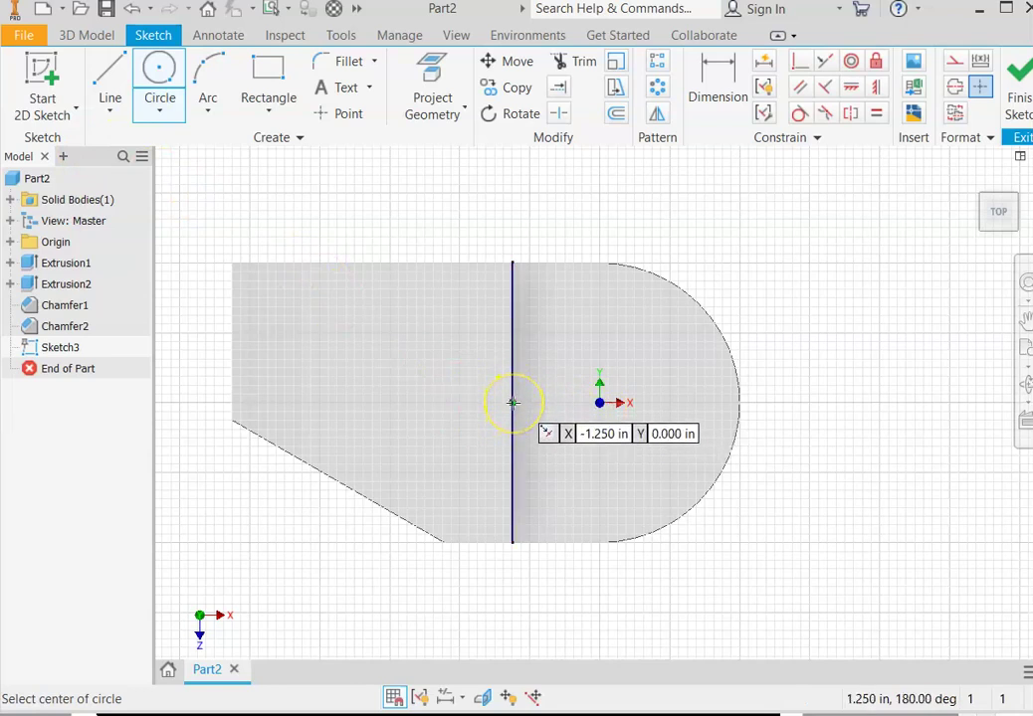
click(512, 403)
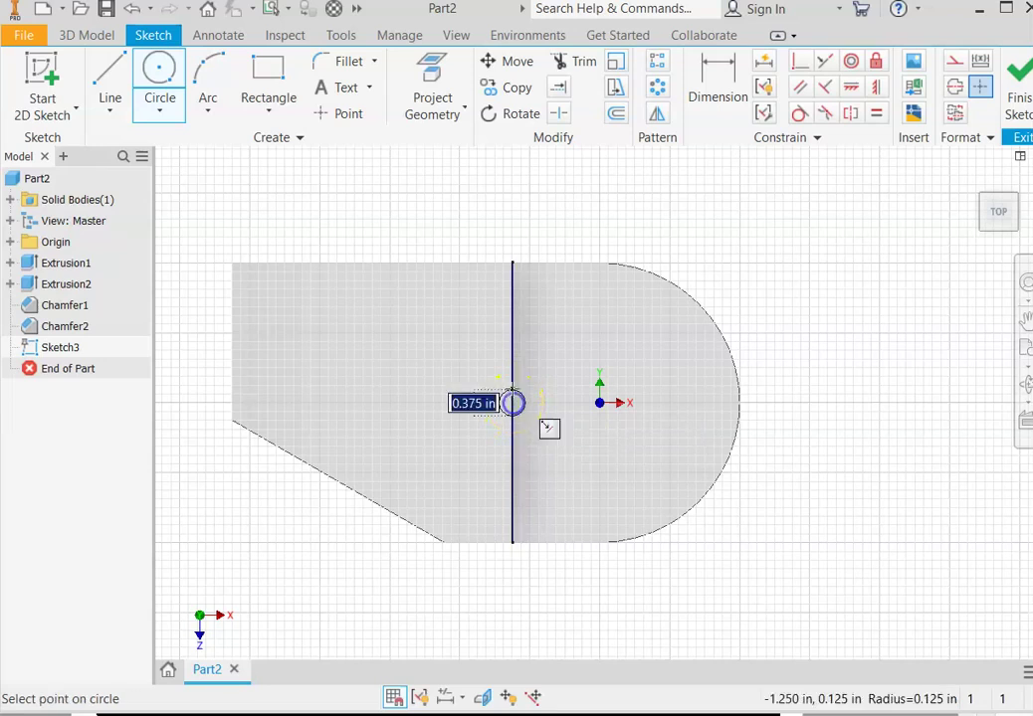
click(509, 317)
key(Escape)
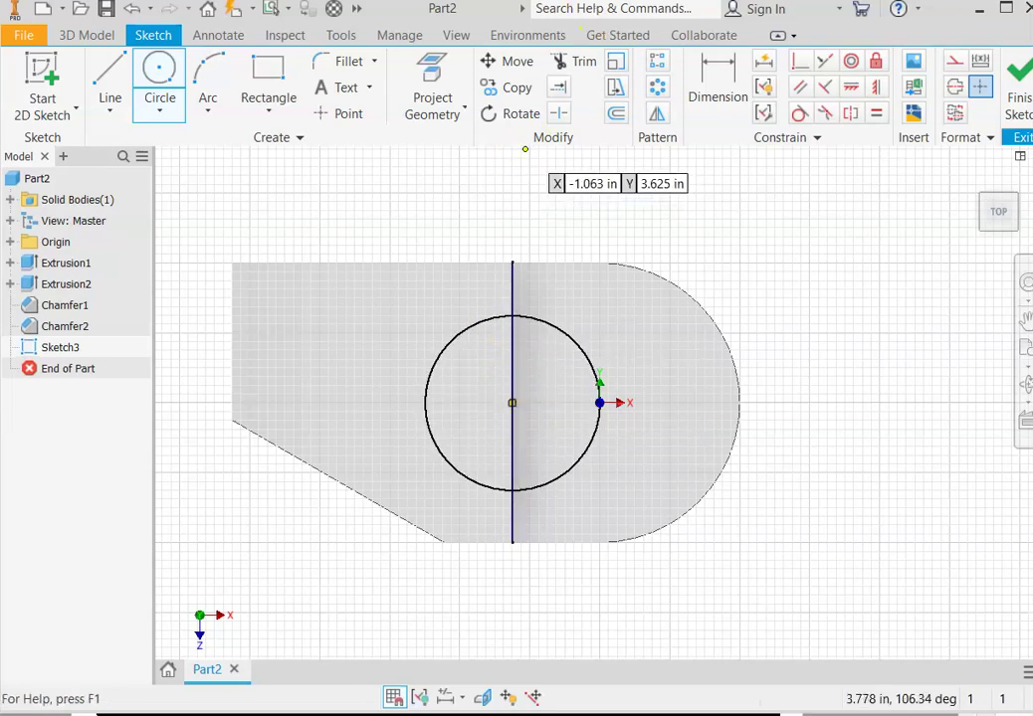
Dimension the circle's diameter as 2.5 in
key(d)
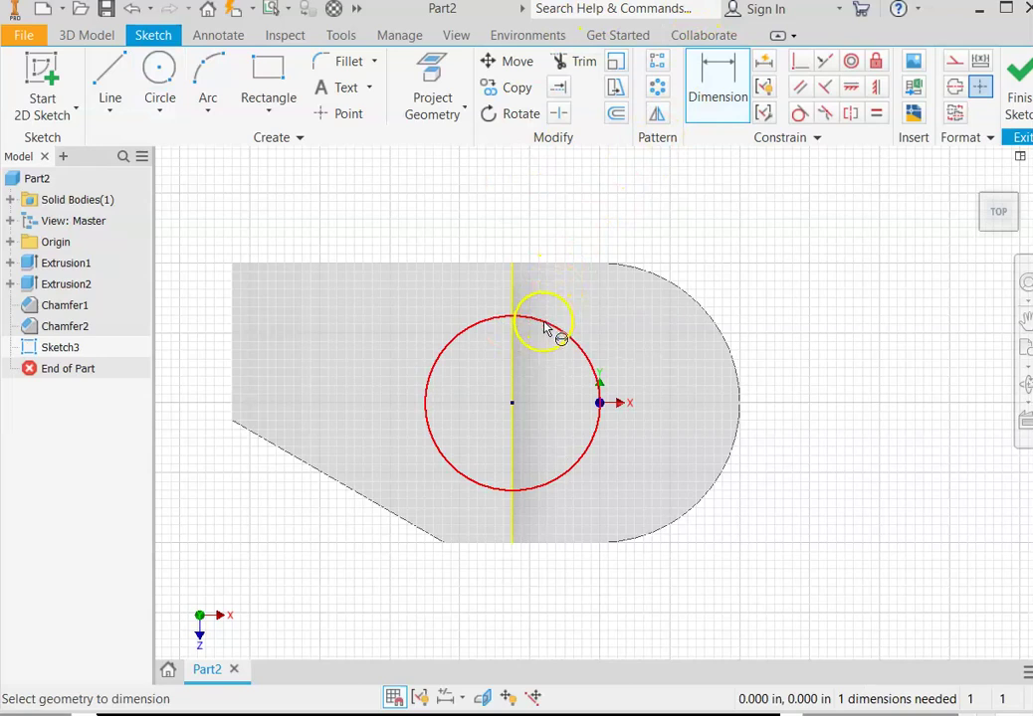
click(545, 321)
click(609, 184)
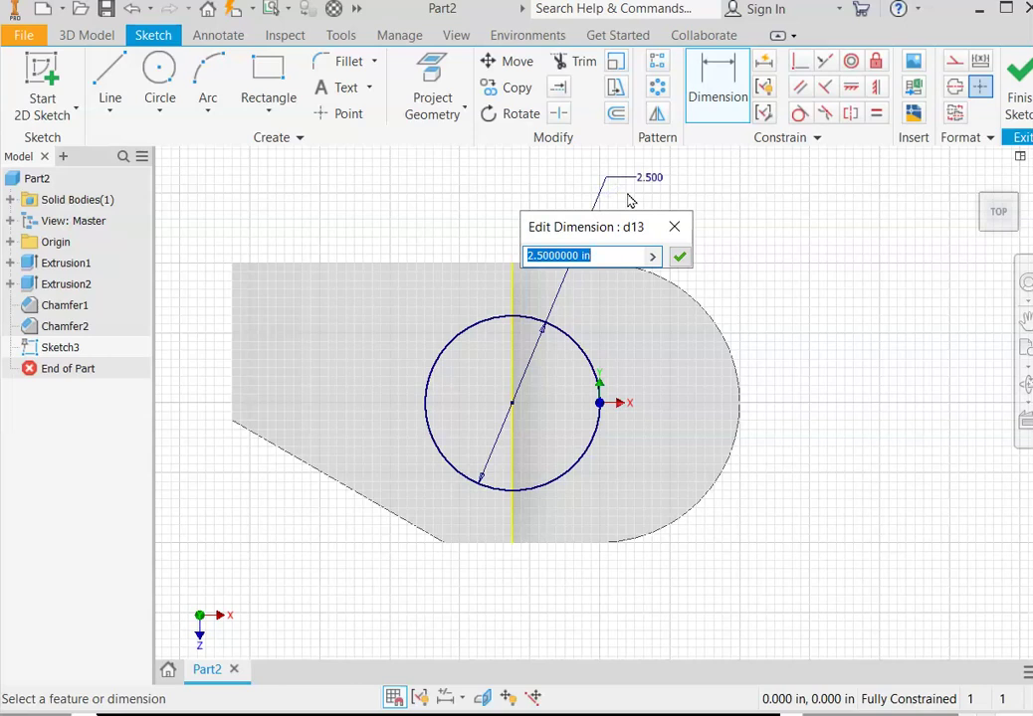
text(2.5)
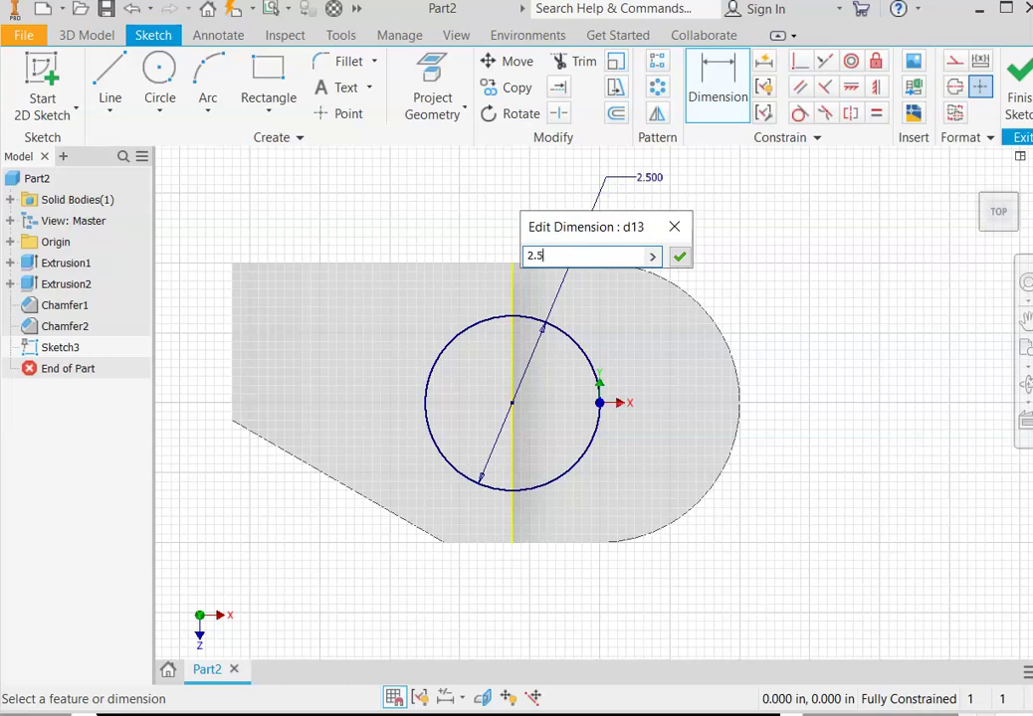
click(681, 258)
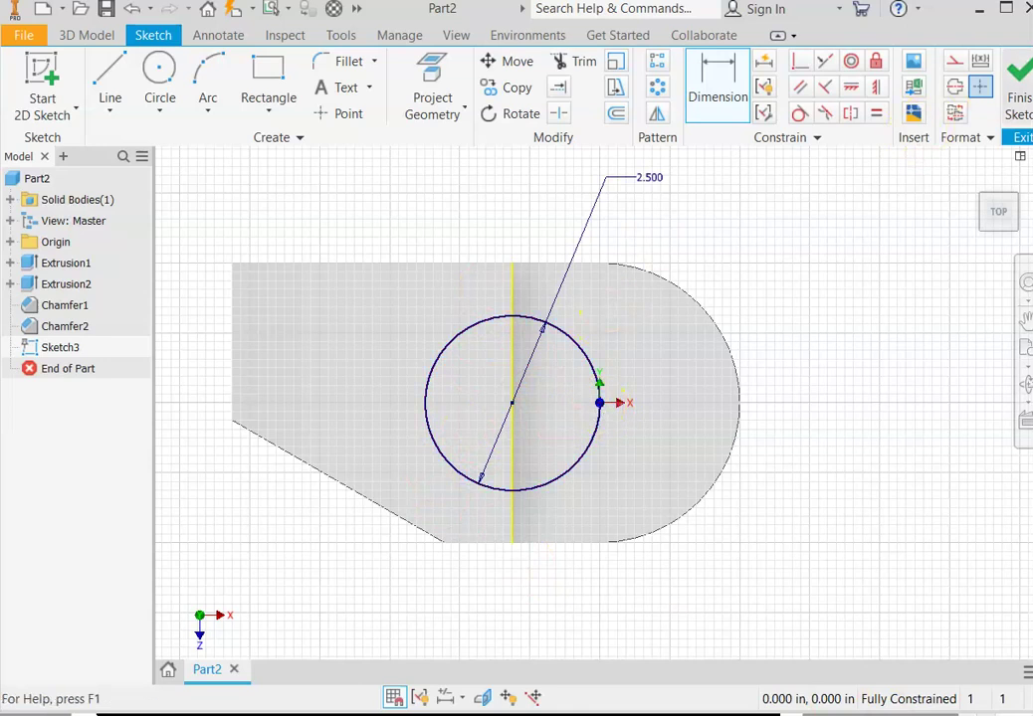
Finish the sketch and cut both halves of the 2.5 in circle 0.75 in deep down into the raised block
click(1021, 90)
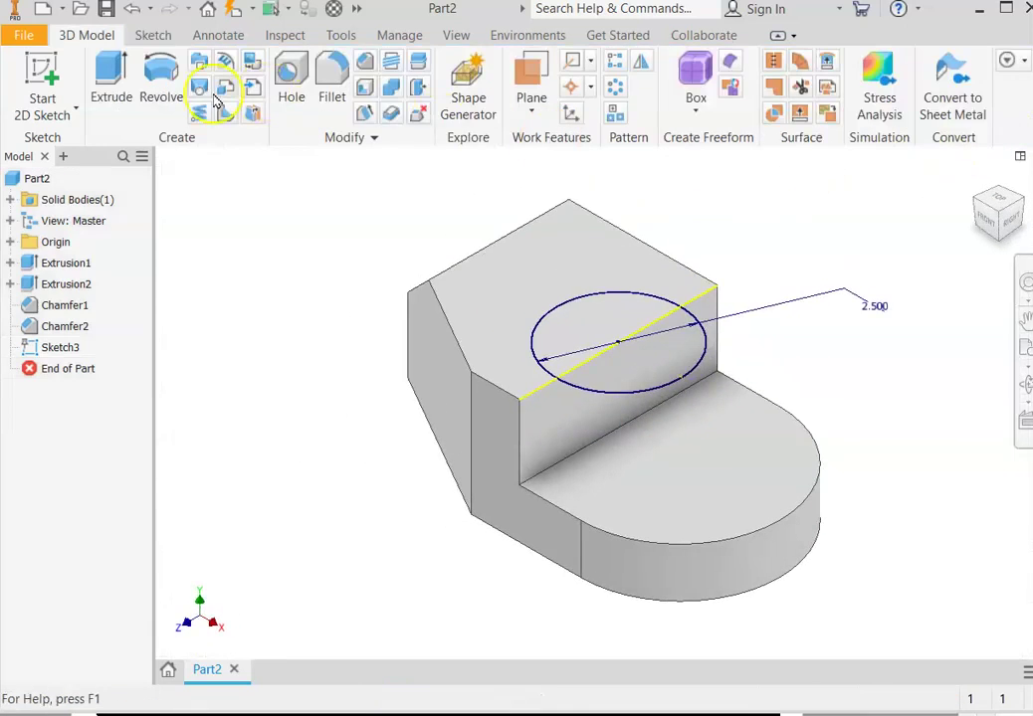
click(112, 86)
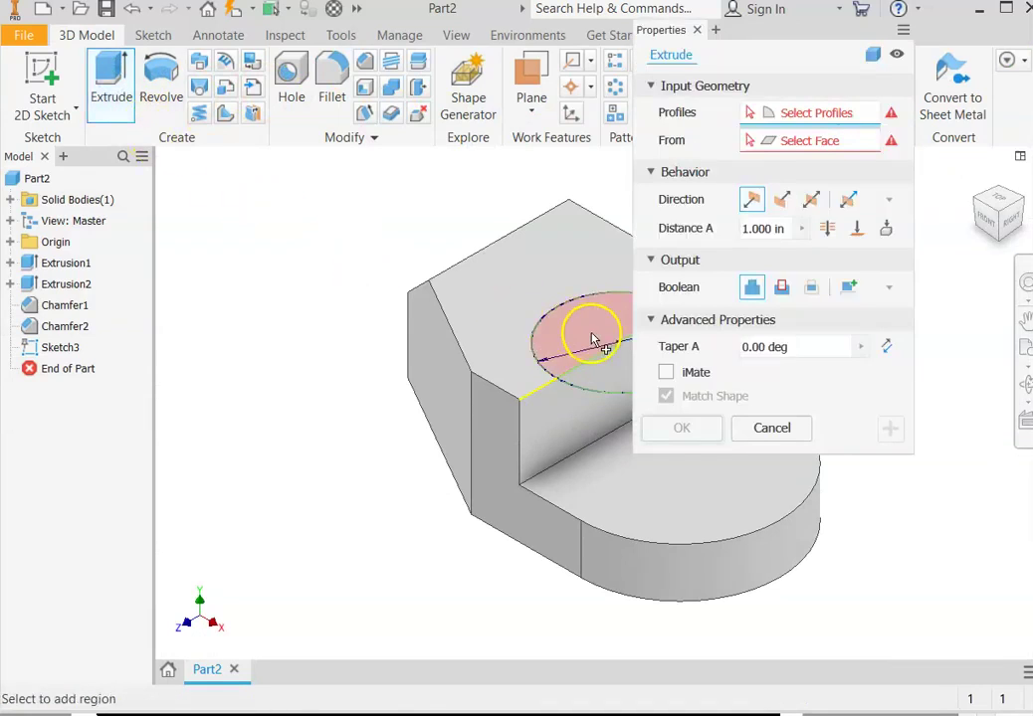
click(591, 338)
click(590, 363)
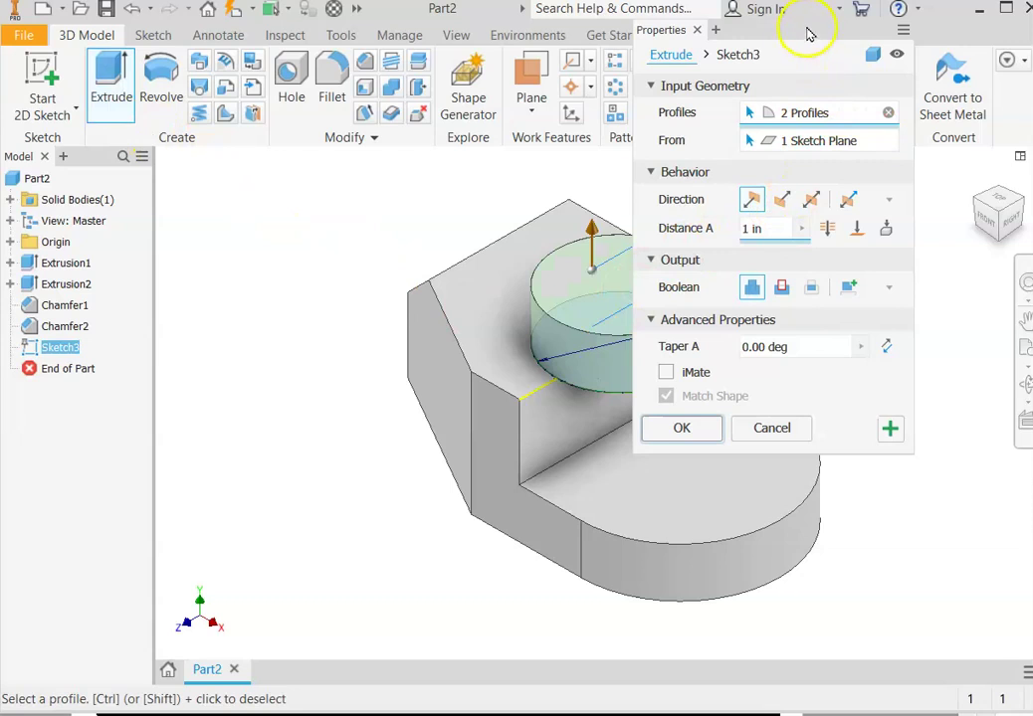
drag(808, 32, 391, 134)
click(365, 306)
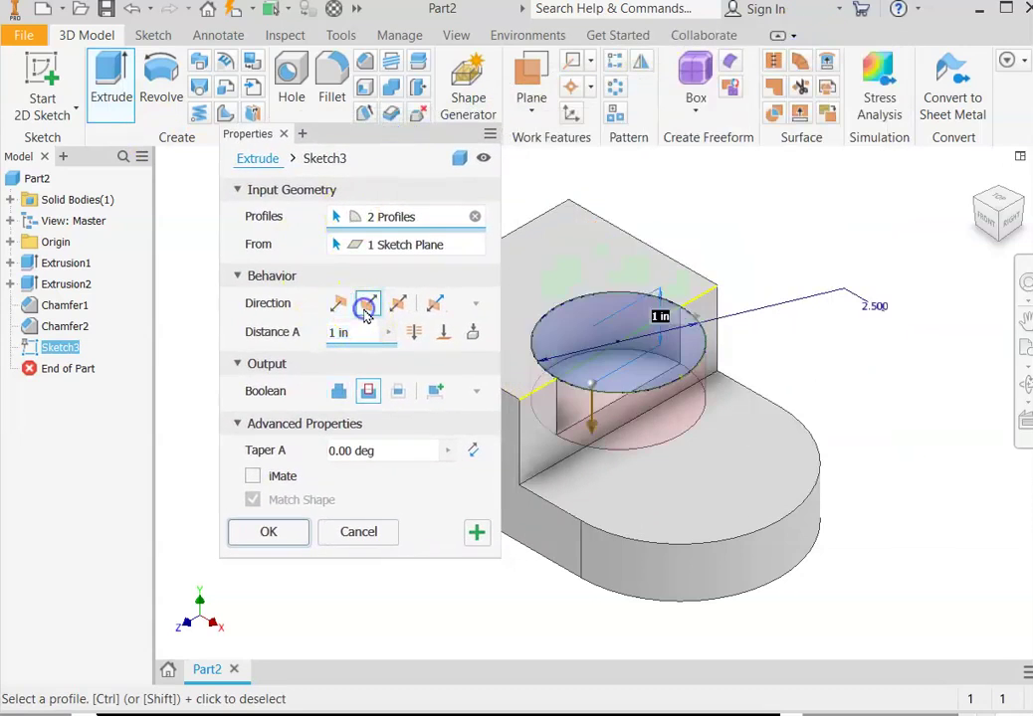
click(339, 391)
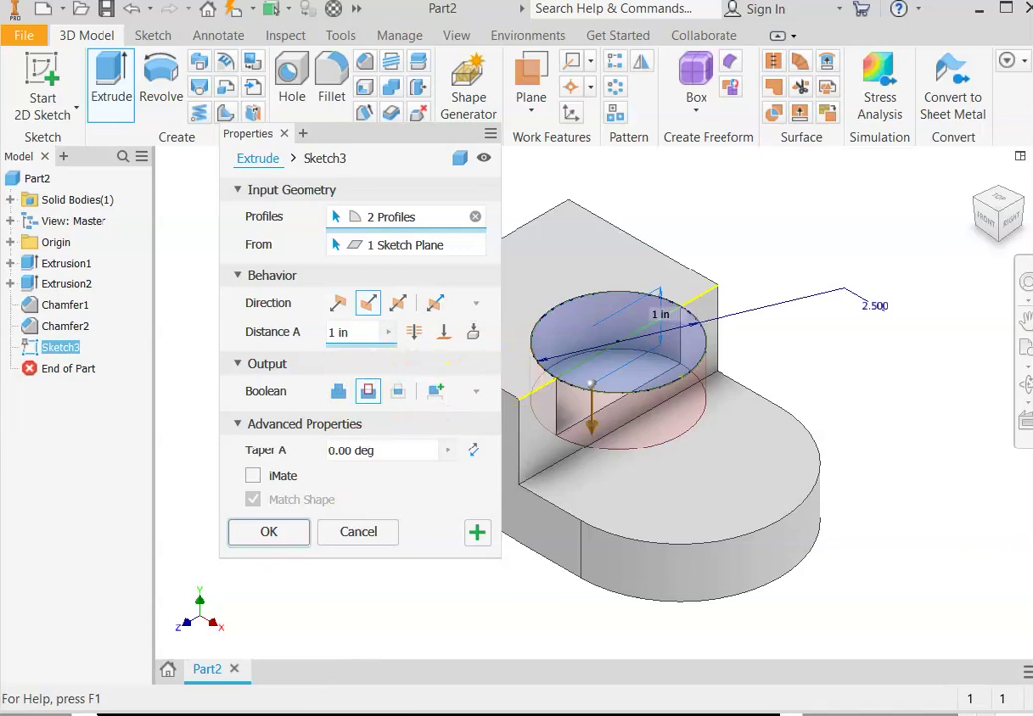
key(alt+Tab)
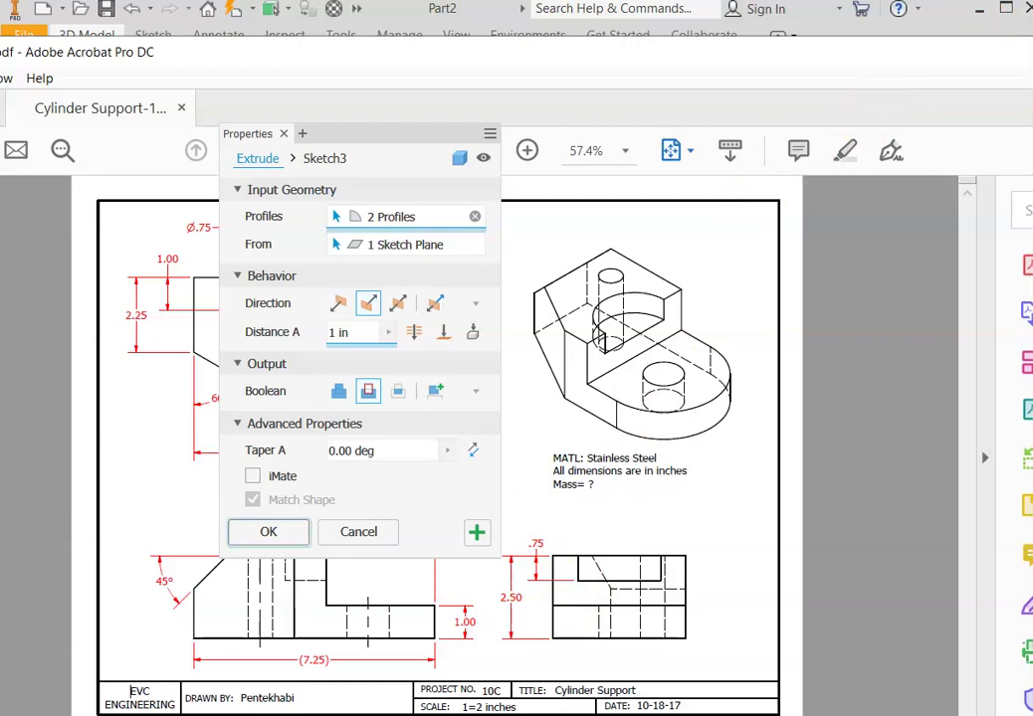
key(alt+Tab)
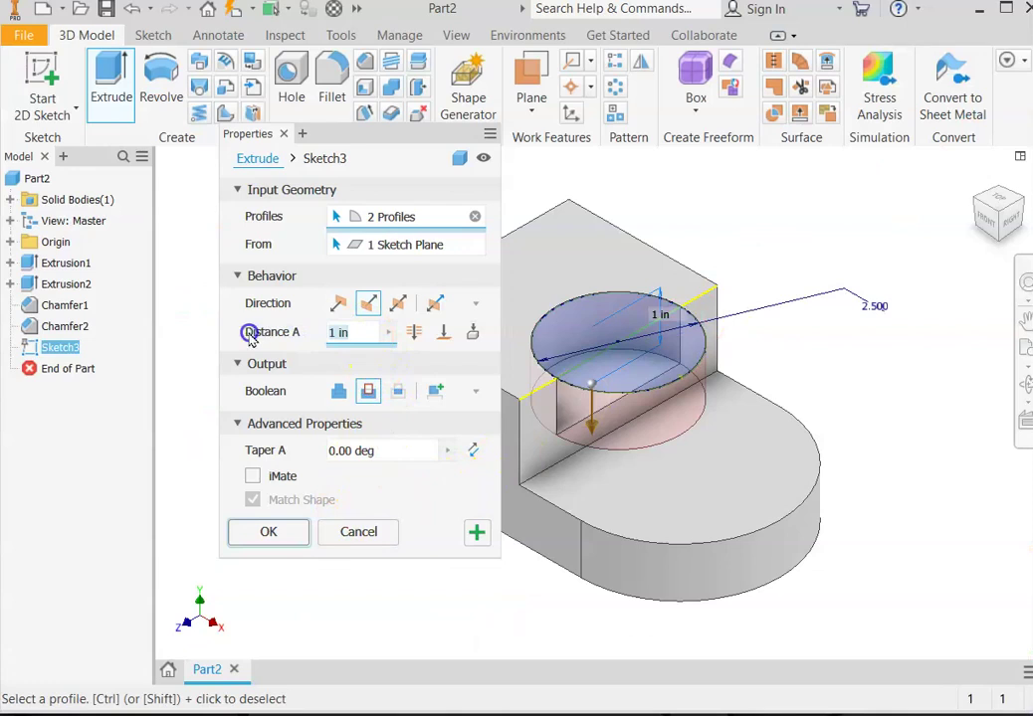
text(.7)
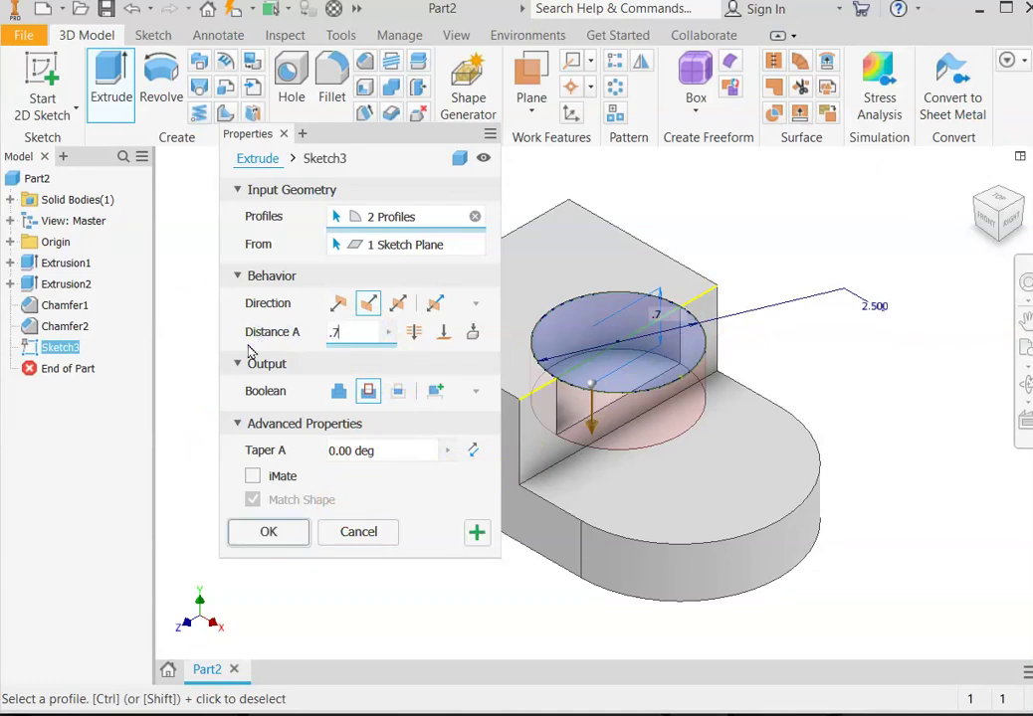
text(5)
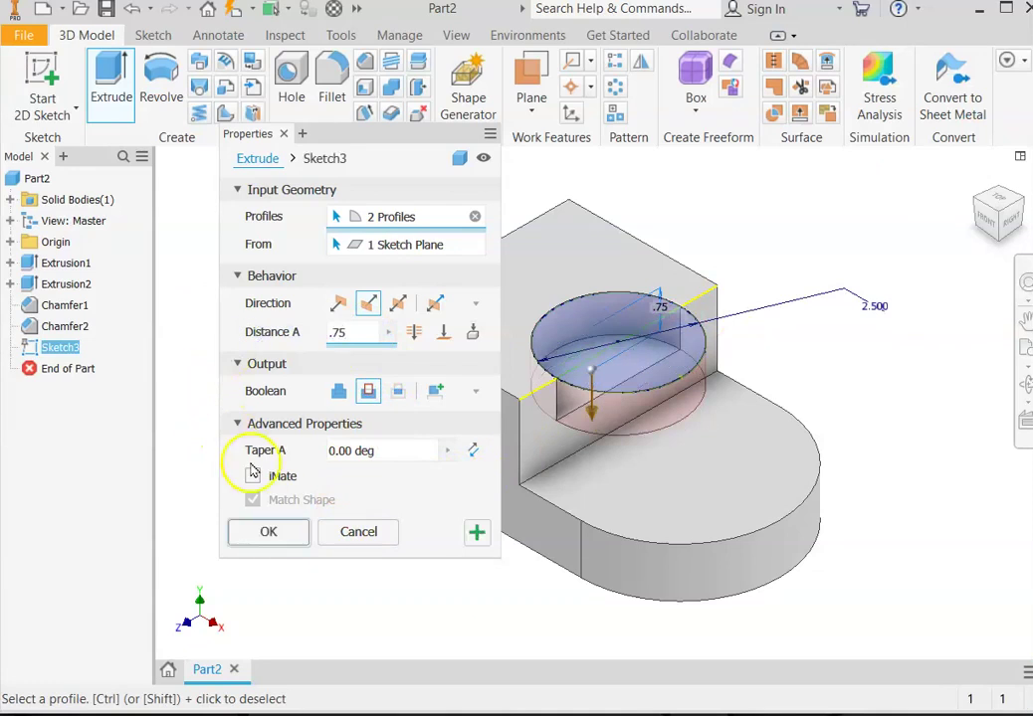
click(267, 530)
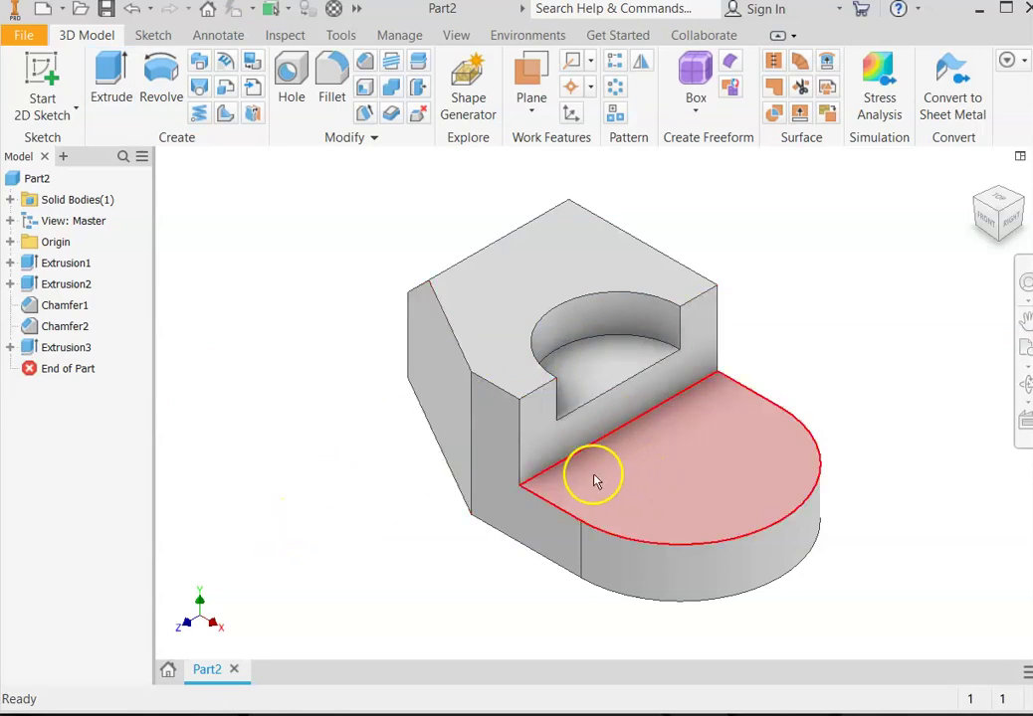
Check the two holes' diameters and positions in the Cylinder Support PDF drawing and return to the Inventor model
click(526, 488)
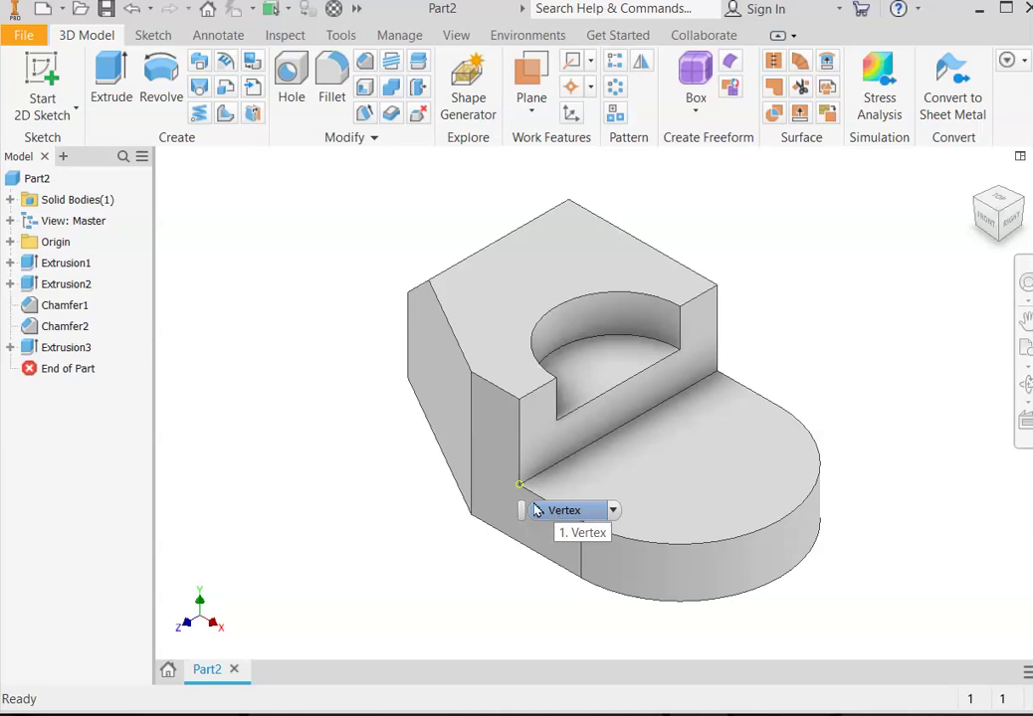
click(582, 244)
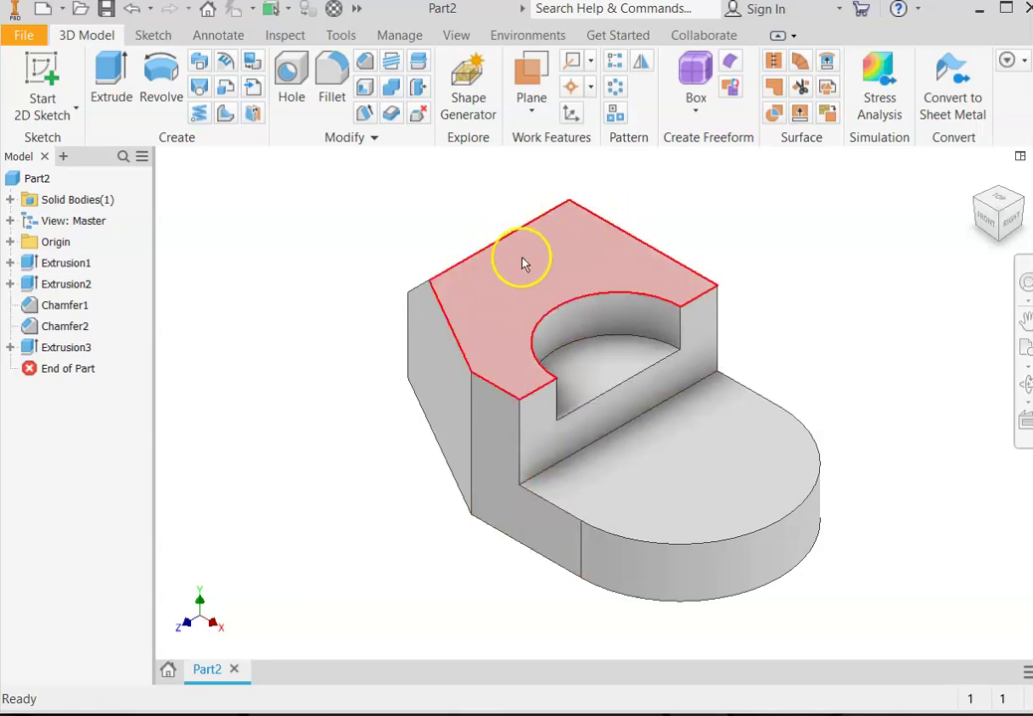
key(alt+Tab)
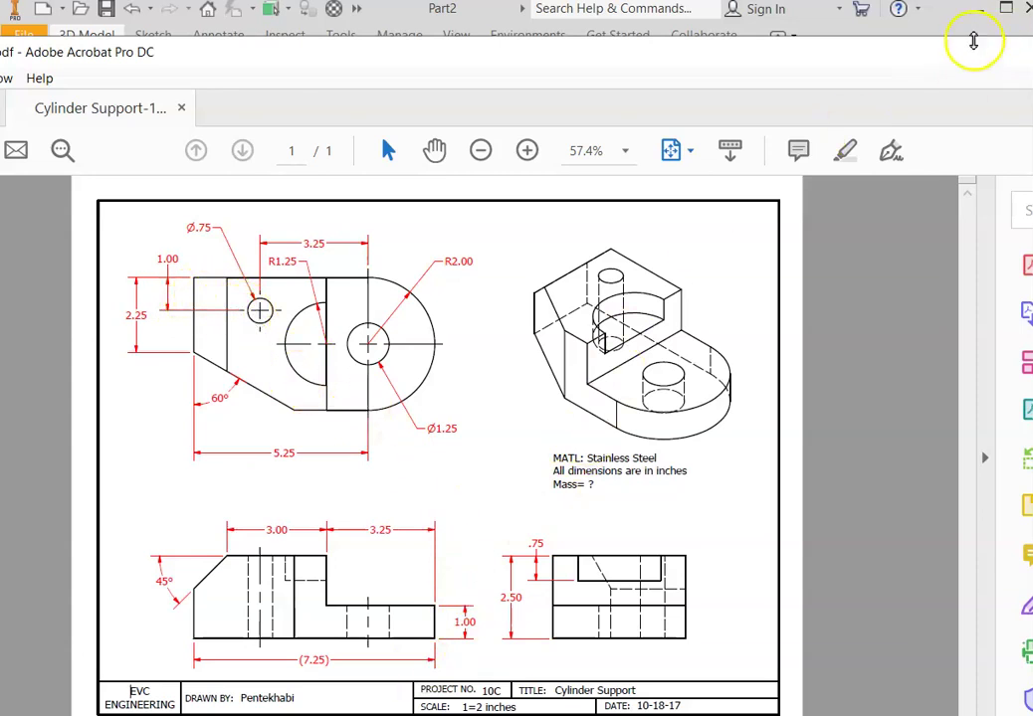
click(982, 12)
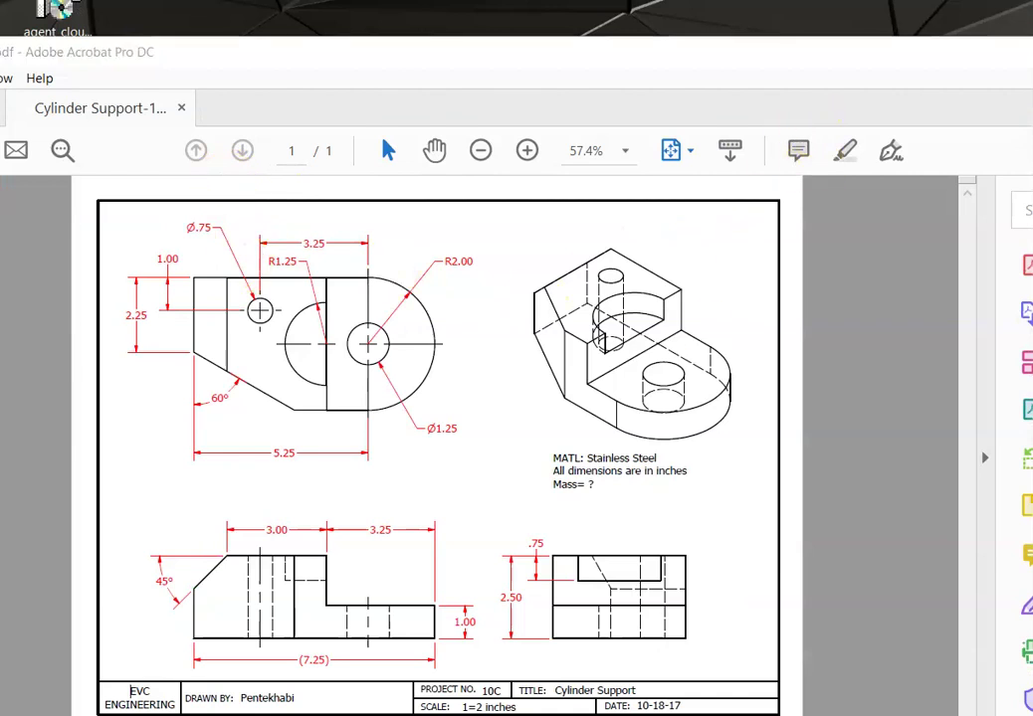
key(alt+Tab)
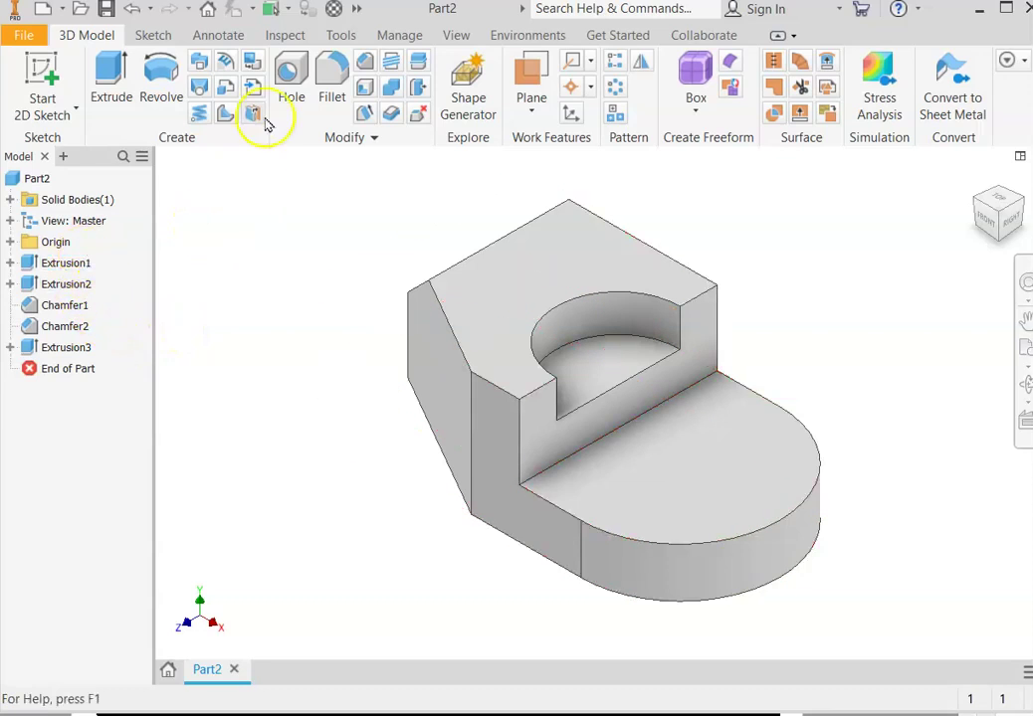
Place a simple through-all hole with no seat on the raised block's top face, 1 in from its long straight side edge
click(292, 82)
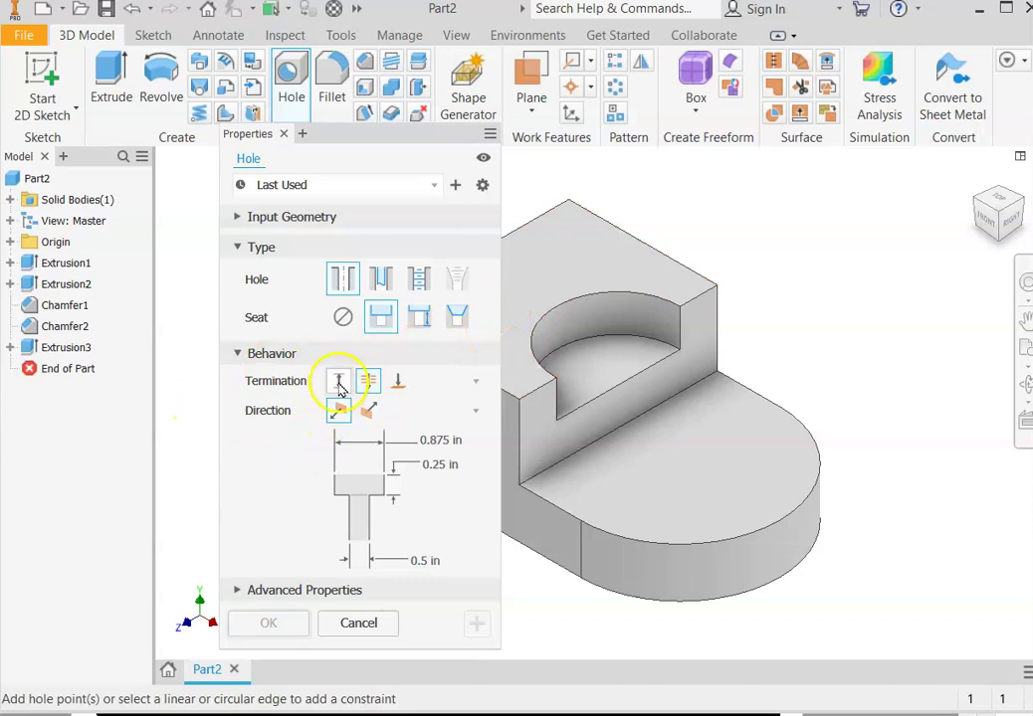
click(342, 318)
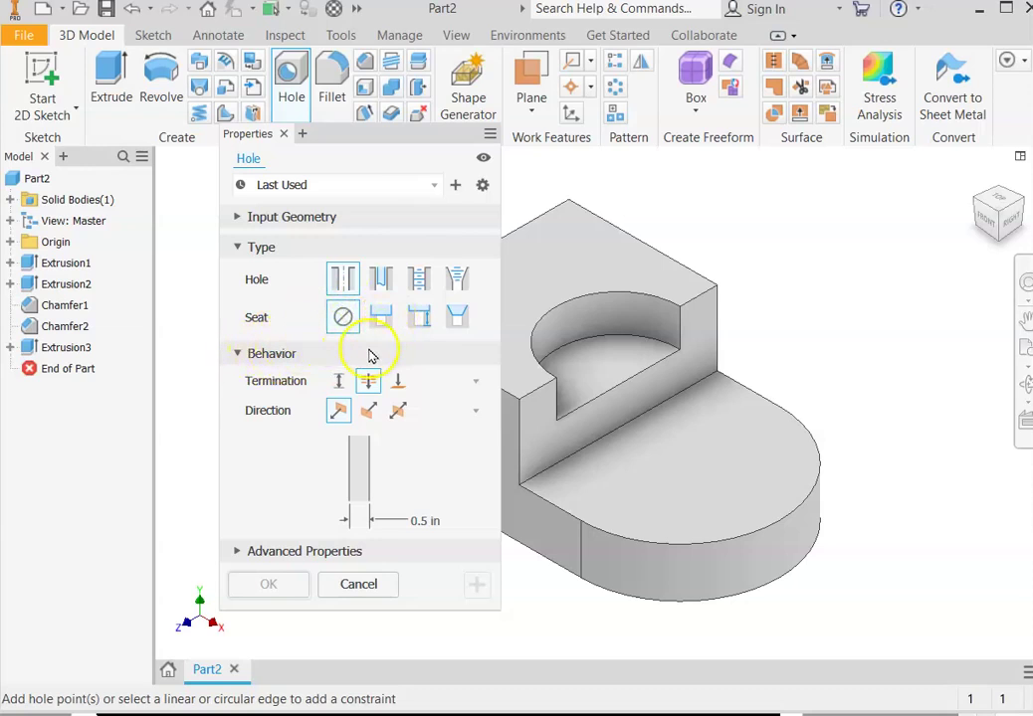
click(576, 258)
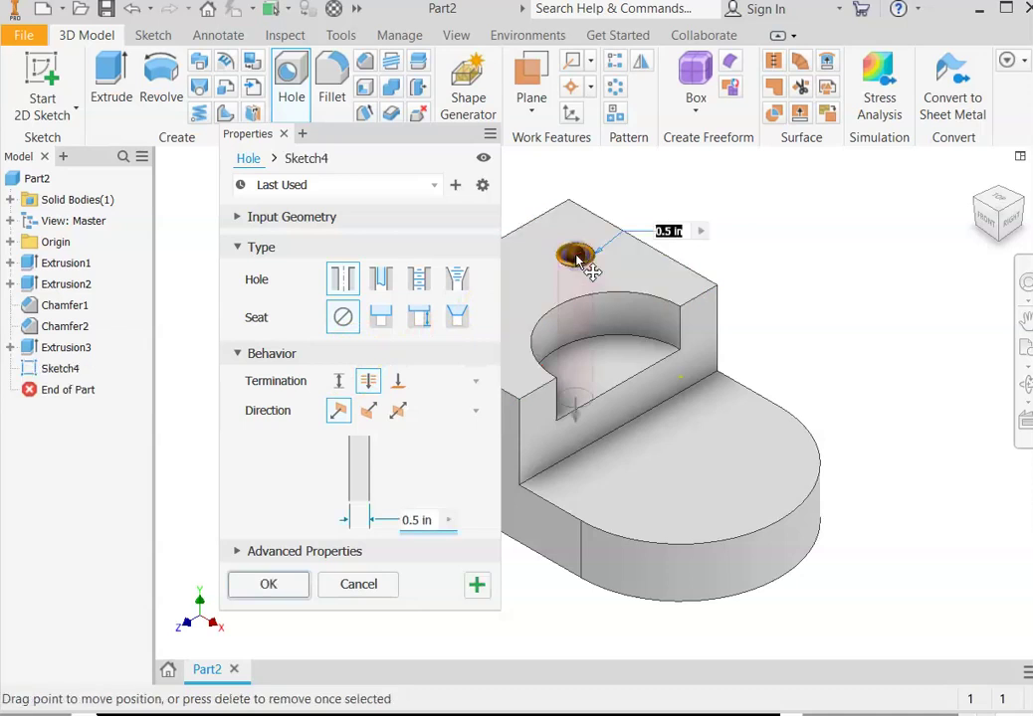
click(620, 232)
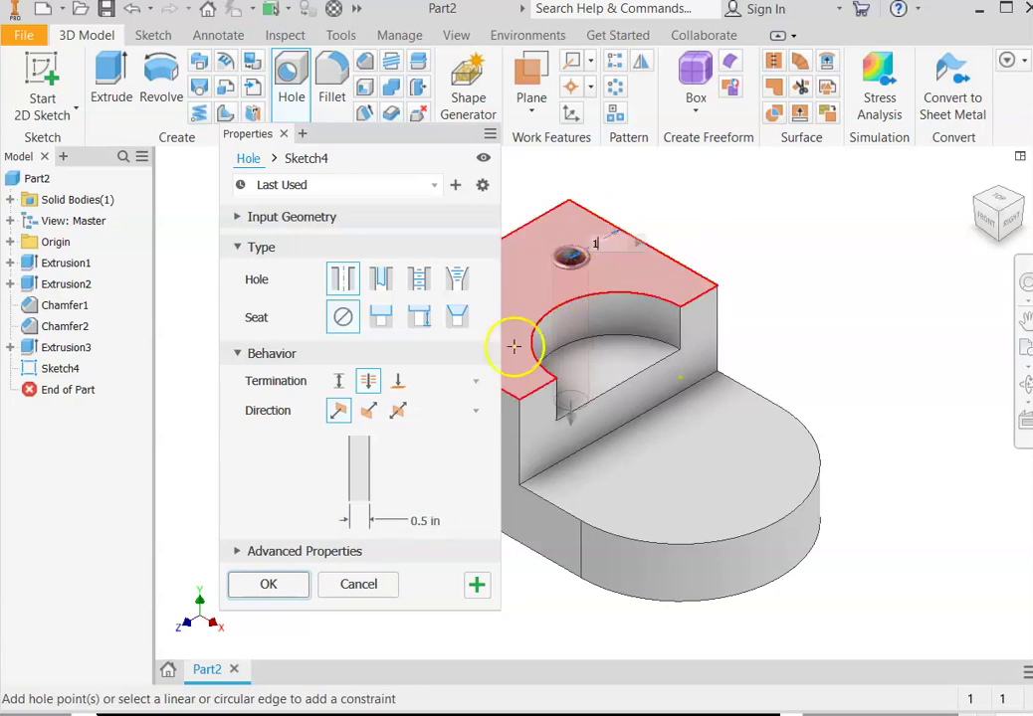
Set the diameter of the hole on the raised block to 0.75 in
click(430, 522)
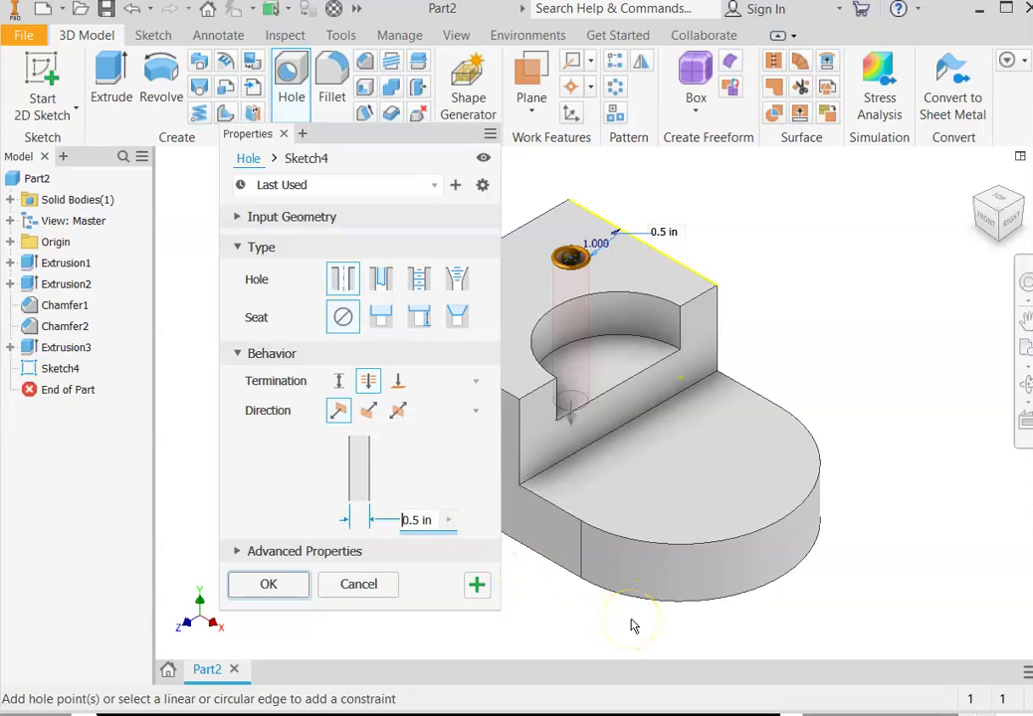
key(Delete)
key(Delete)
key(Delete)
key(Delete)
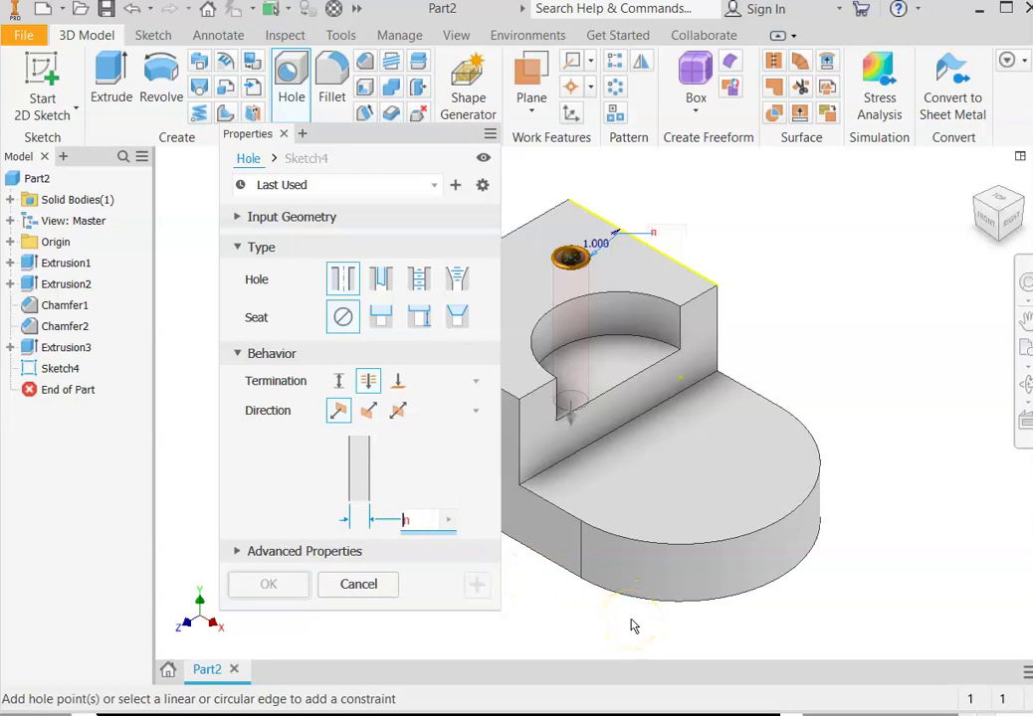
text(.7)
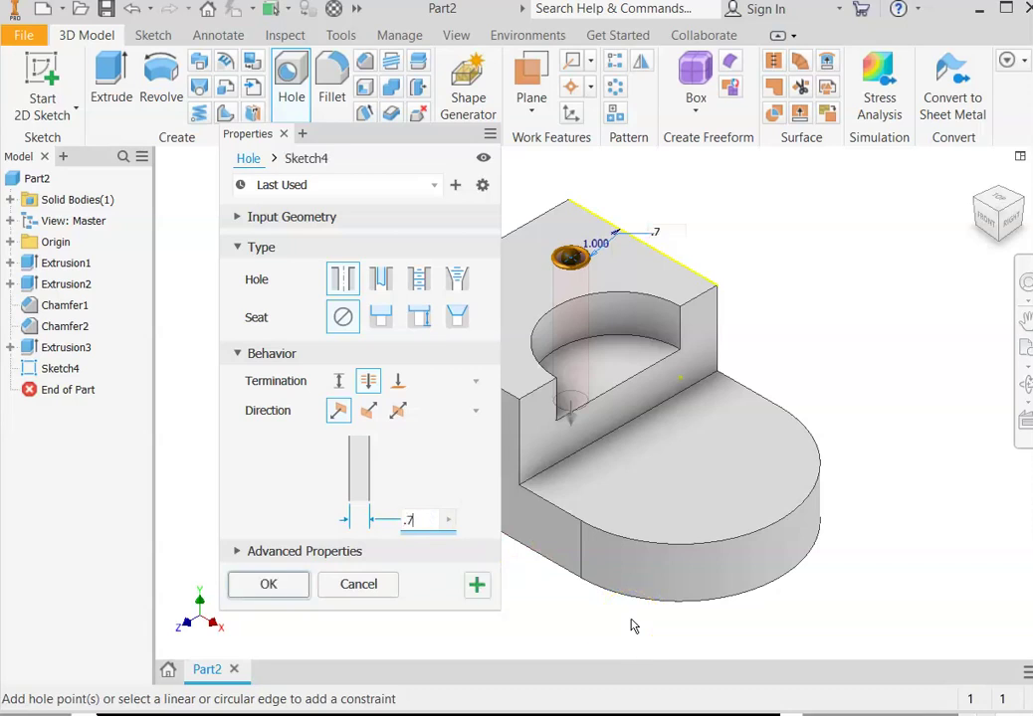
text(5)
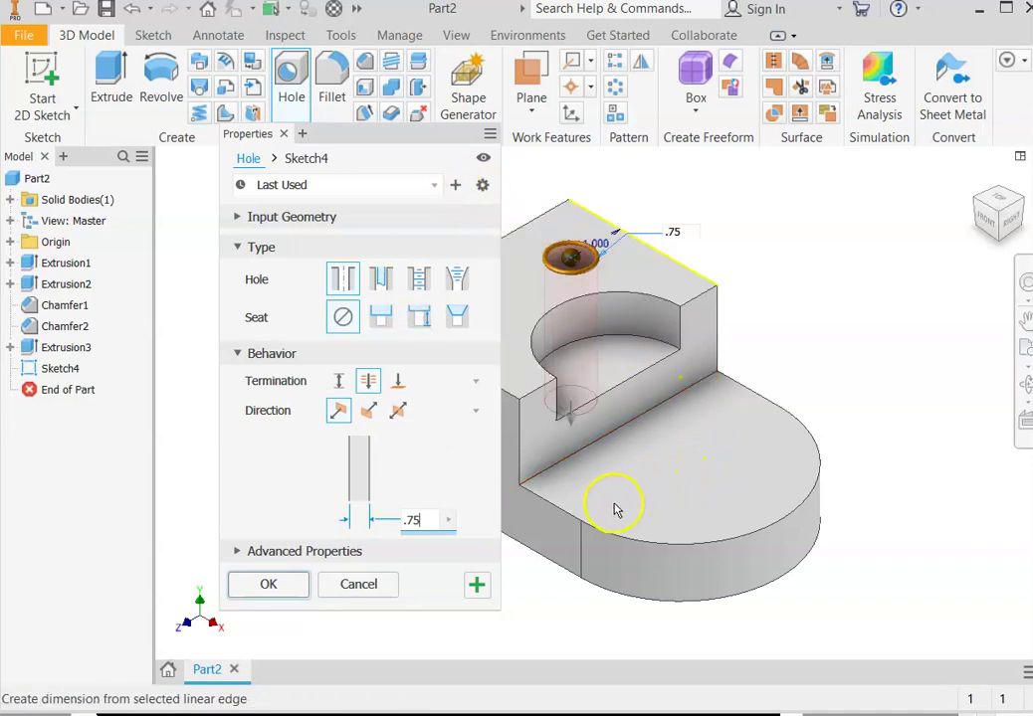
Locate the hole 2 in from the end-face edge beyond the sloped chamfer and create it
shift+middle_drag(618, 512, 370, 380)
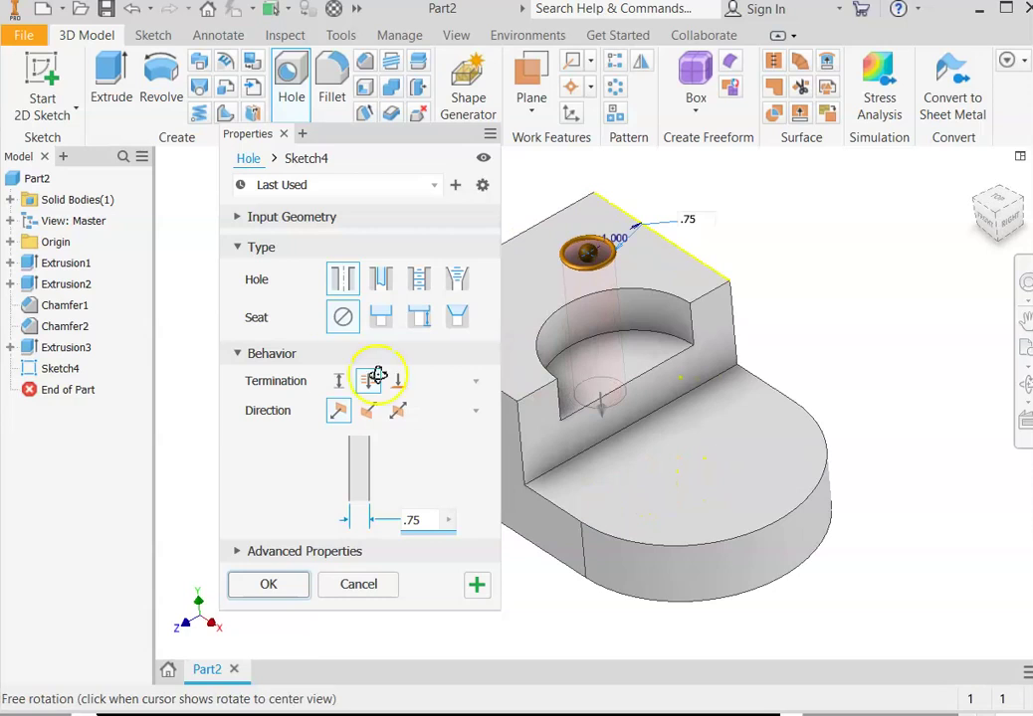
drag(383, 133, 961, 168)
shift+middle_drag(533, 336, 592, 357)
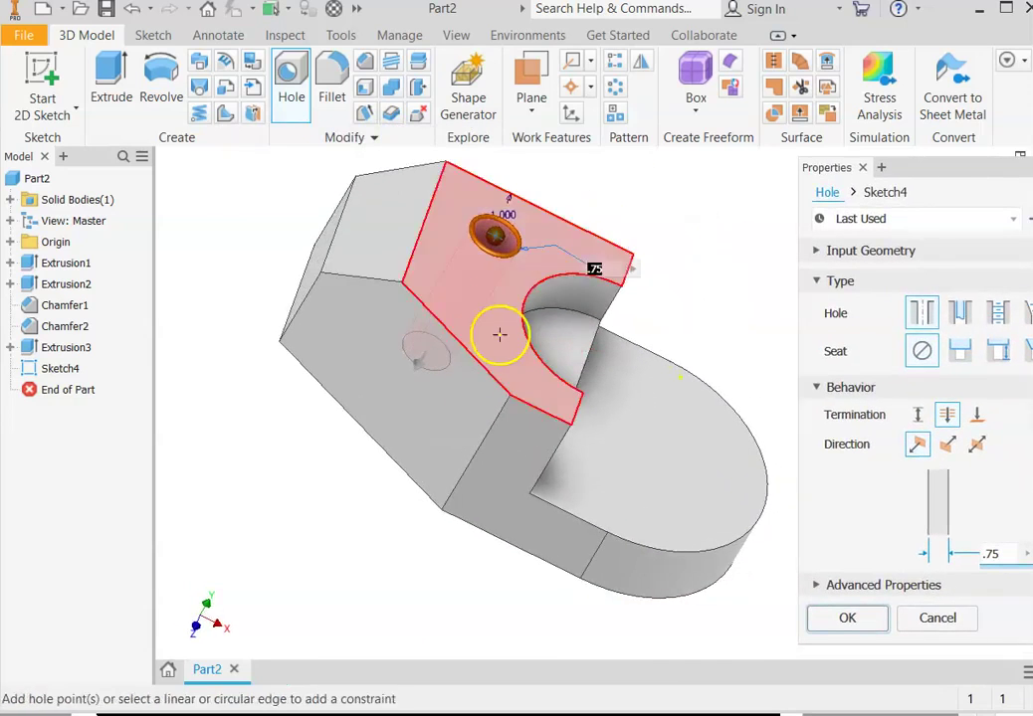
click(347, 219)
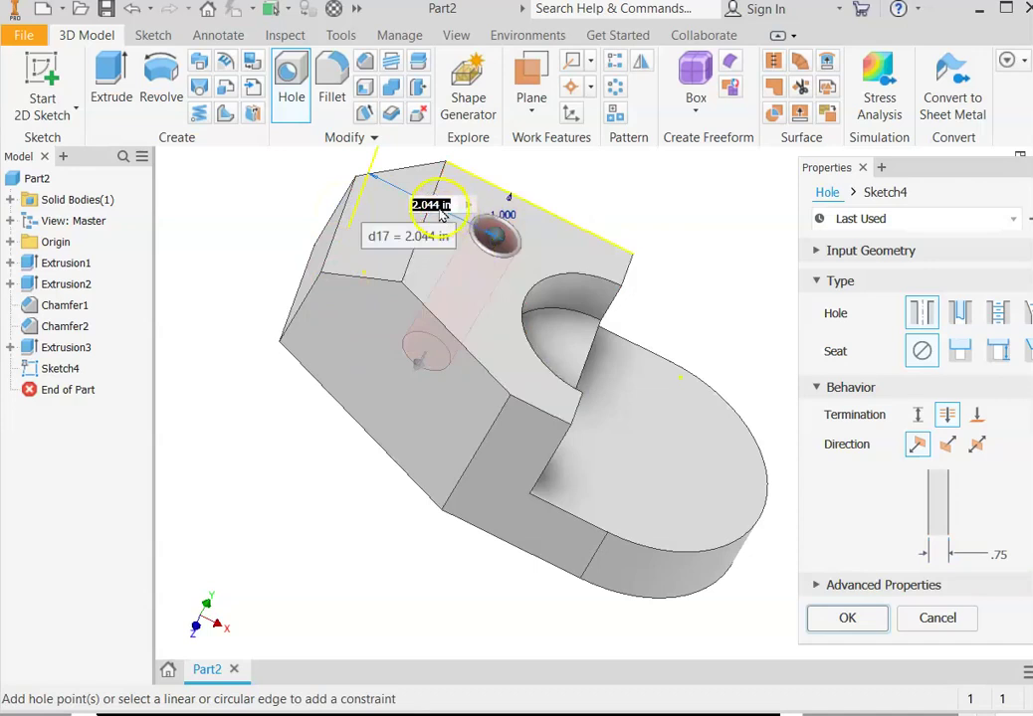
key(Return)
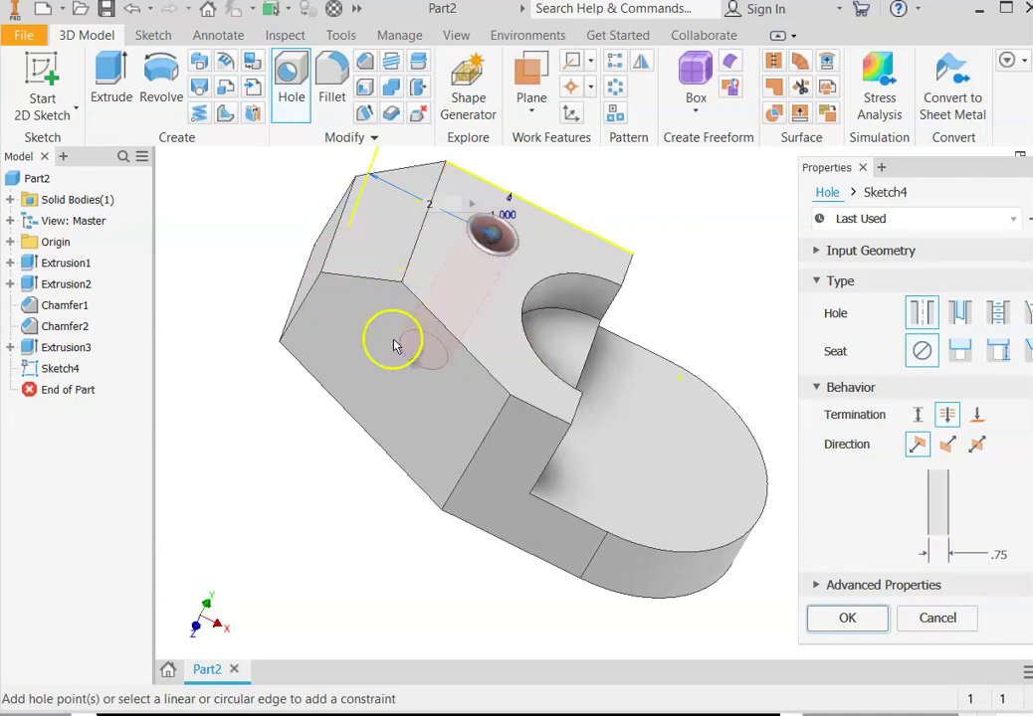
click(849, 621)
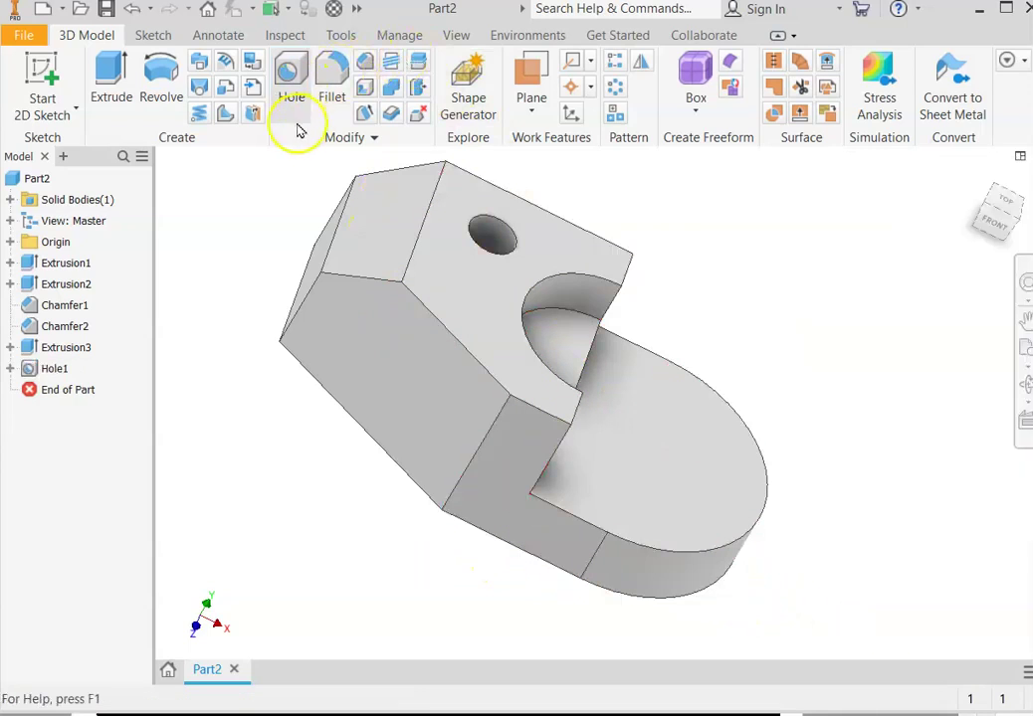
Create a 1.25 in through-all hole on the lower step's top face, concentric with its rounded end
click(291, 80)
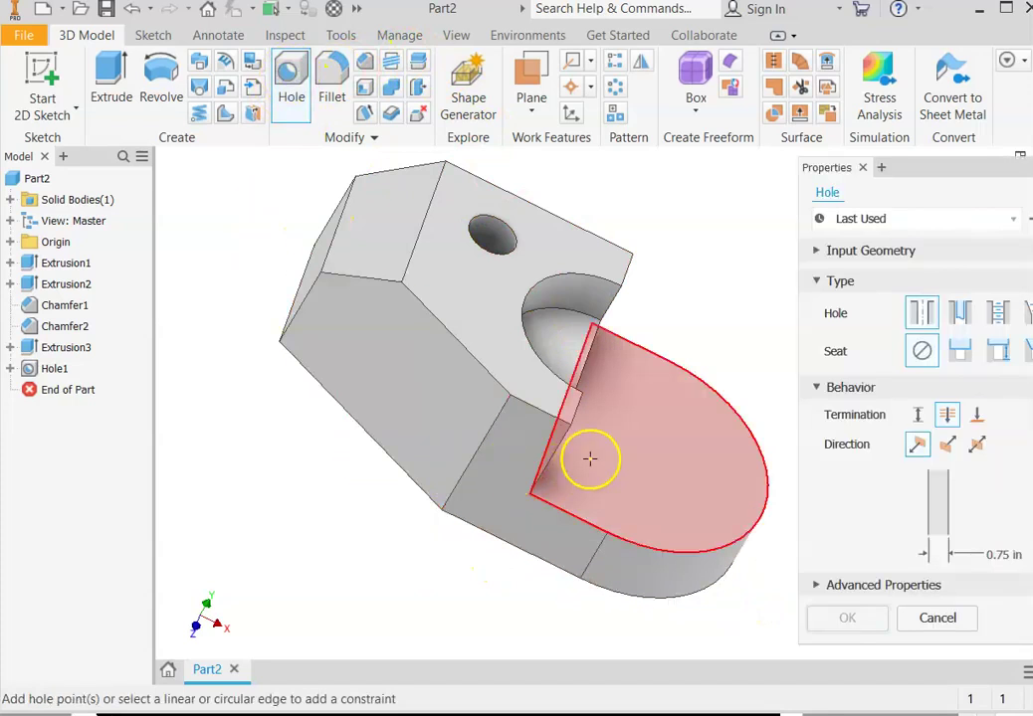
click(664, 449)
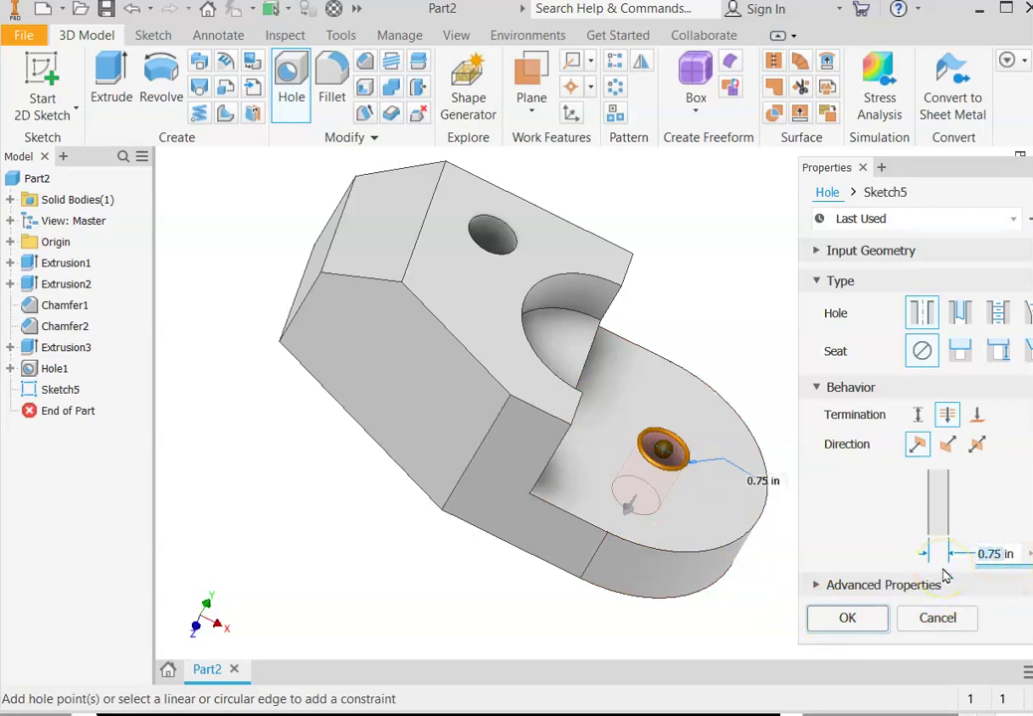
text(1.25)
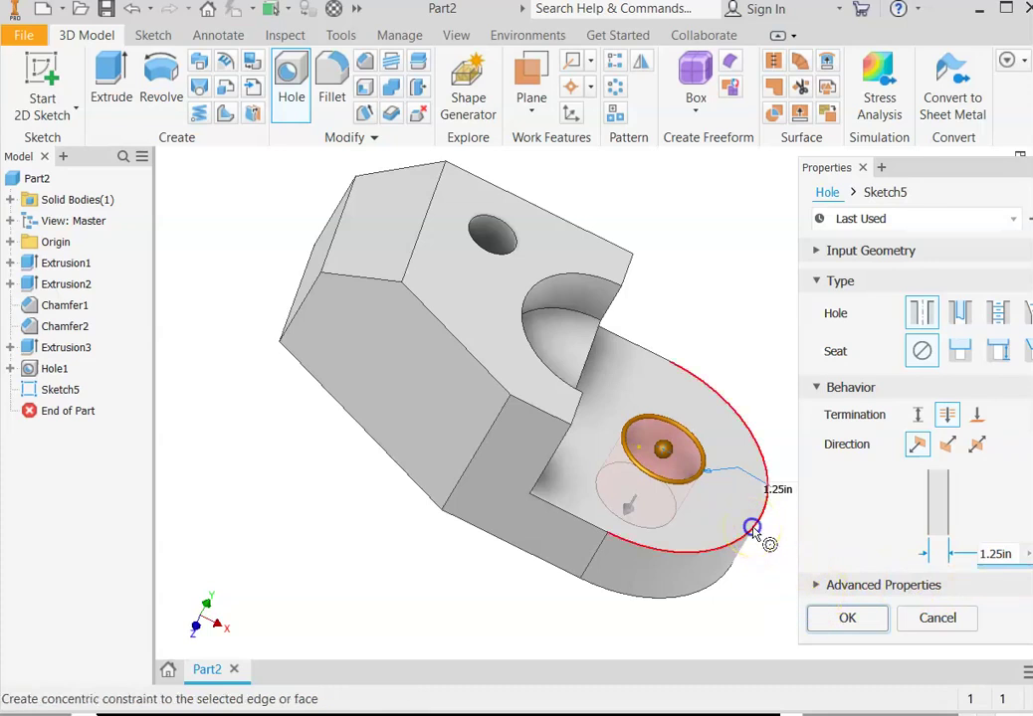
click(752, 529)
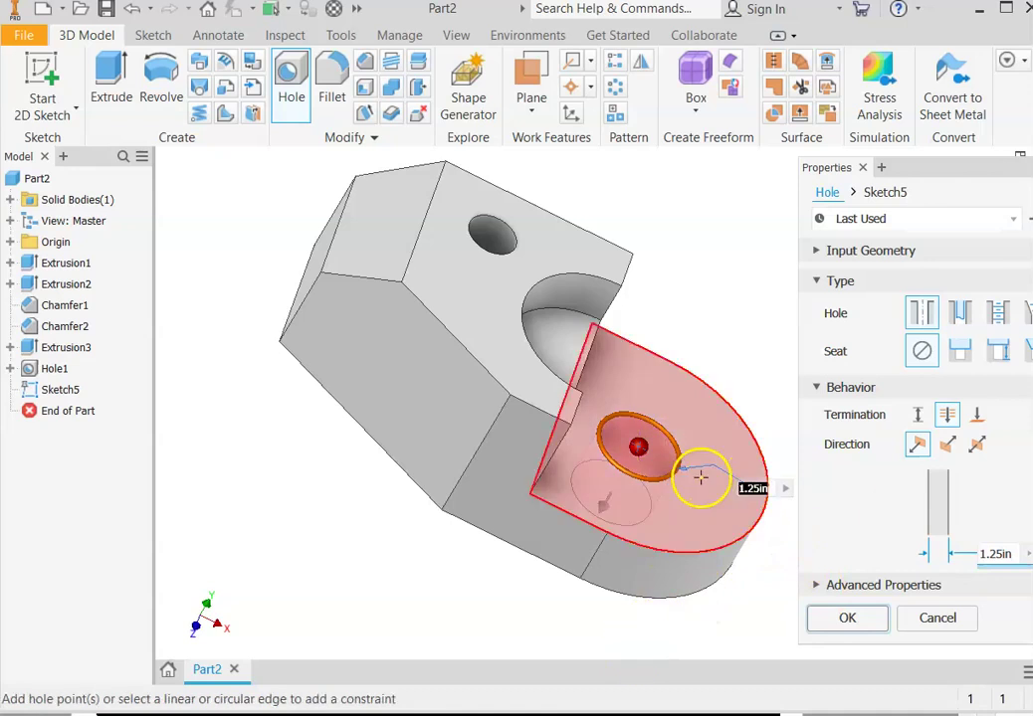
click(837, 619)
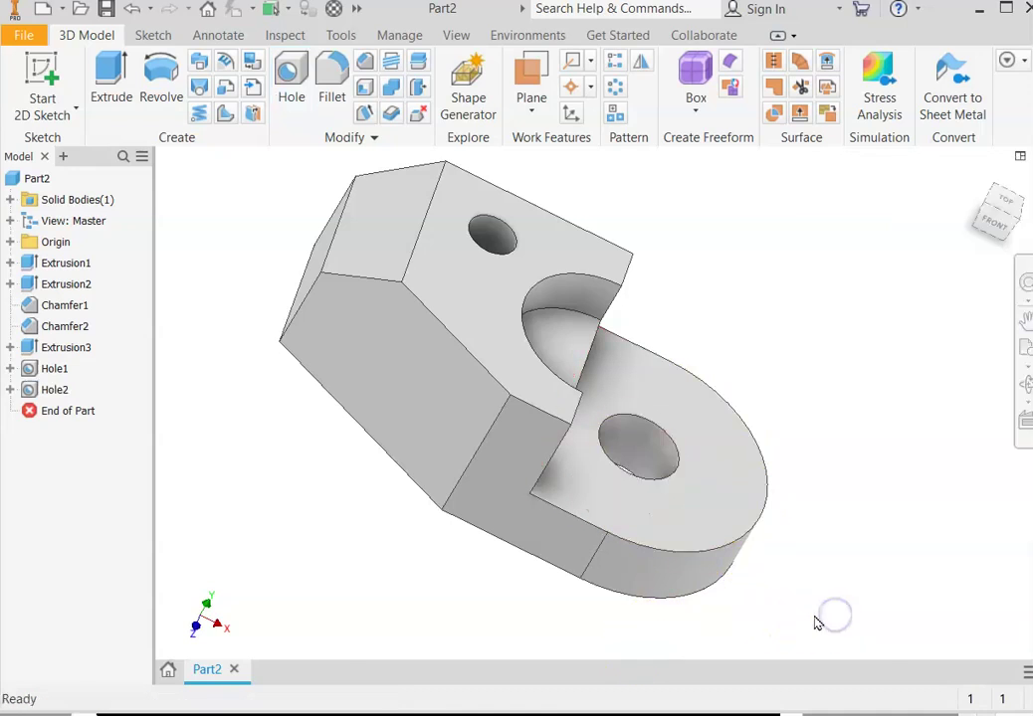
Save the part in the Inventor-2020 folder as Cilinder Support
shift+middle_drag(788, 490, 786, 462)
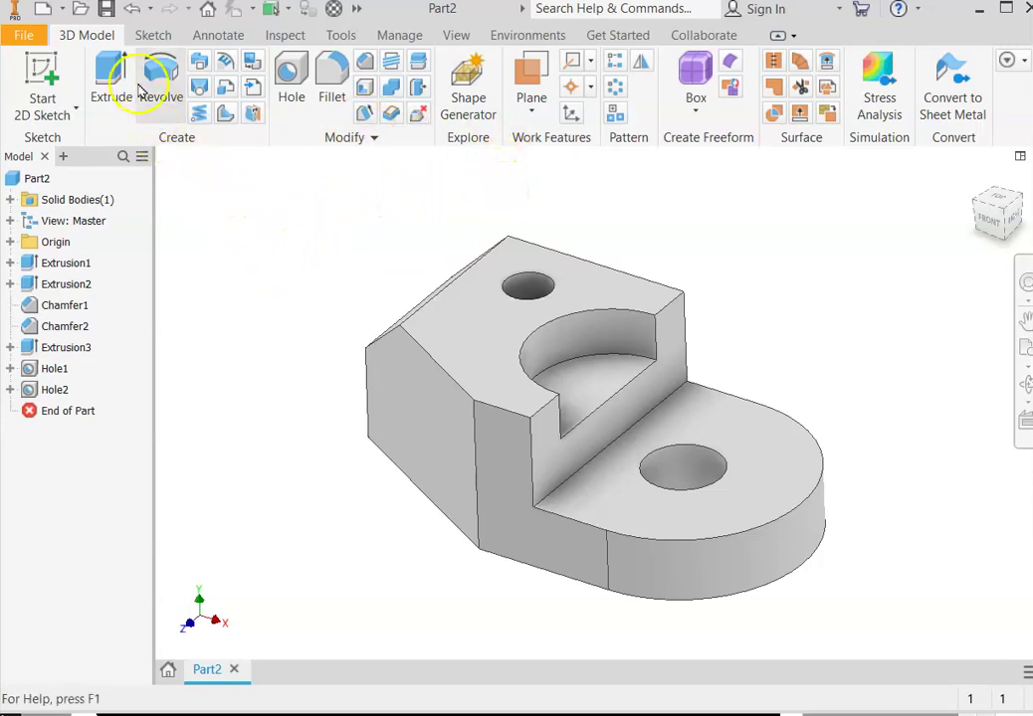
click(108, 11)
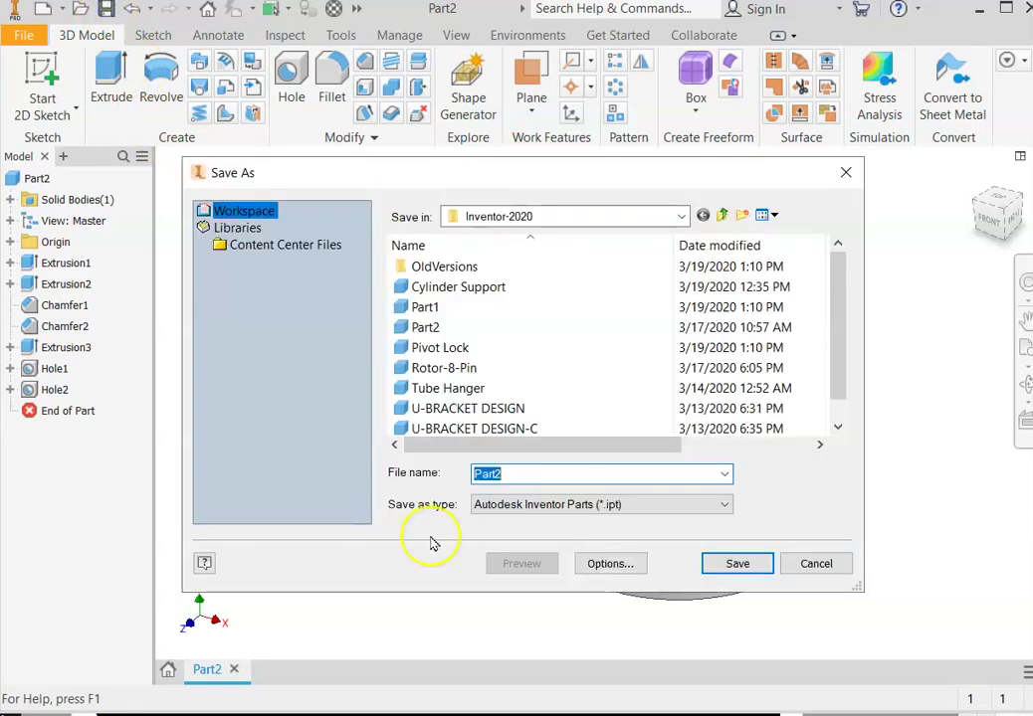
click(525, 477)
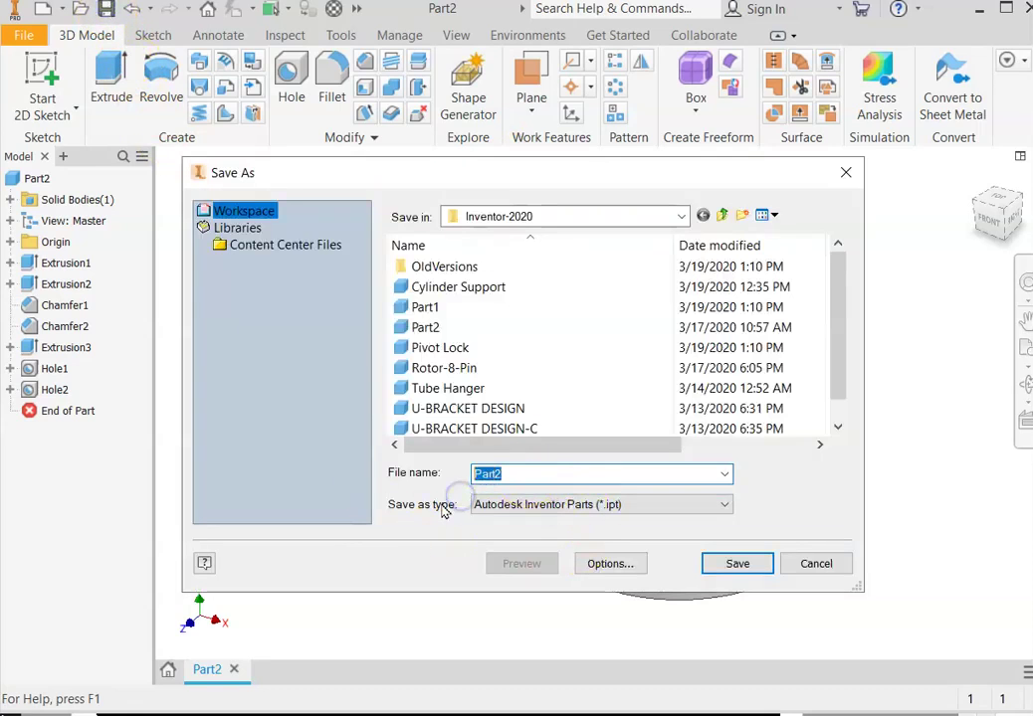
text(Cilinder S)
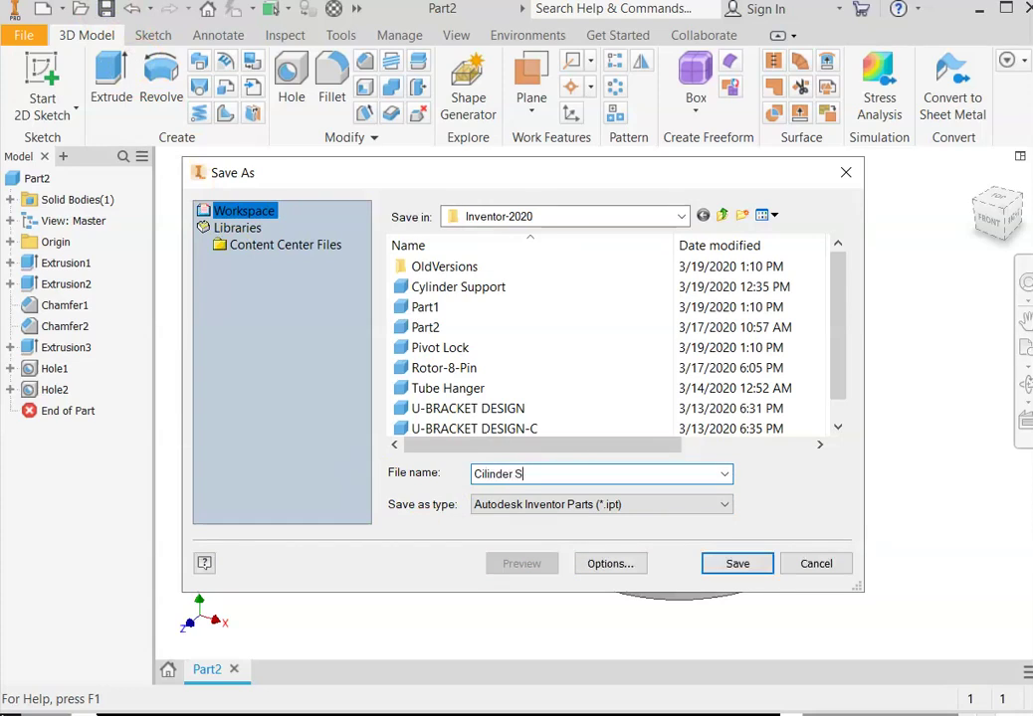
text(upport)
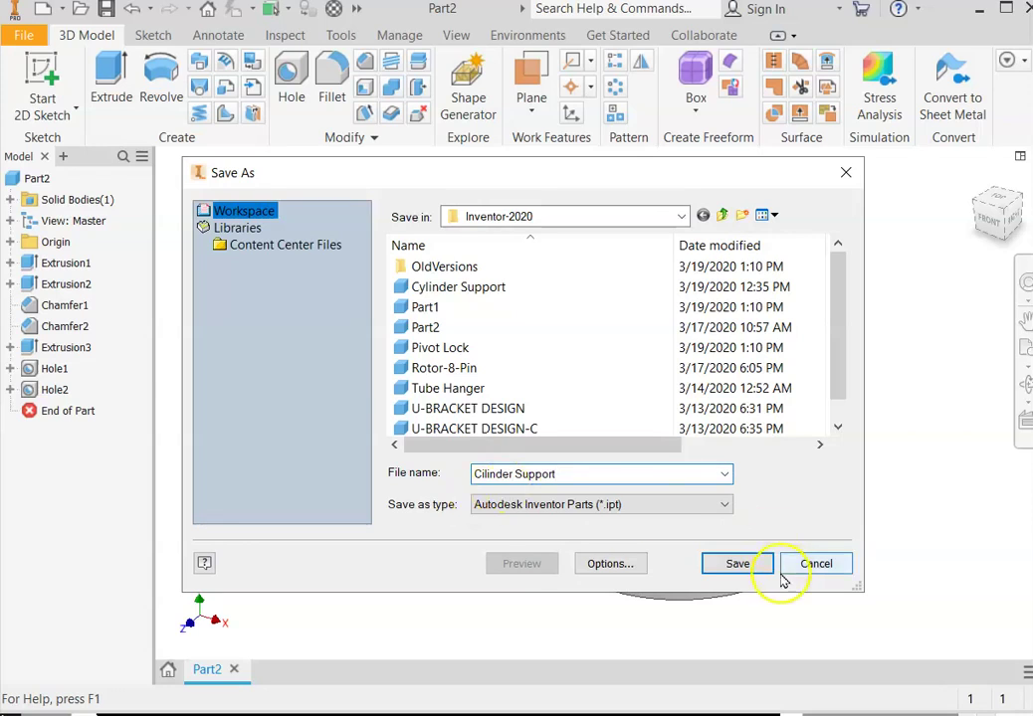
click(727, 564)
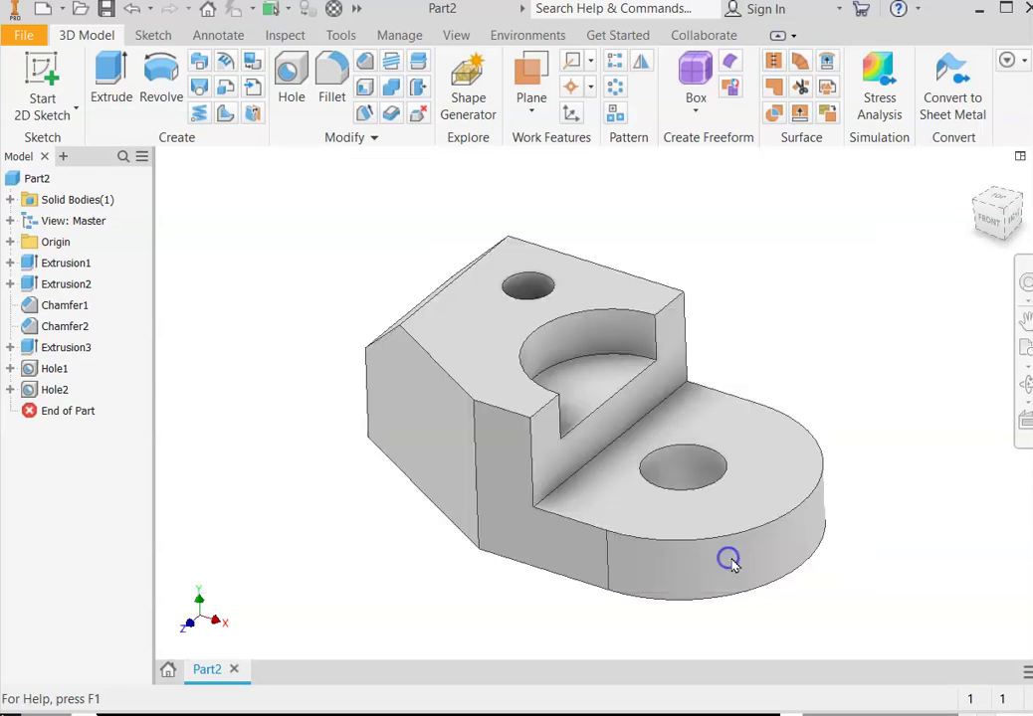